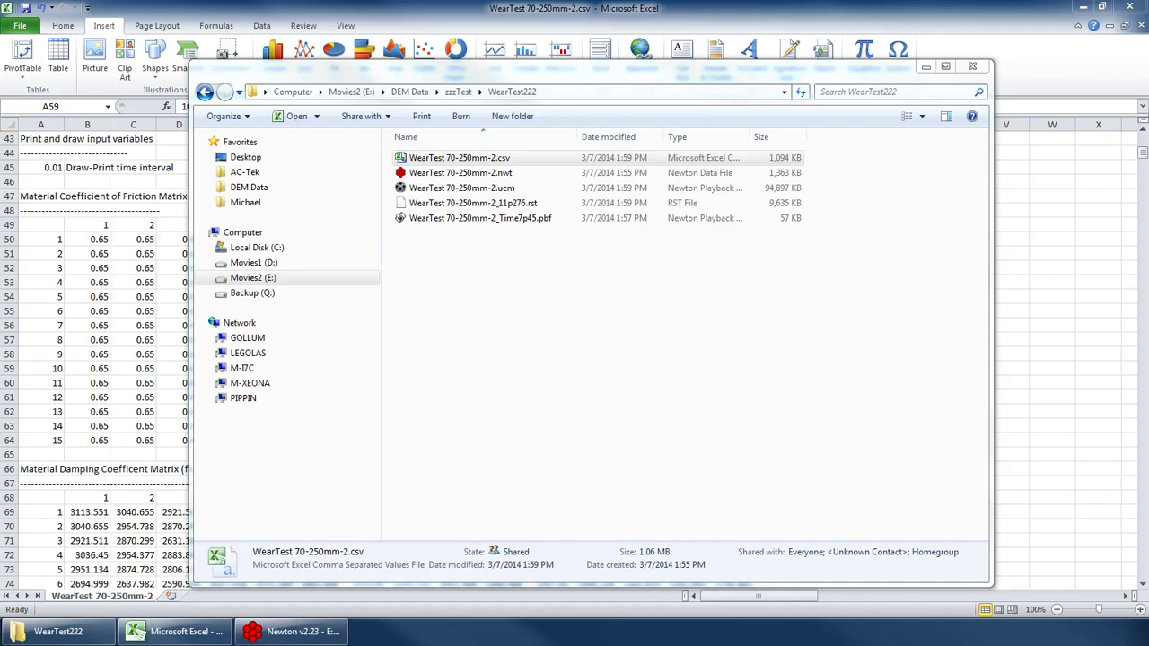
- In WearTest222, compare the WearTest 70-250mm-2 CSV, .nwt and .ucm output files
click(461, 172)
click(480, 158)
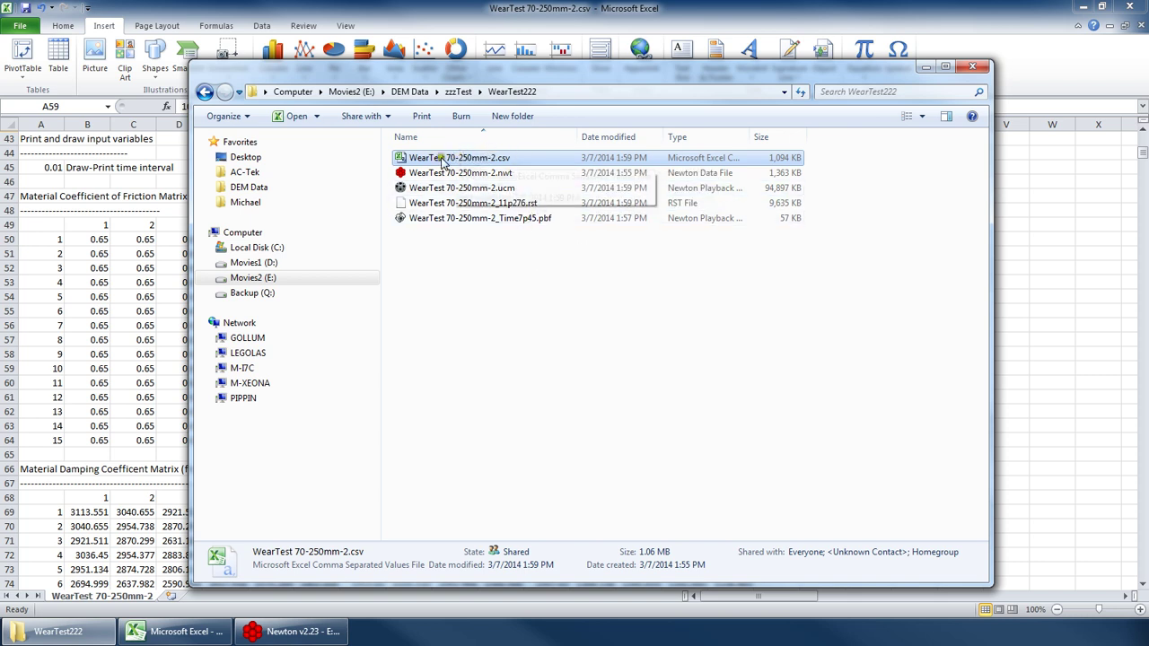
click(406, 174)
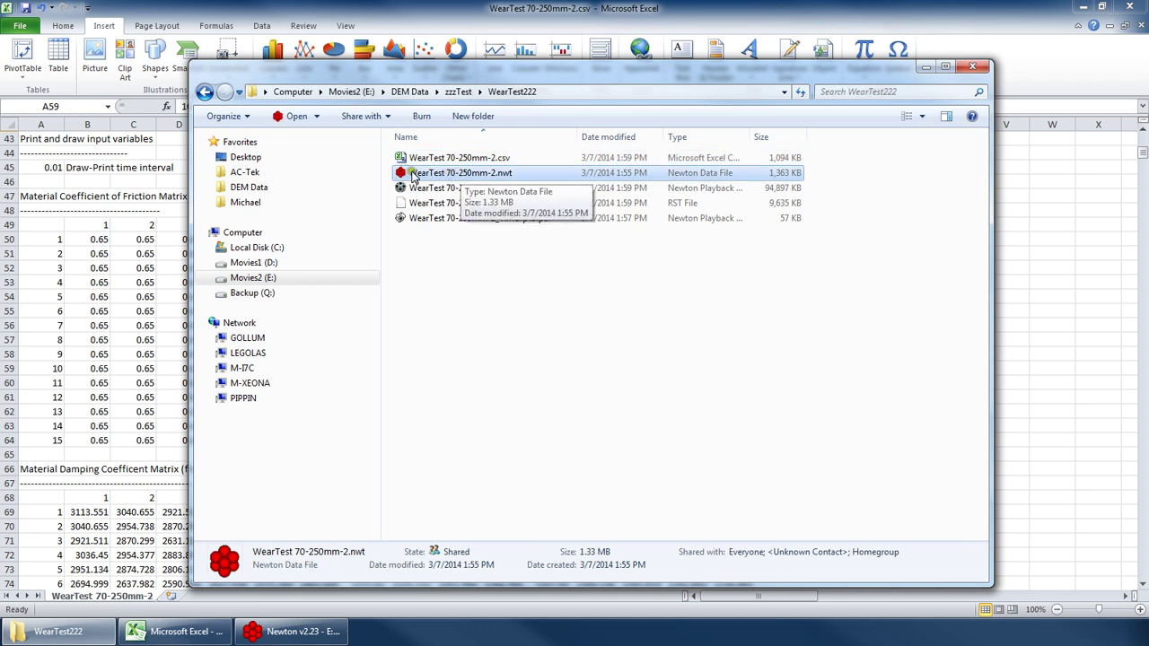
click(471, 158)
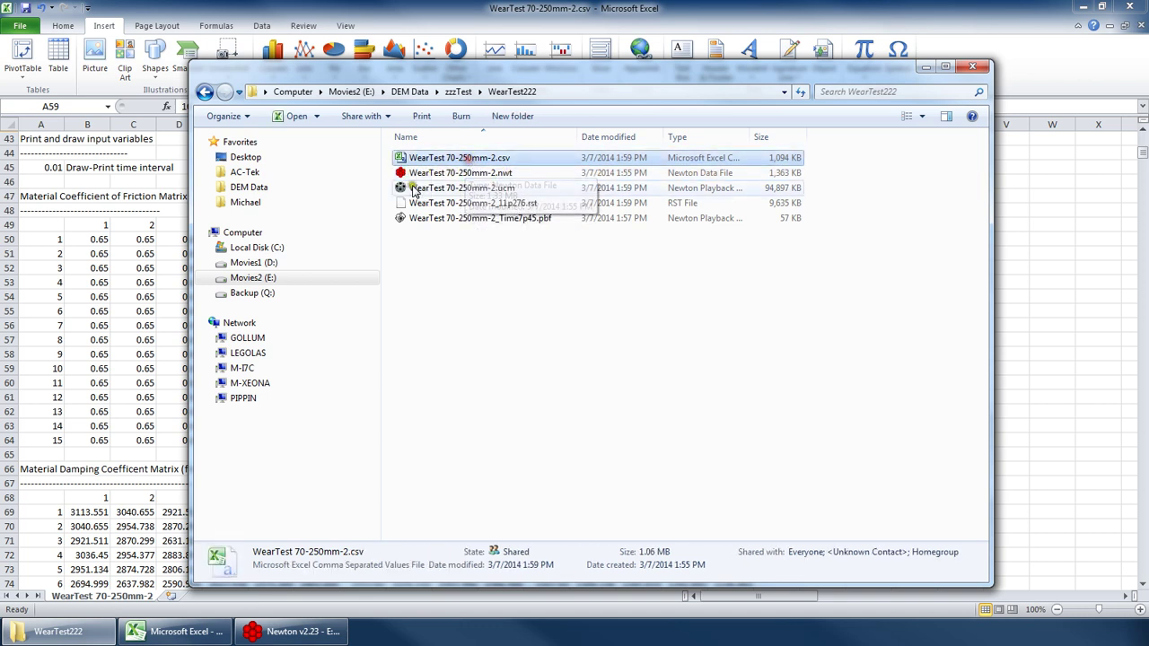
click(429, 174)
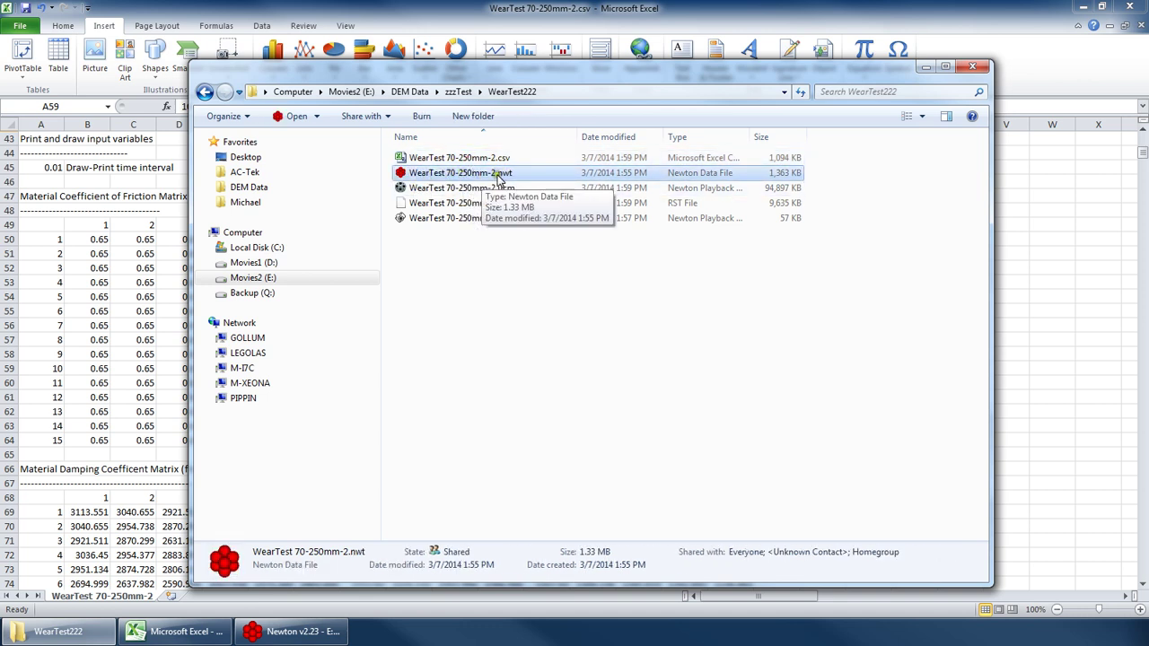
click(399, 159)
drag(404, 189, 431, 192)
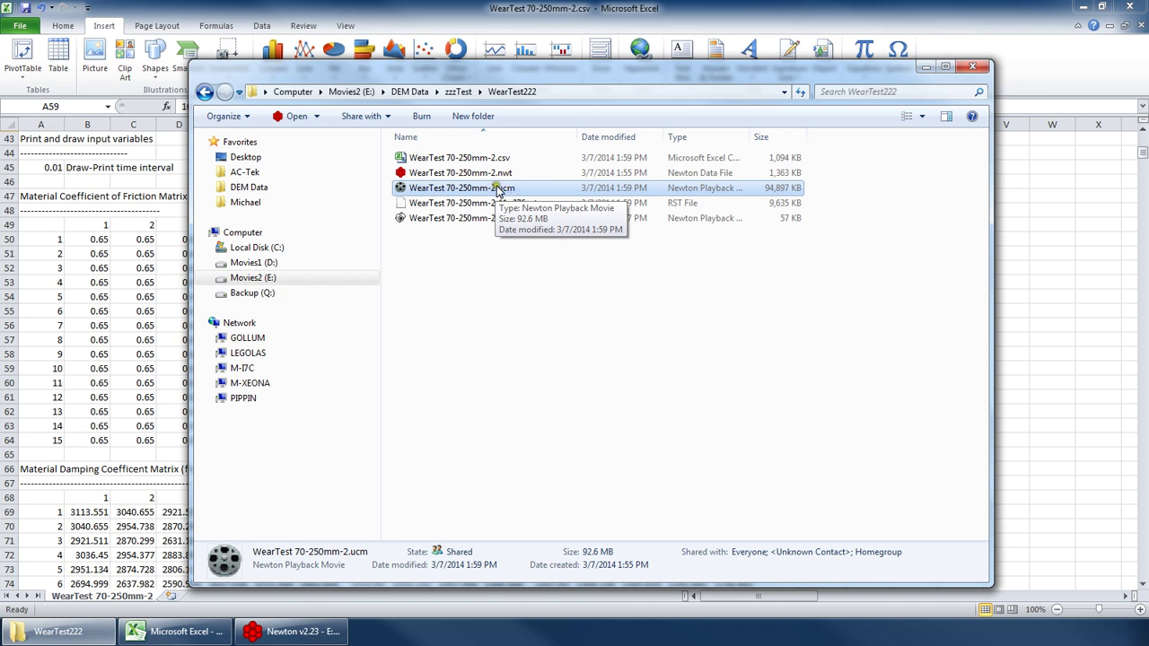
- Recheck the .ucm and .nwt files, finishing with only the CSV file selected
click(480, 159)
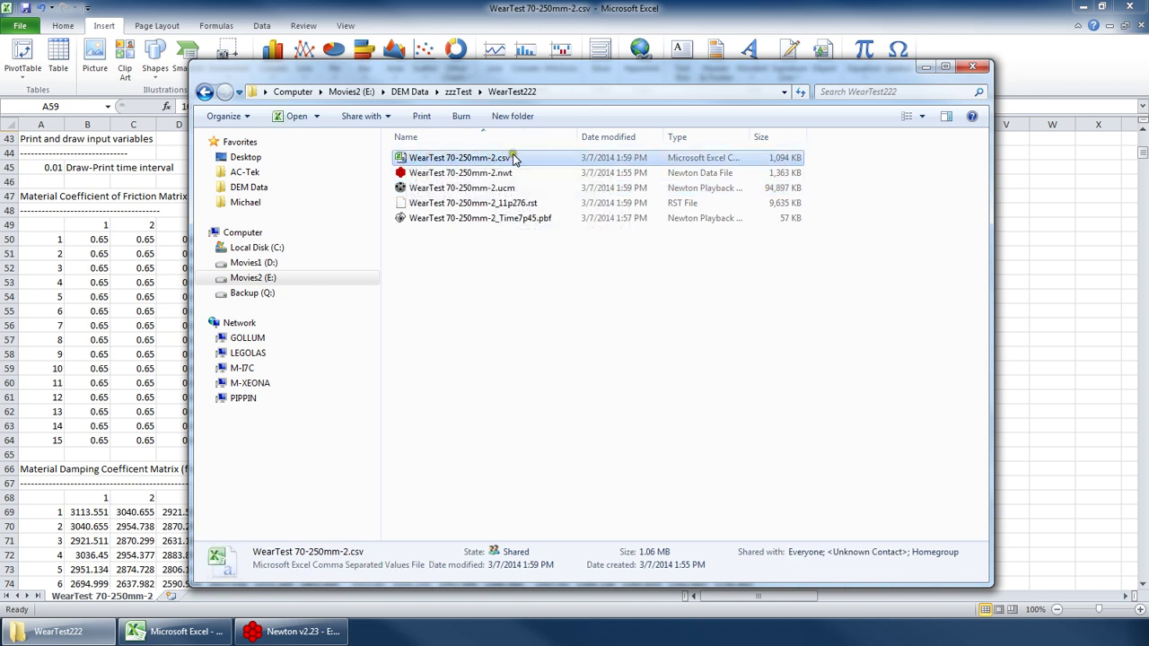
click(464, 189)
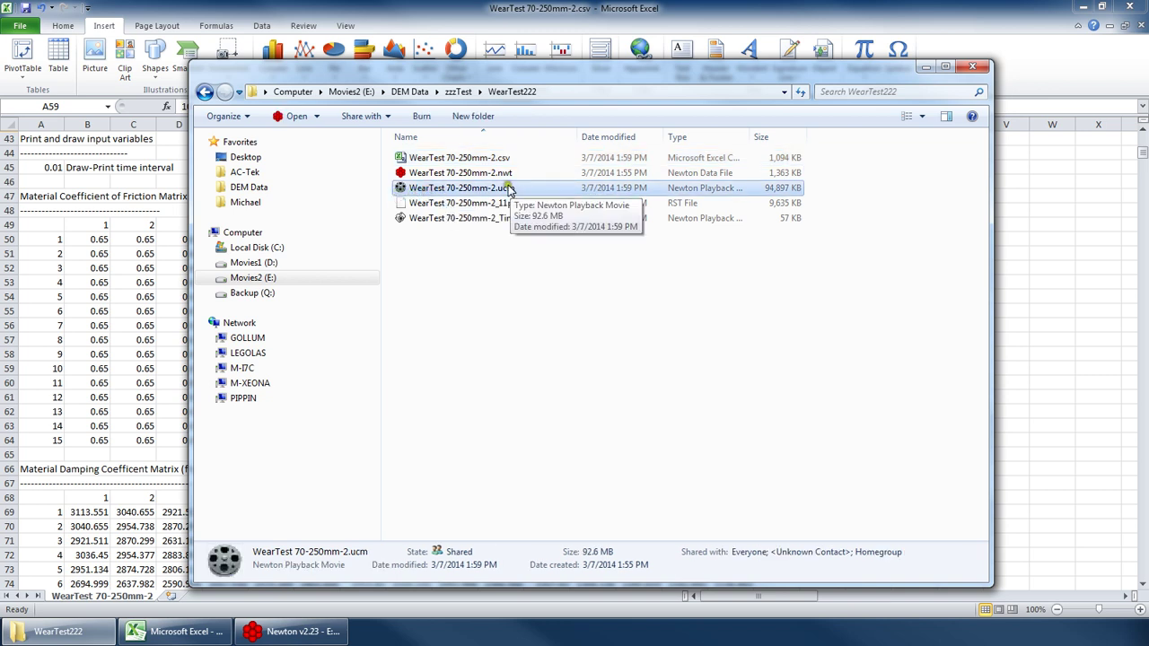
click(487, 289)
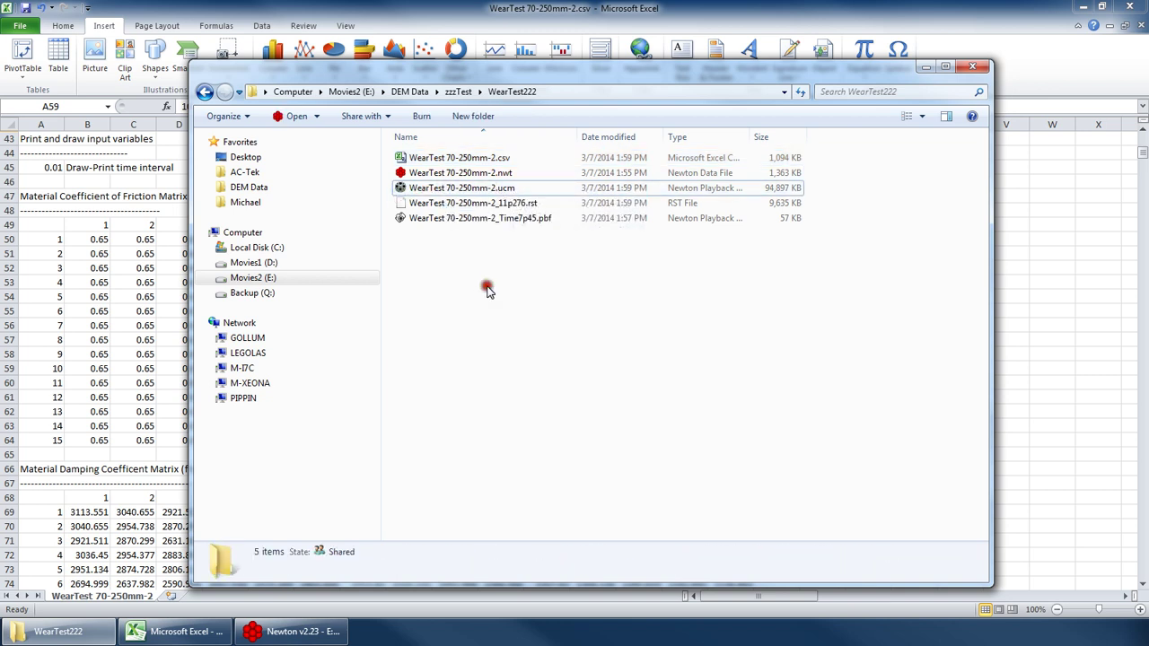
click(462, 158)
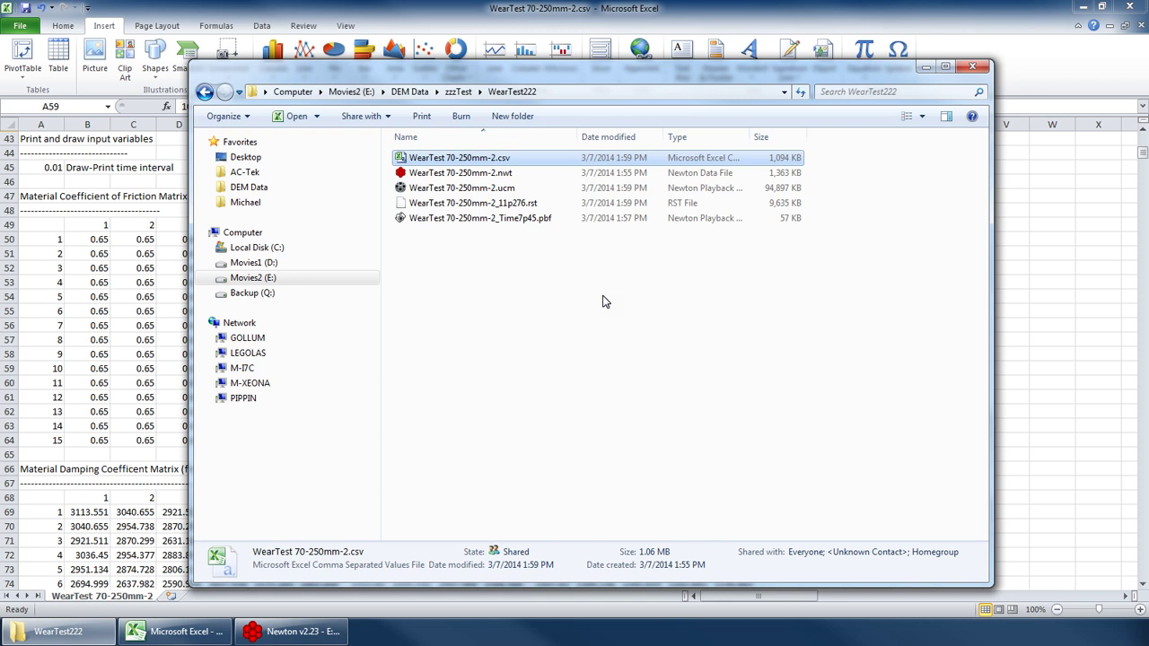
click(465, 173)
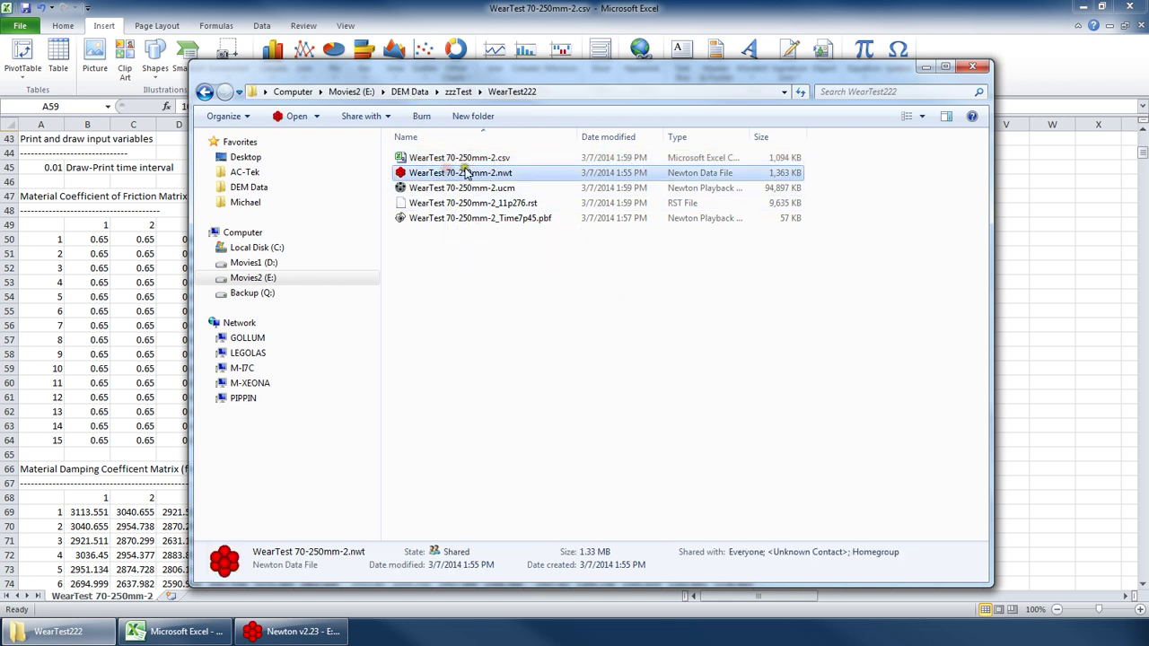
ctrl+click(406, 158)
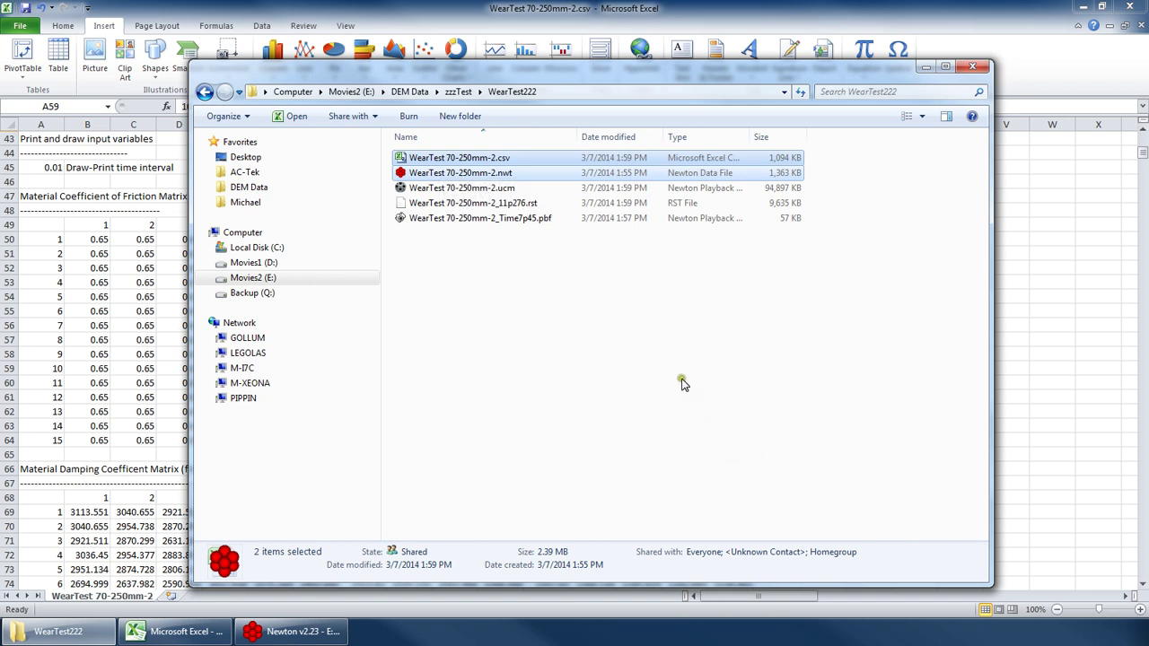
click(453, 187)
click(458, 157)
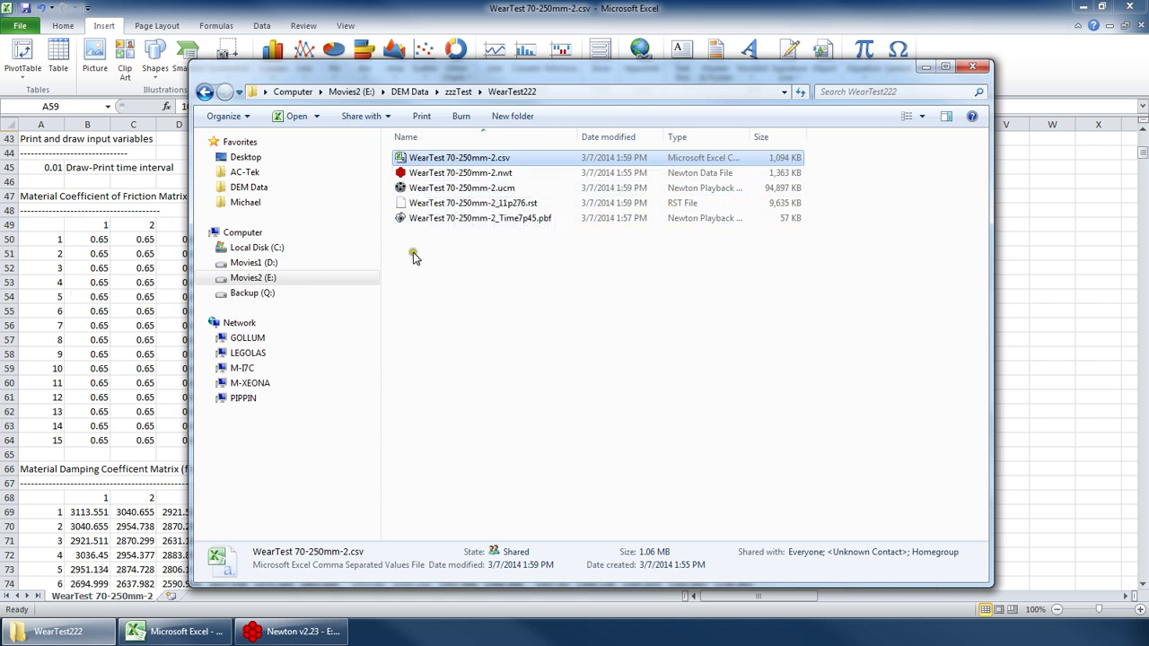
- Scroll the Excel CSV to the top and glance at the .ucm file in Explorer
click(101, 345)
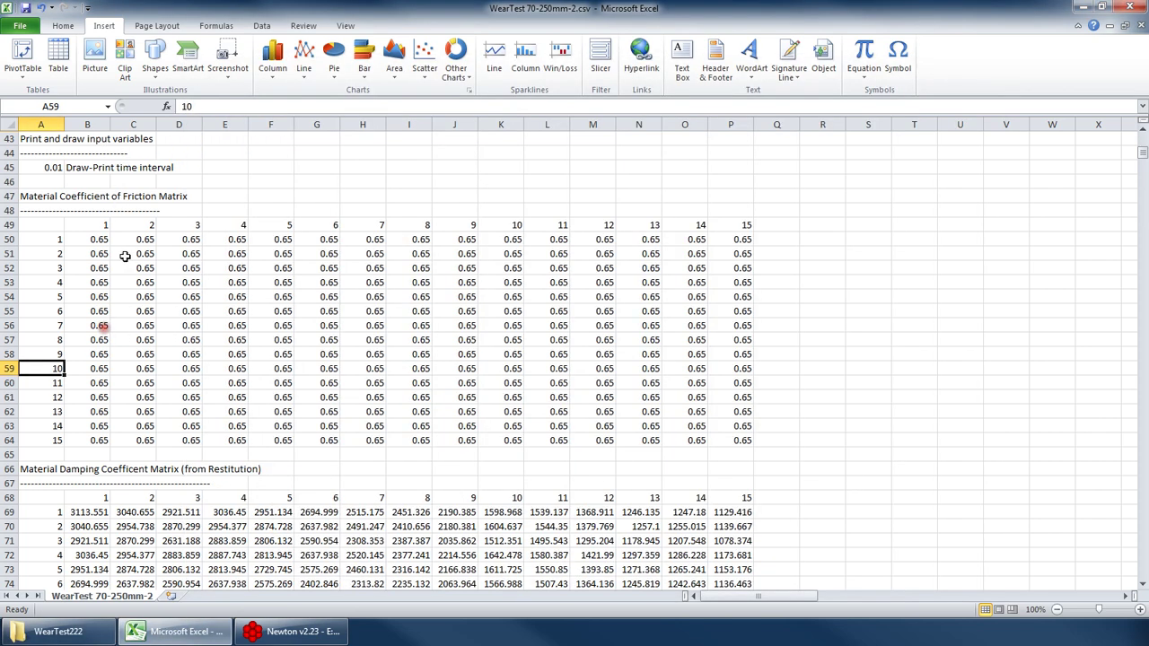
click(289, 631)
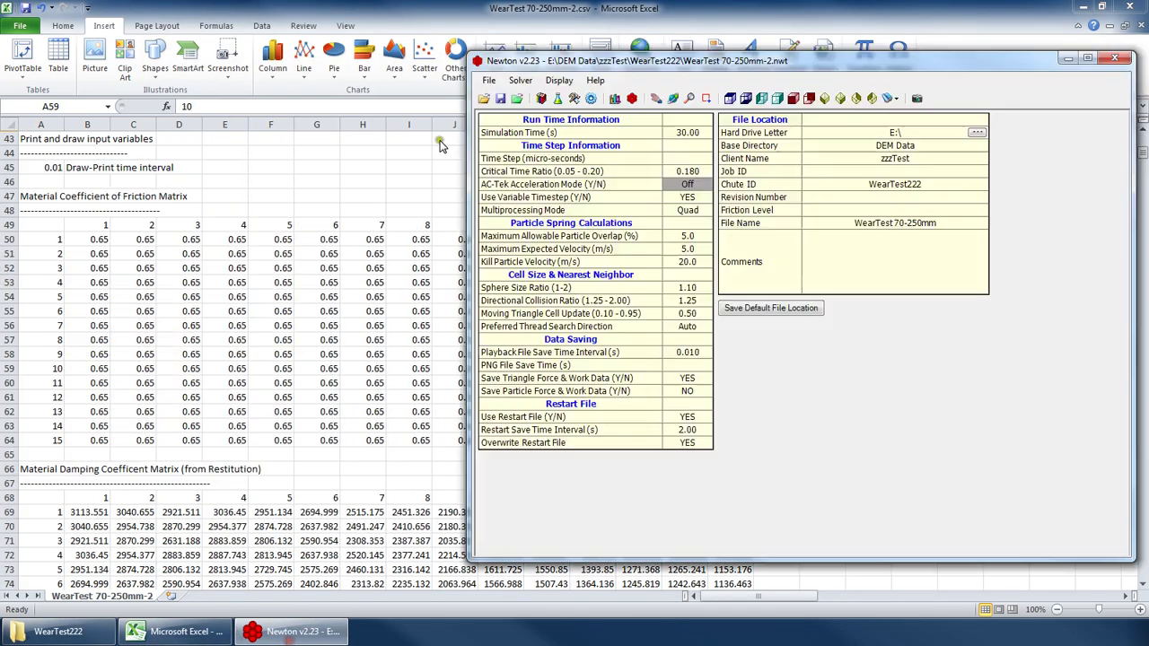
click(209, 225)
scroll(90, 177, up, 14)
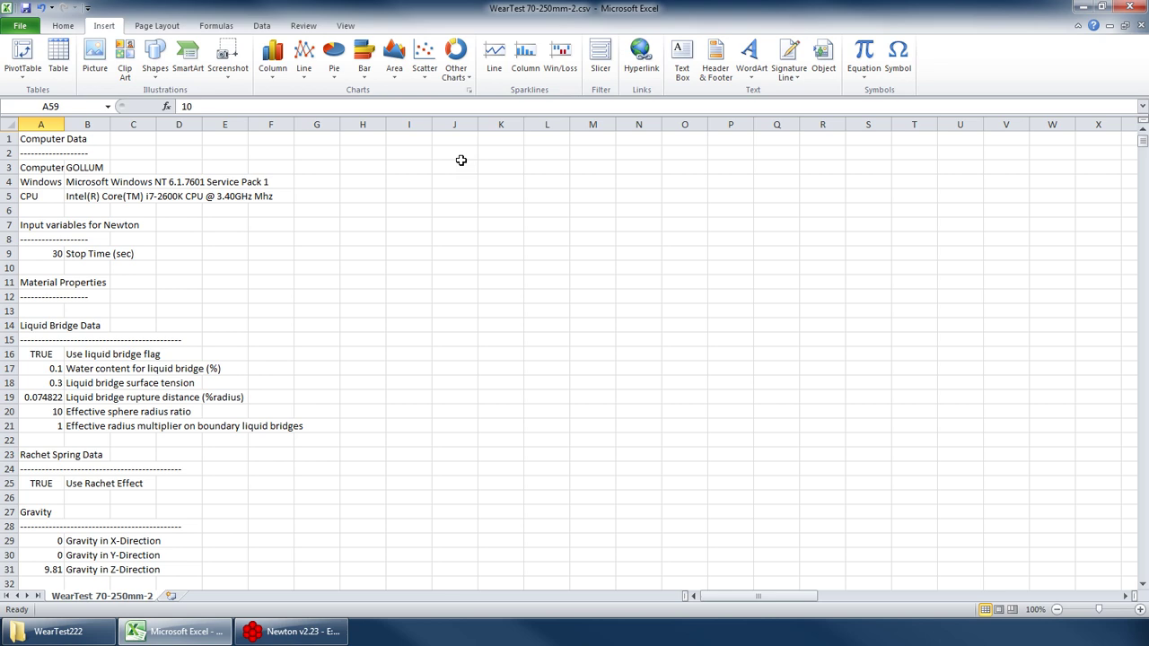
click(57, 631)
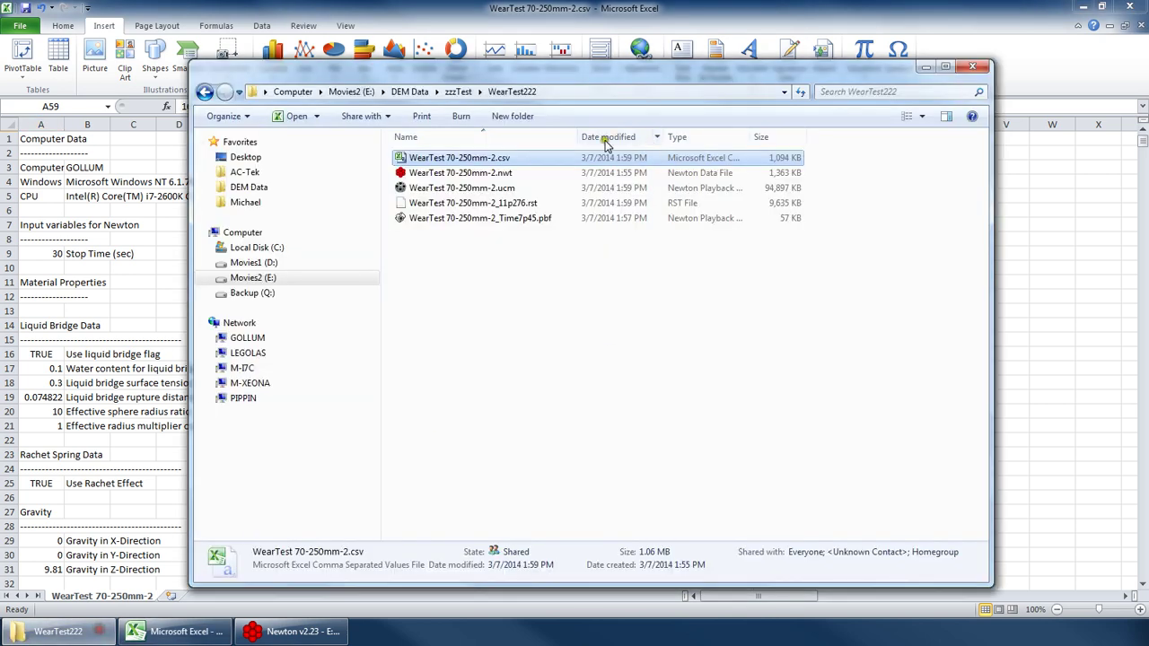
click(477, 188)
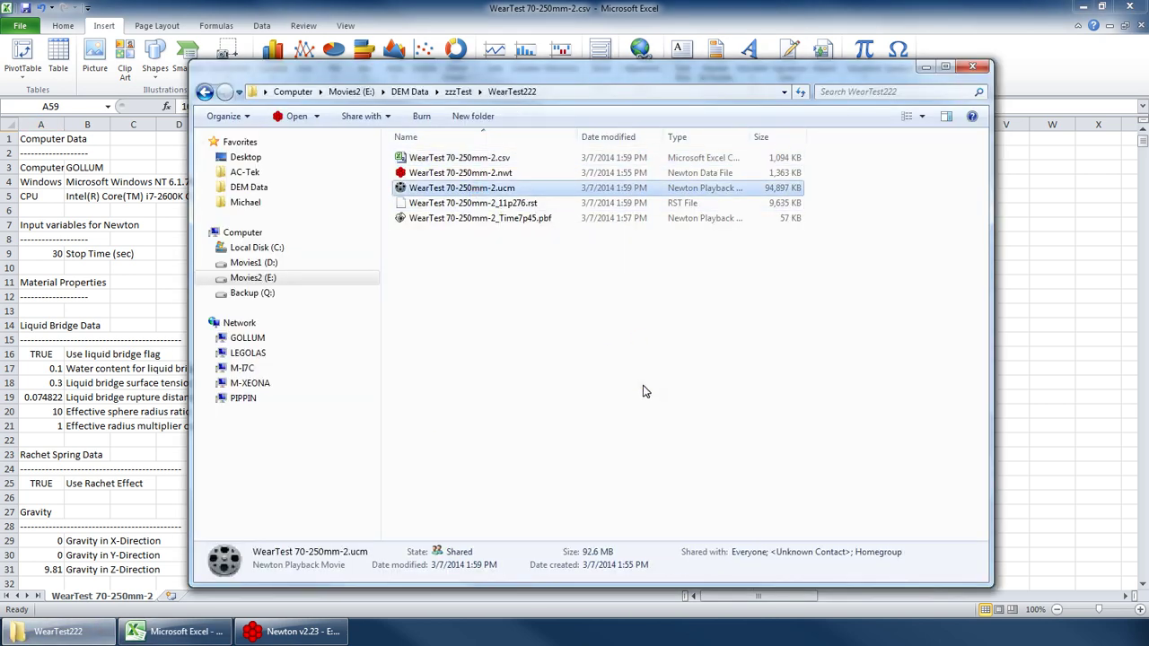
click(161, 251)
- Select A1, the computer details in A3:E5, and the Newton input and liquid bridge rows
click(47, 136)
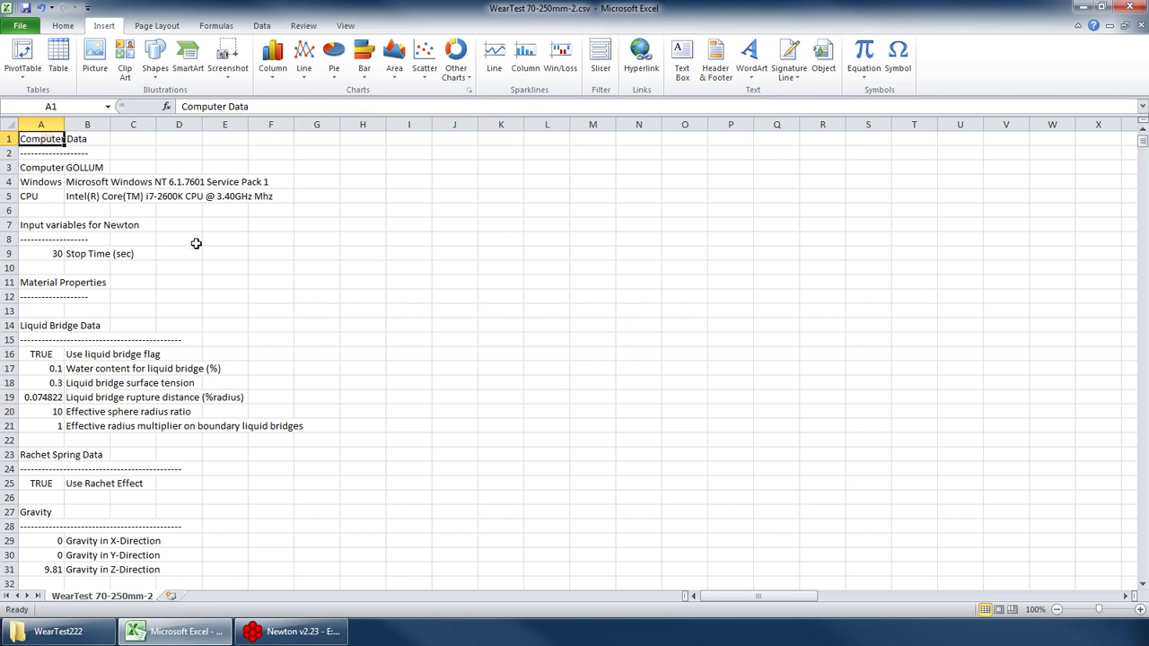
drag(32, 168, 11, 136)
click(40, 181)
click(43, 196)
drag(32, 230, 120, 454)
- In Newton, check Simulation Time 30.00 and step through the default material property values
click(503, 441)
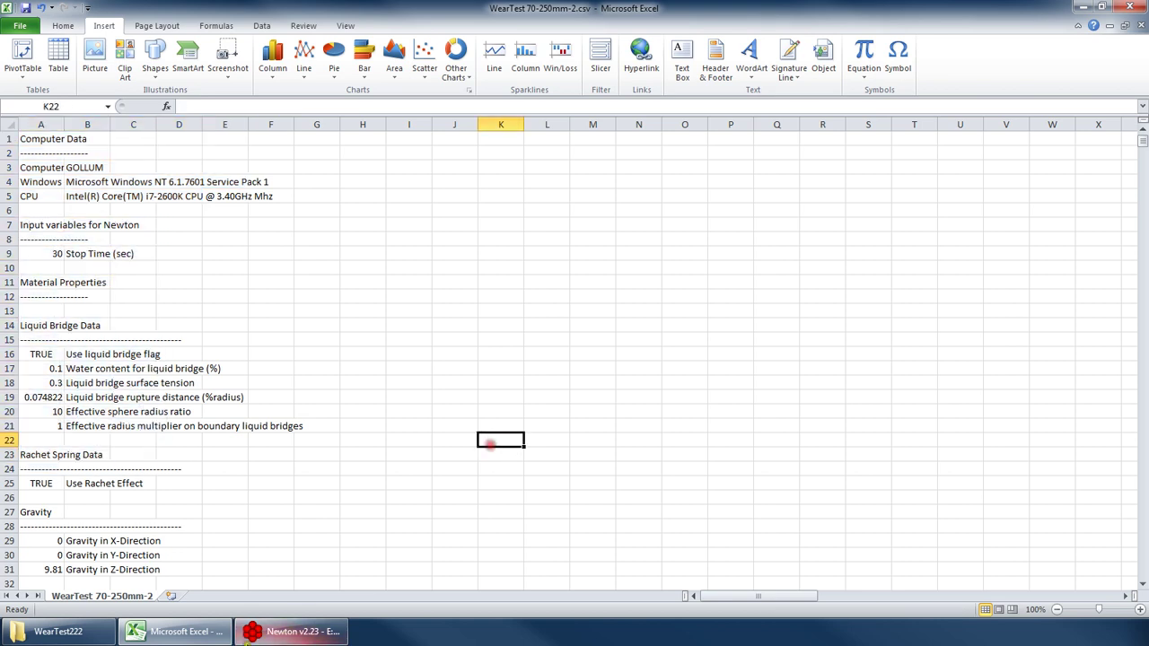
click(292, 630)
click(688, 132)
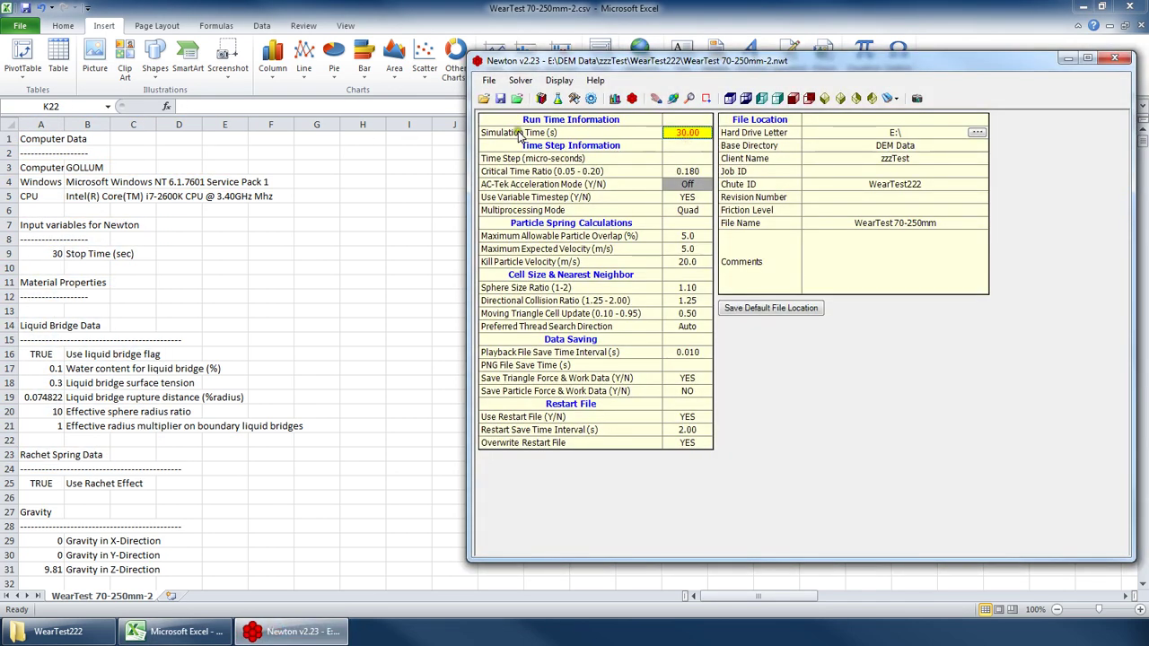
click(558, 98)
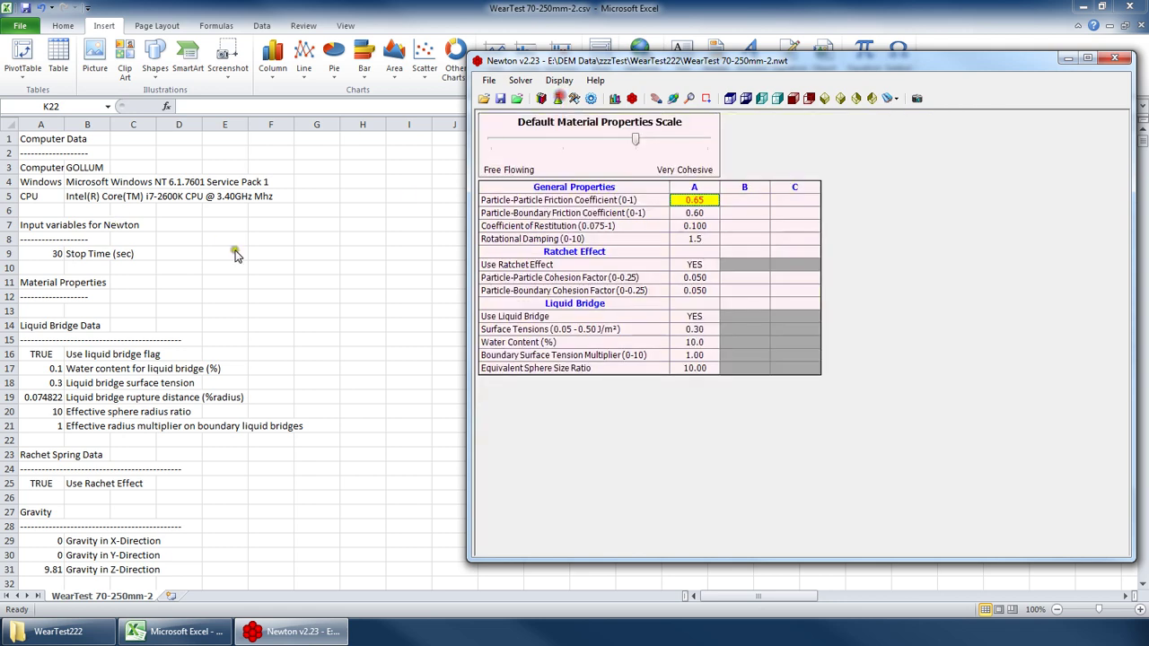
key(Down)
key(Down)
key(Down)
key(Down)
key(Down)
key(Down)
key(Down)
key(Down)
key(Down)
key(Down)
key(Down)
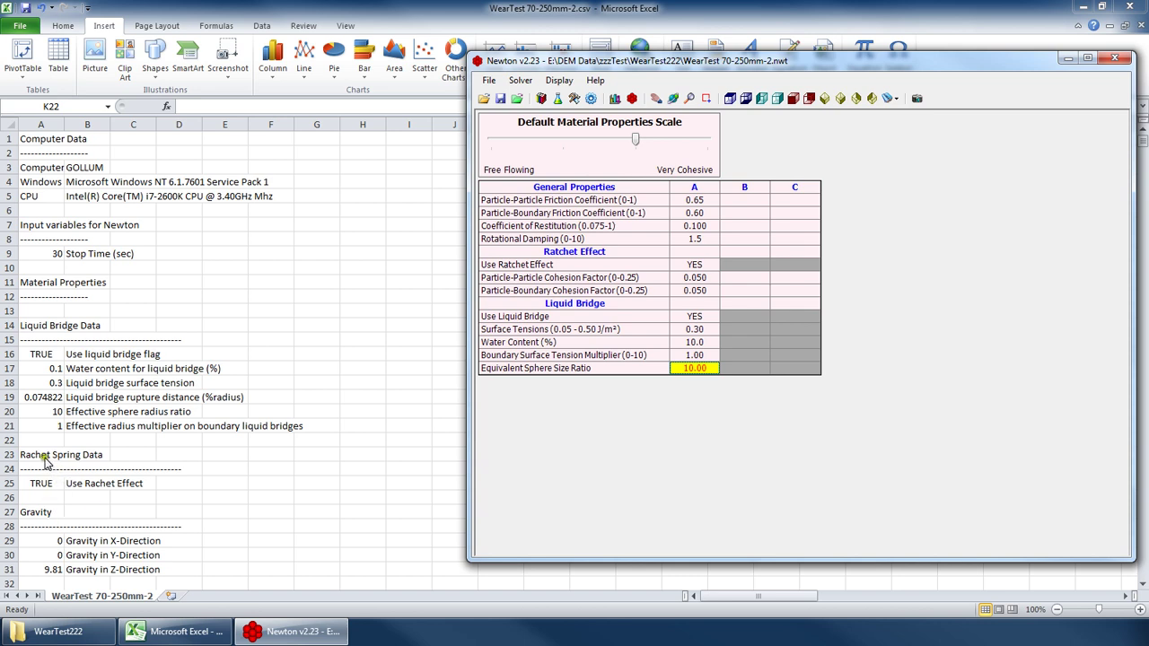
click(682, 265)
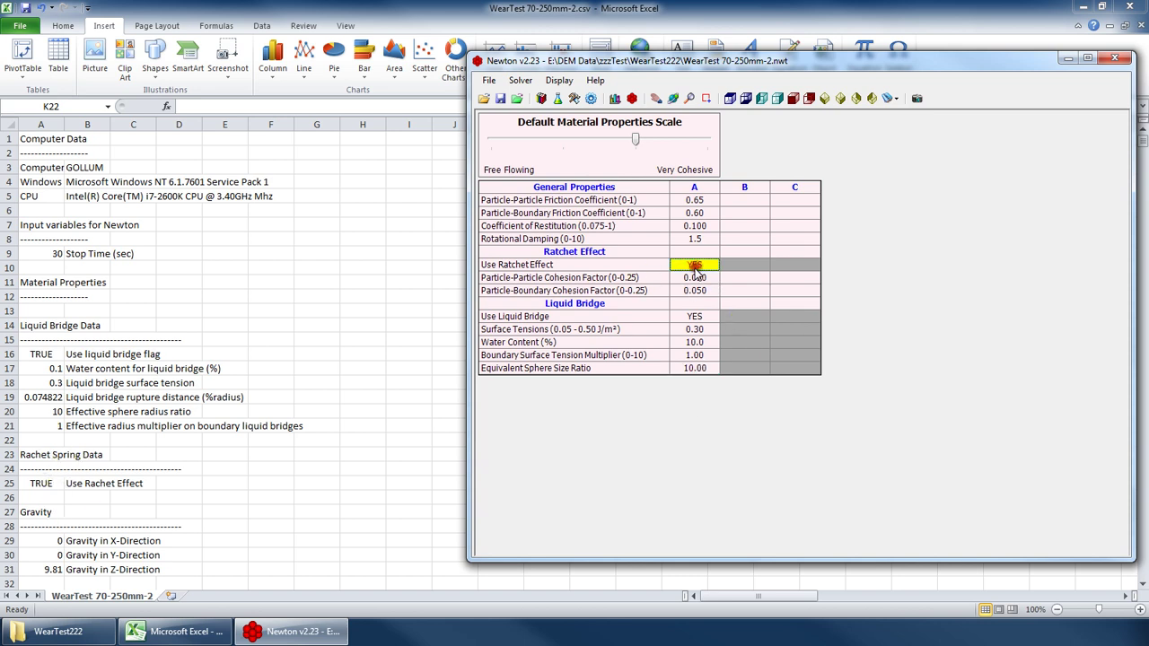
- Select the three gravity values A29:B31 in Excel, then scroll down to the time-step rows
click(45, 541)
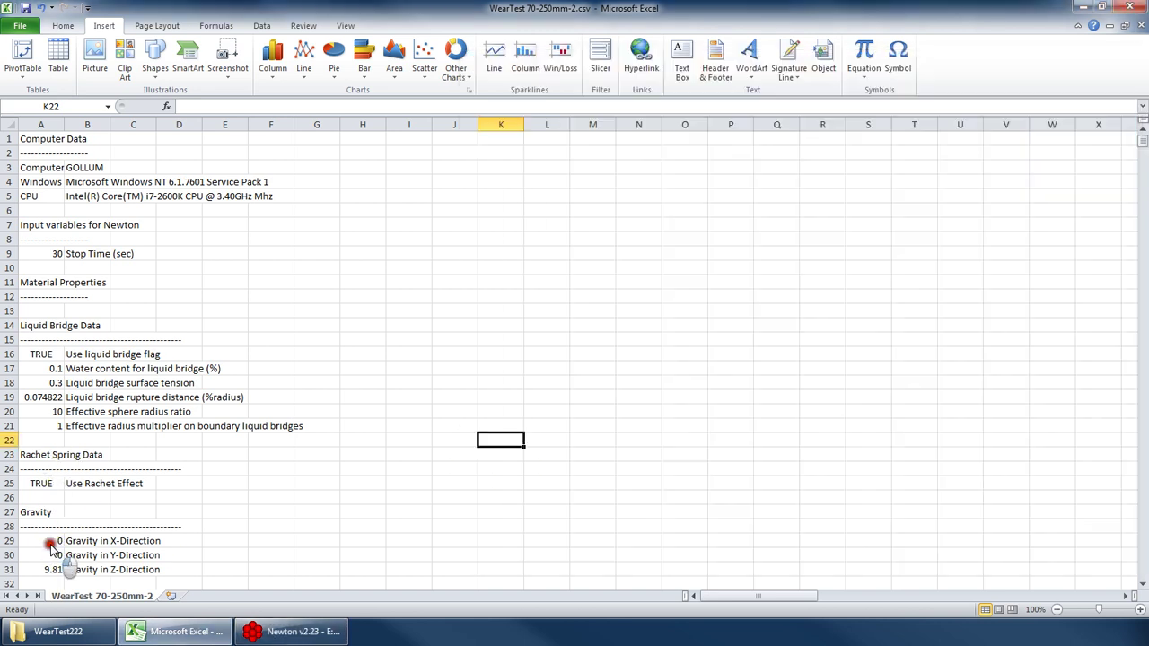
click(49, 542)
scroll(80, 469, down, 2)
drag(58, 485, 84, 455)
click(130, 486)
scroll(198, 489, down, 5)
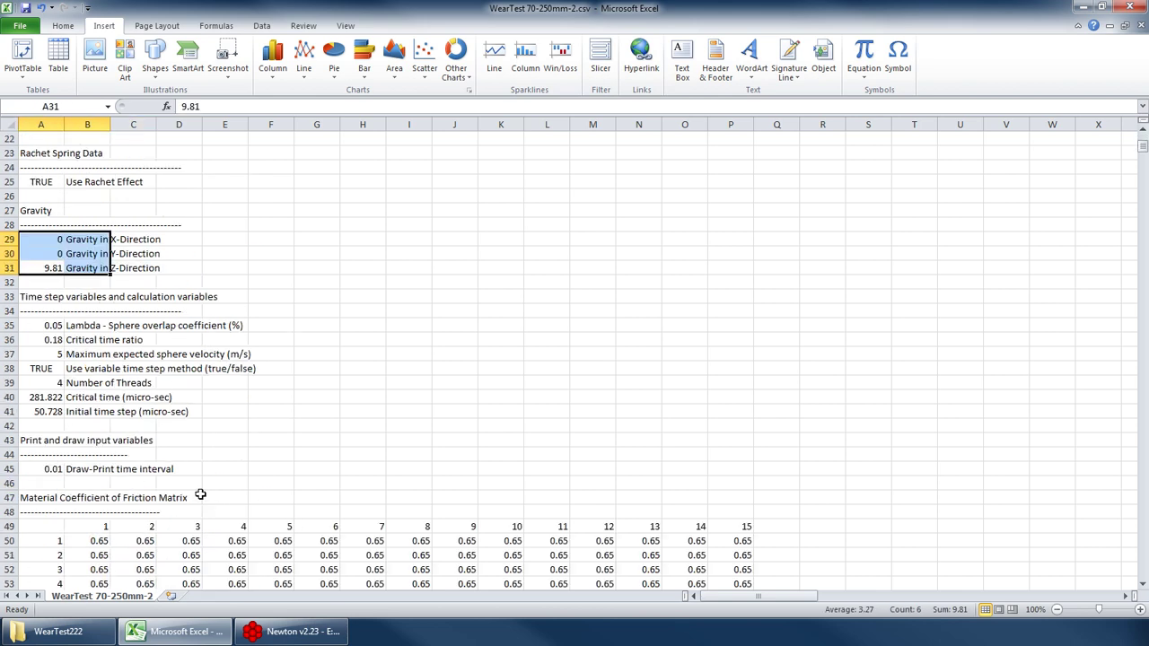
- Check B33 and A35, then Newton's 0.180 Critical Time Ratio and 5.0 maximum particle overlap
click(97, 296)
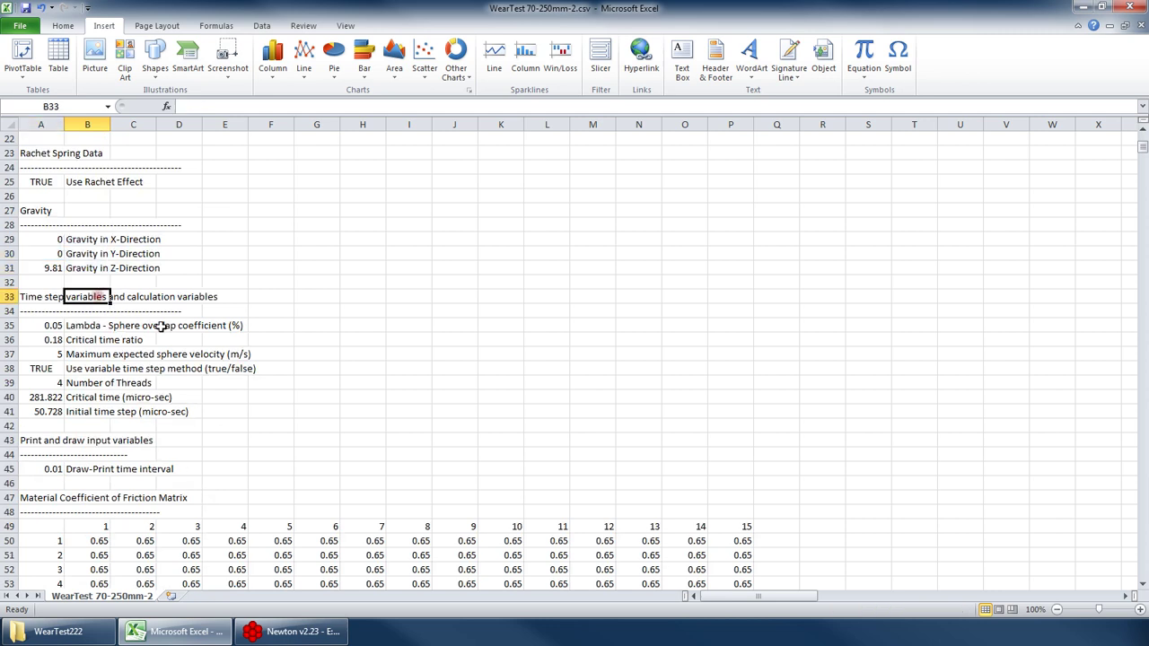
click(49, 325)
click(296, 631)
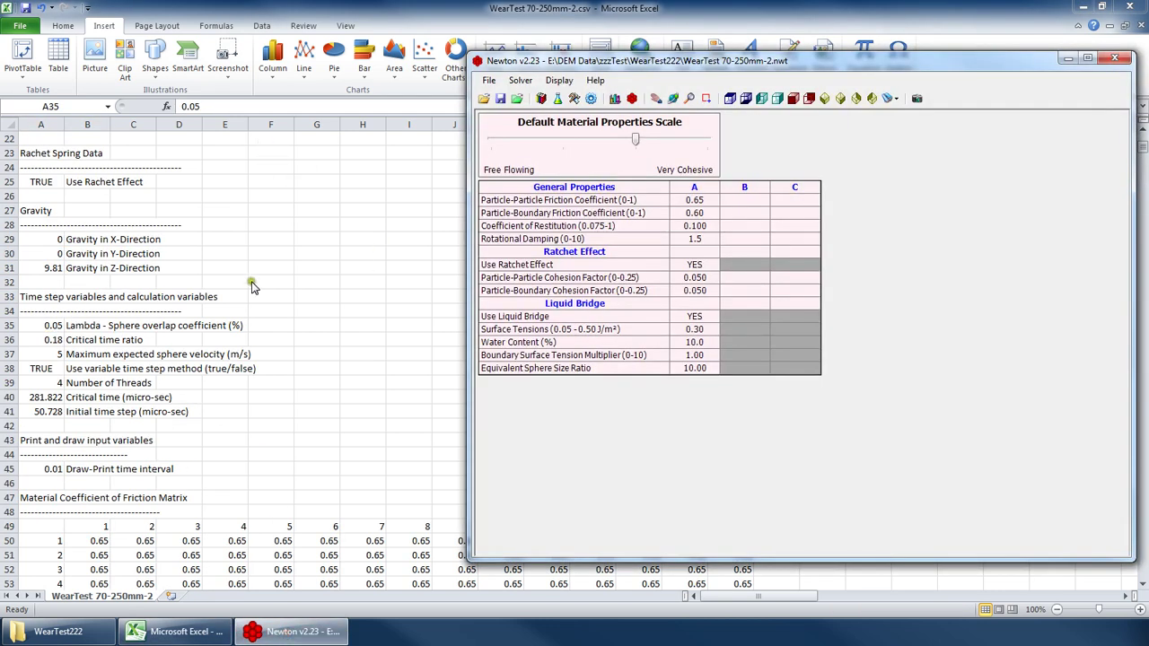
click(540, 98)
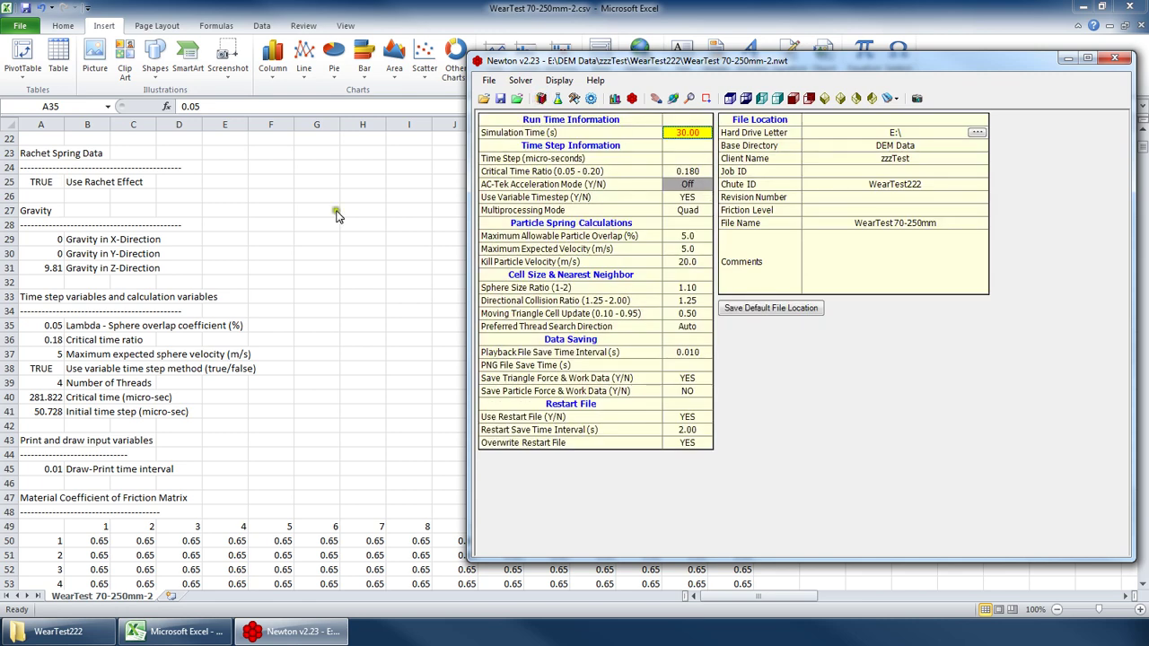
click(687, 173)
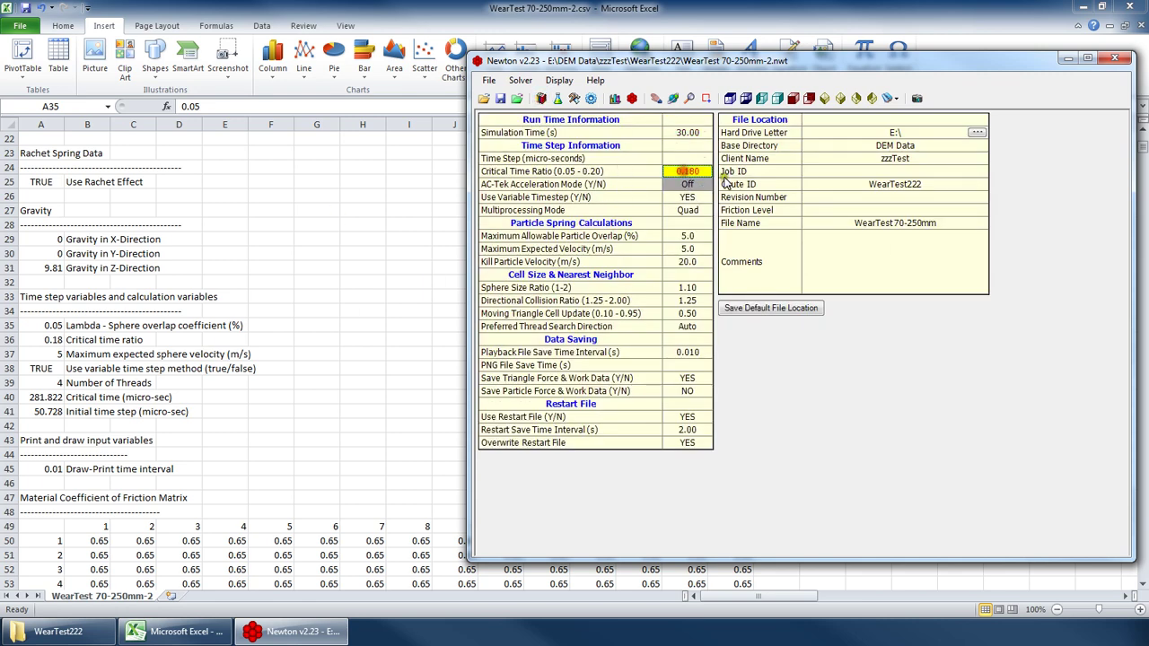
click(686, 236)
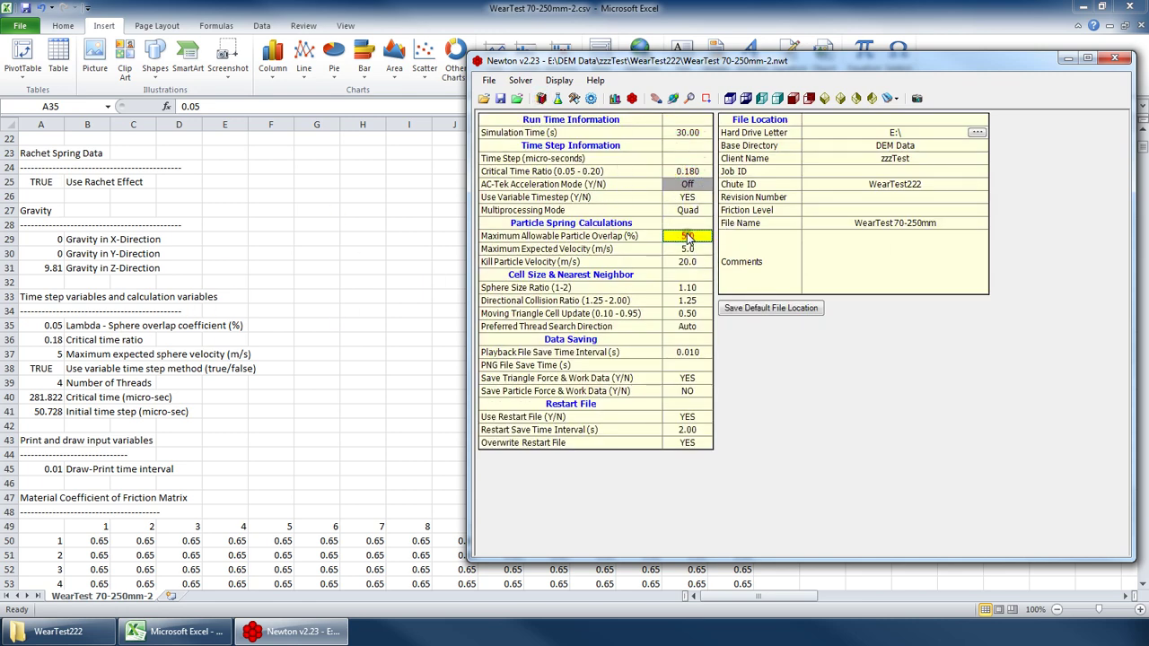
- Inspect Newton's Maximum Expected Velocity, Variable Timestep, Multiprocessing Mode and Playback save interval
click(687, 171)
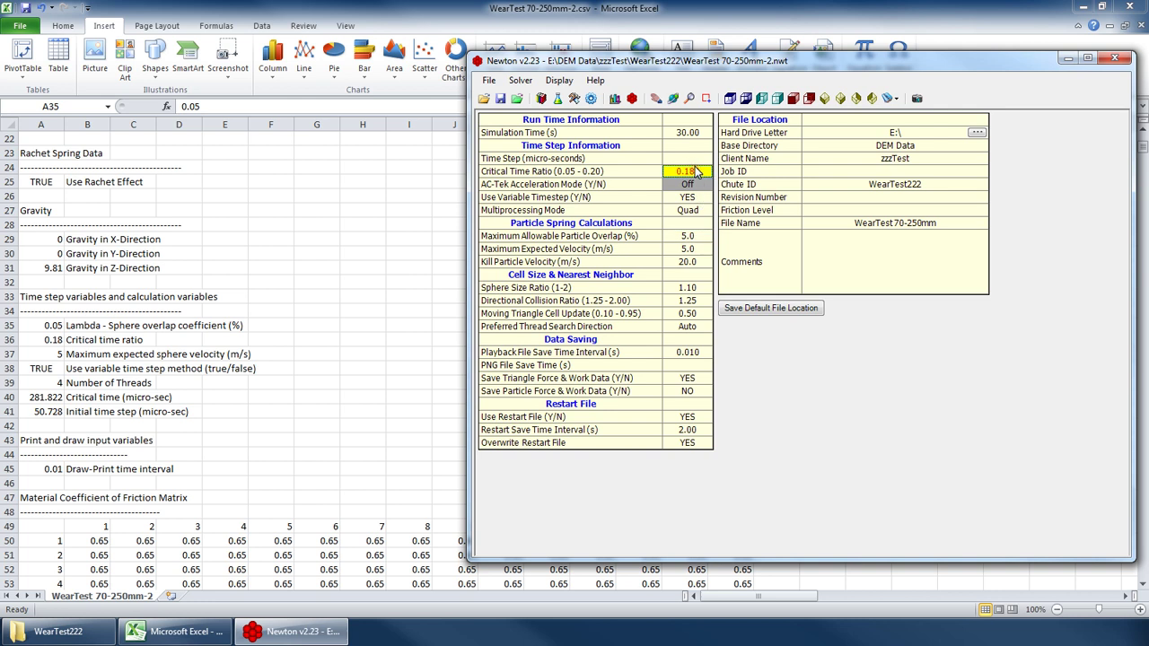
click(688, 250)
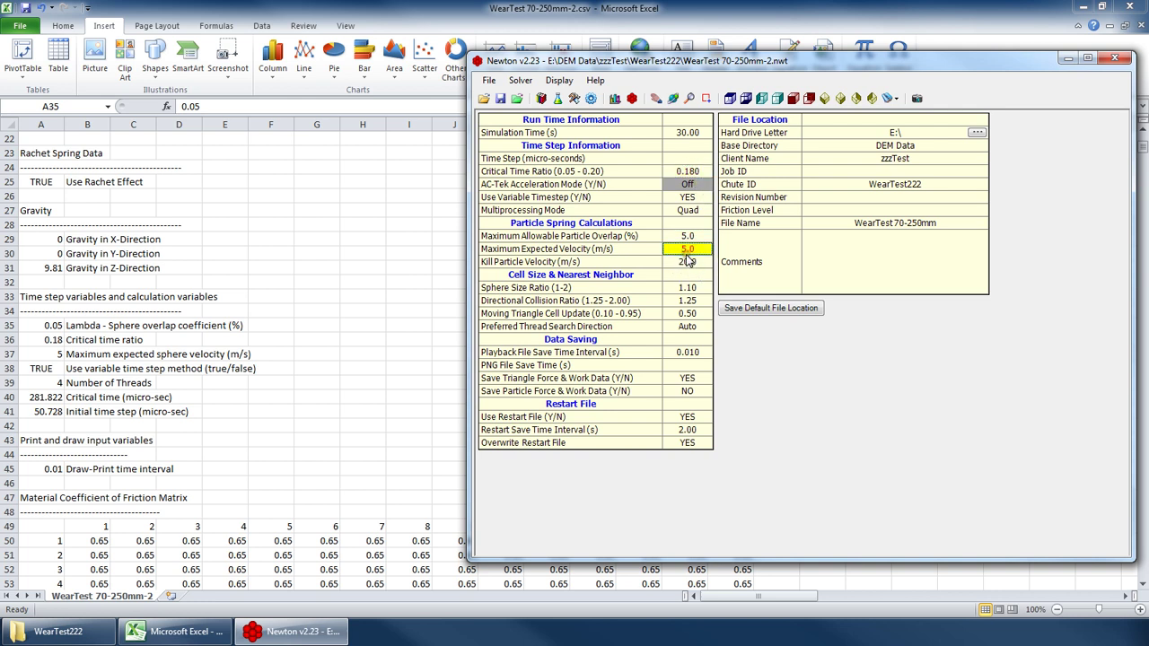
click(687, 197)
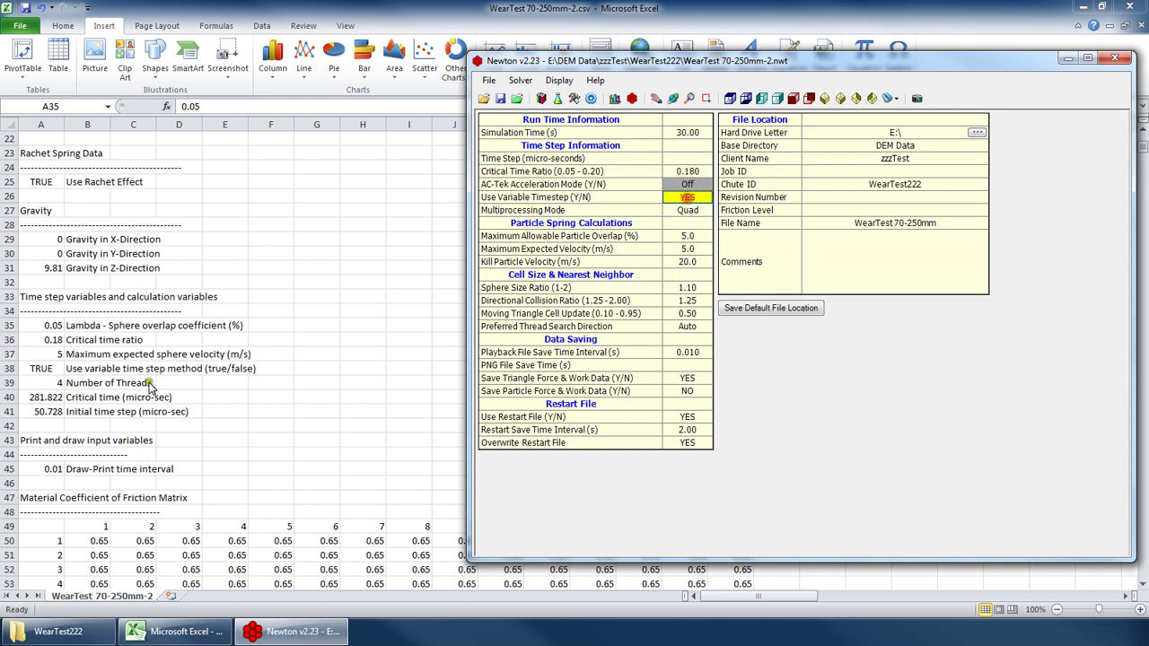
click(688, 211)
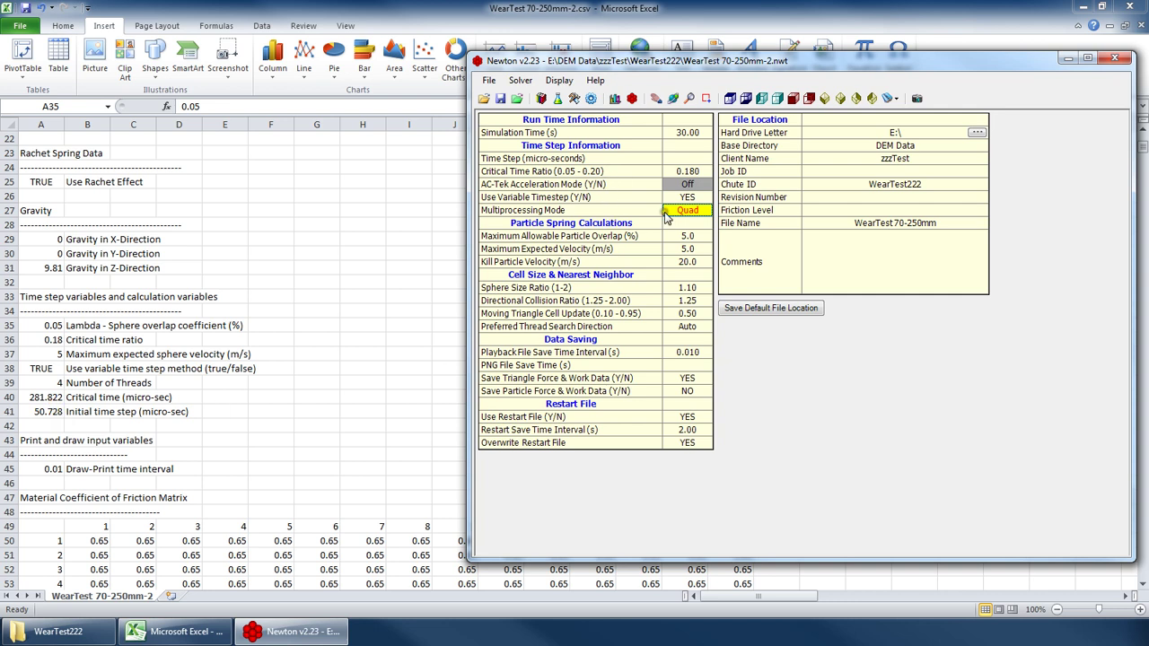
click(693, 196)
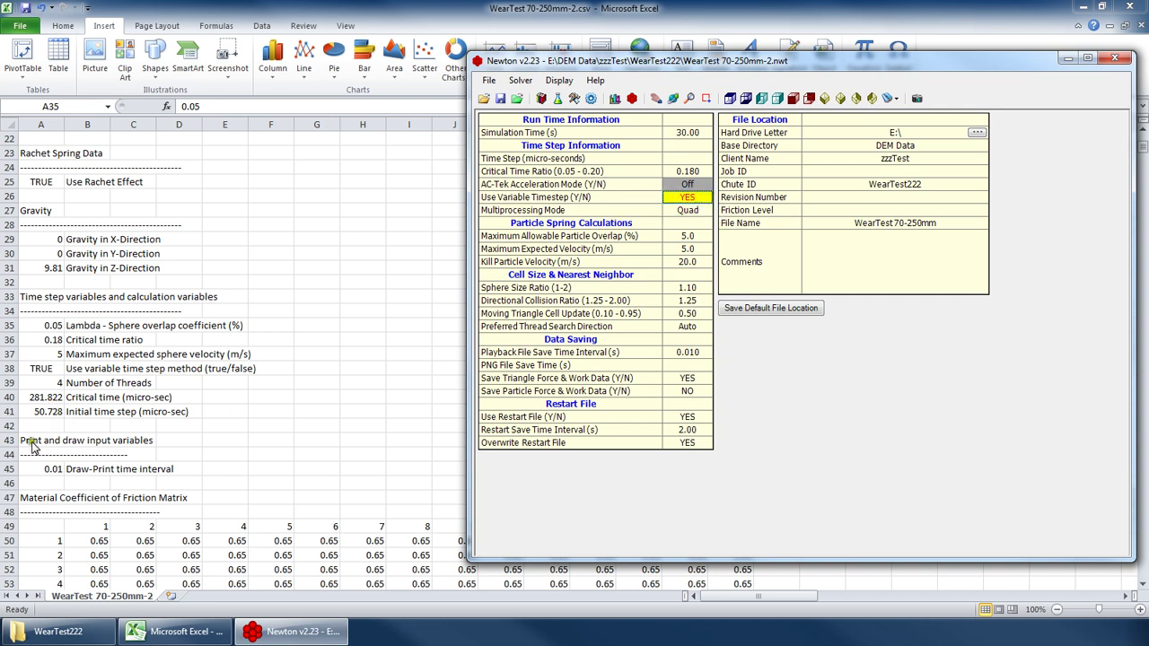
click(684, 351)
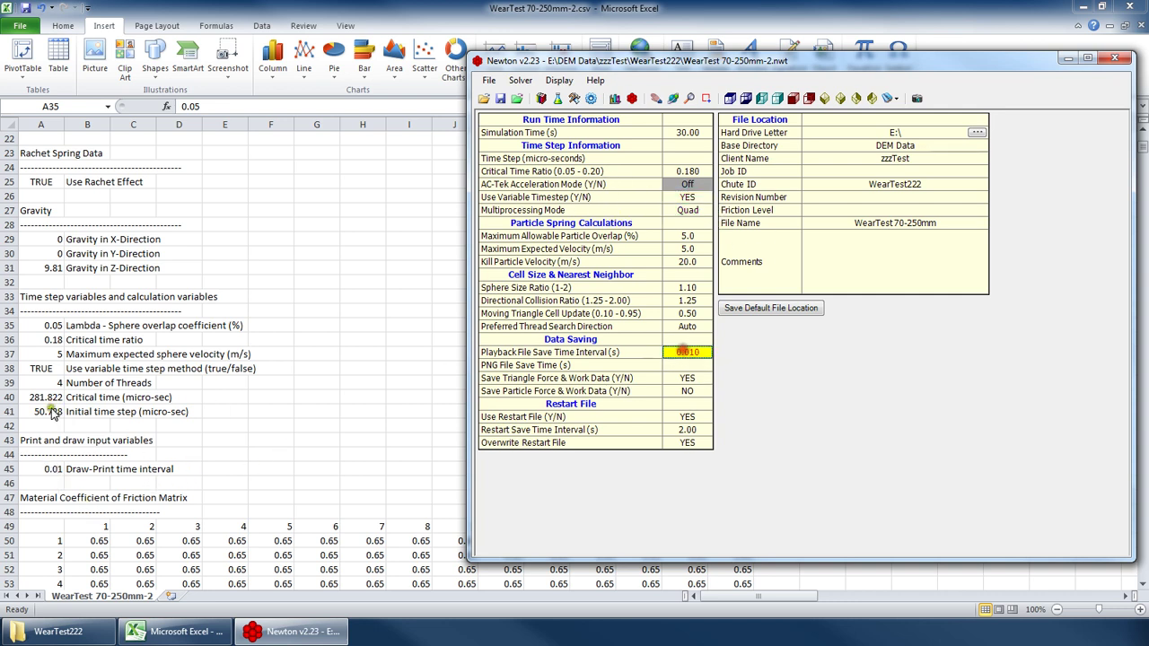
- Scroll the Excel sheet to the 0.65 friction matrix
click(263, 424)
scroll(263, 424, down, 4)
scroll(218, 290, up, 10)
scroll(159, 214, down, 12)
- Select the friction matrix values, its 1–15 header row 49 and row labels in column A
click(87, 283)
drag(87, 284, 746, 485)
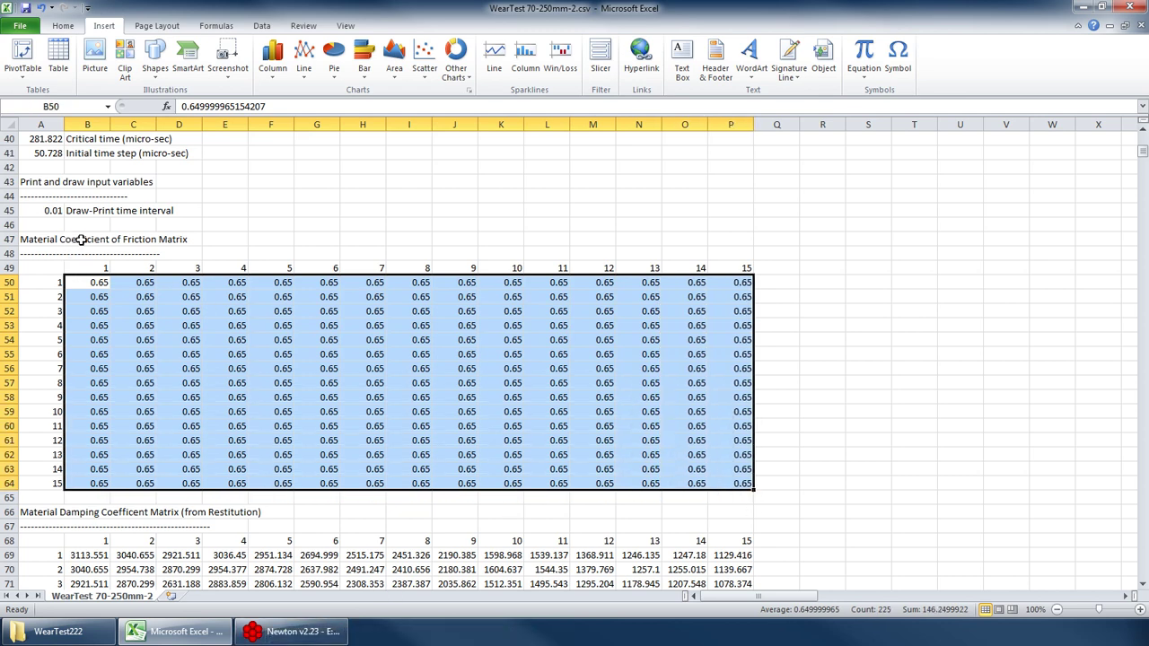
drag(99, 267, 746, 268)
drag(42, 281, 59, 483)
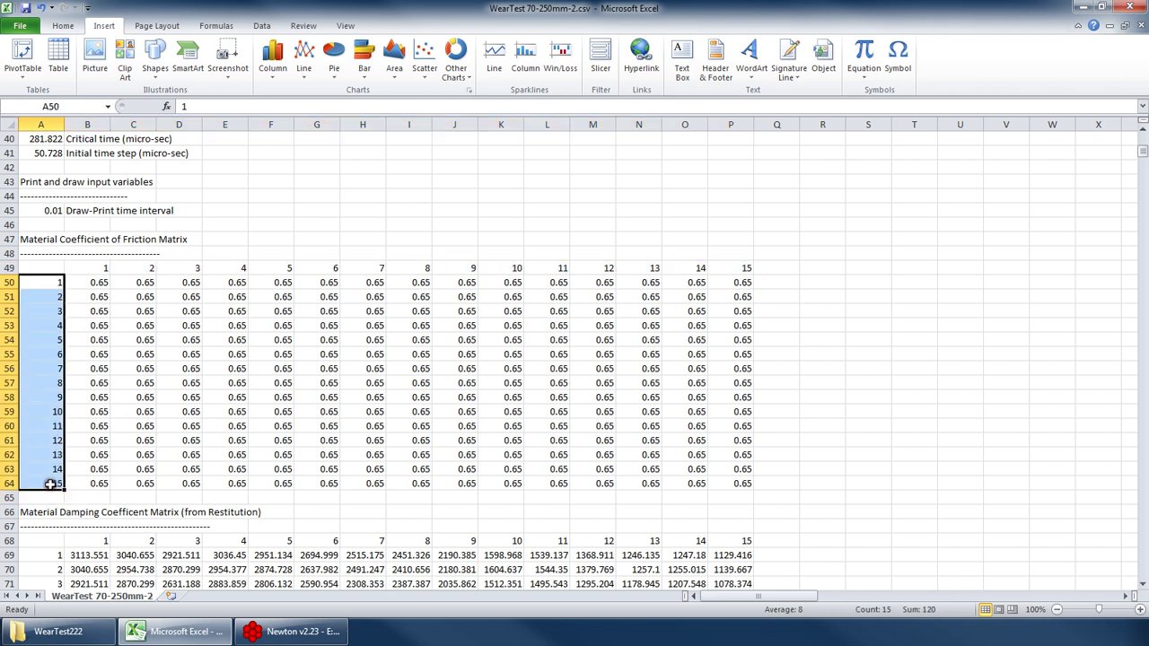
drag(94, 267, 744, 269)
drag(43, 282, 63, 484)
- Compare Newton's material properties with friction cells B50, D49, A60, C49 and A50
click(287, 628)
click(556, 98)
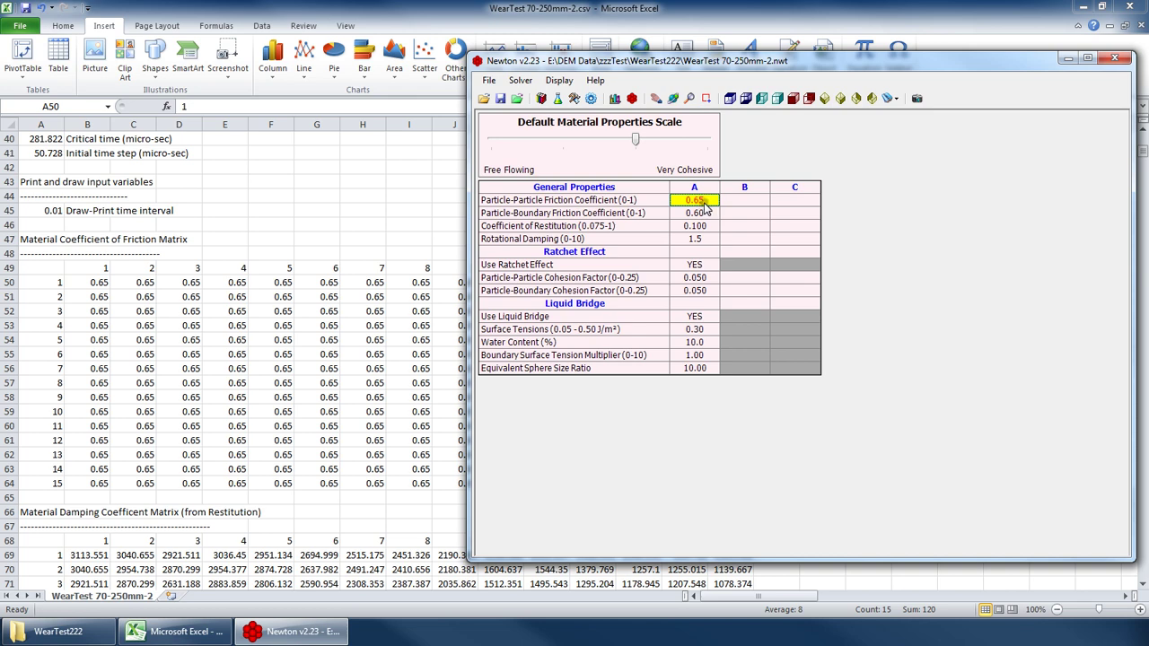
click(91, 283)
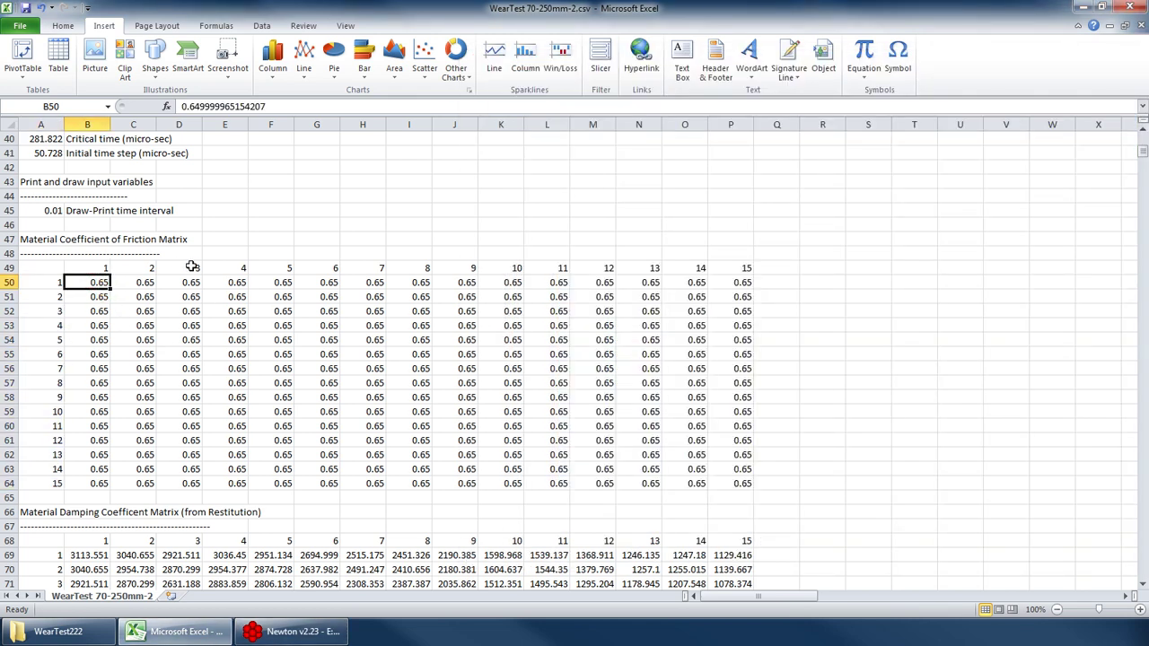
click(191, 267)
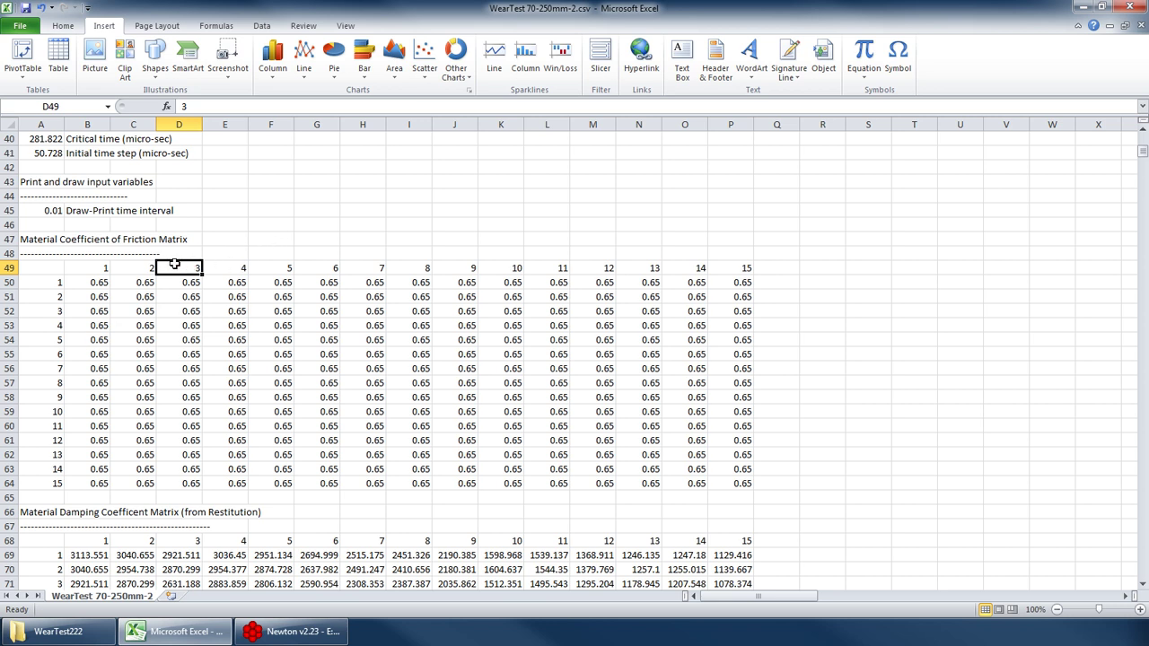
click(45, 426)
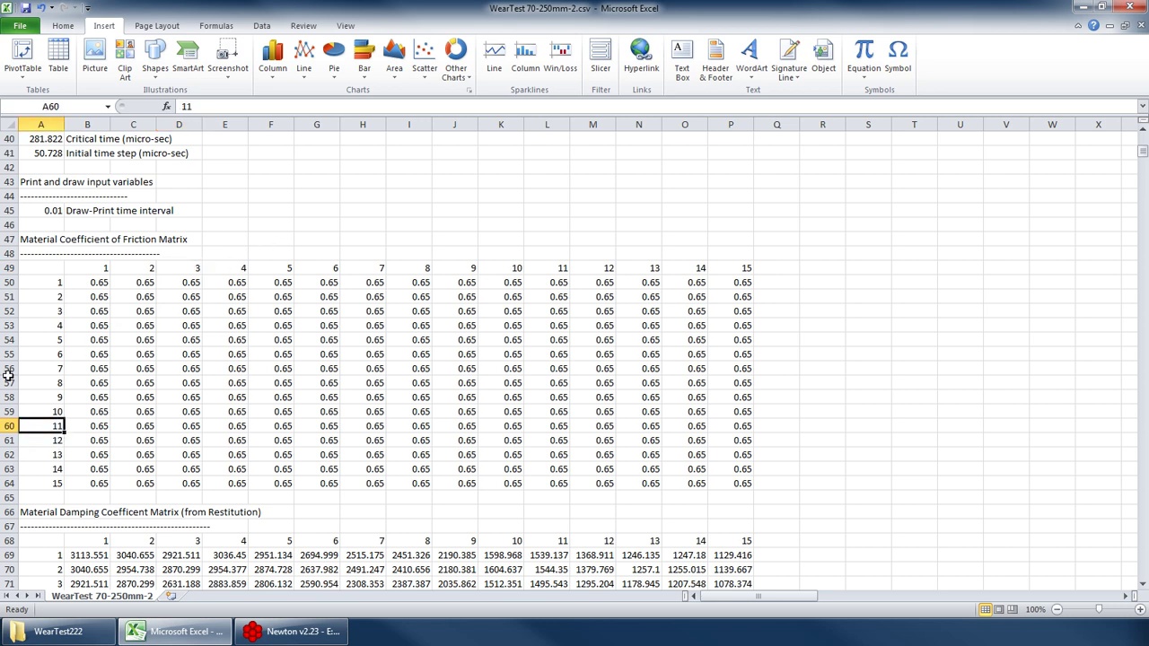
click(135, 270)
click(45, 282)
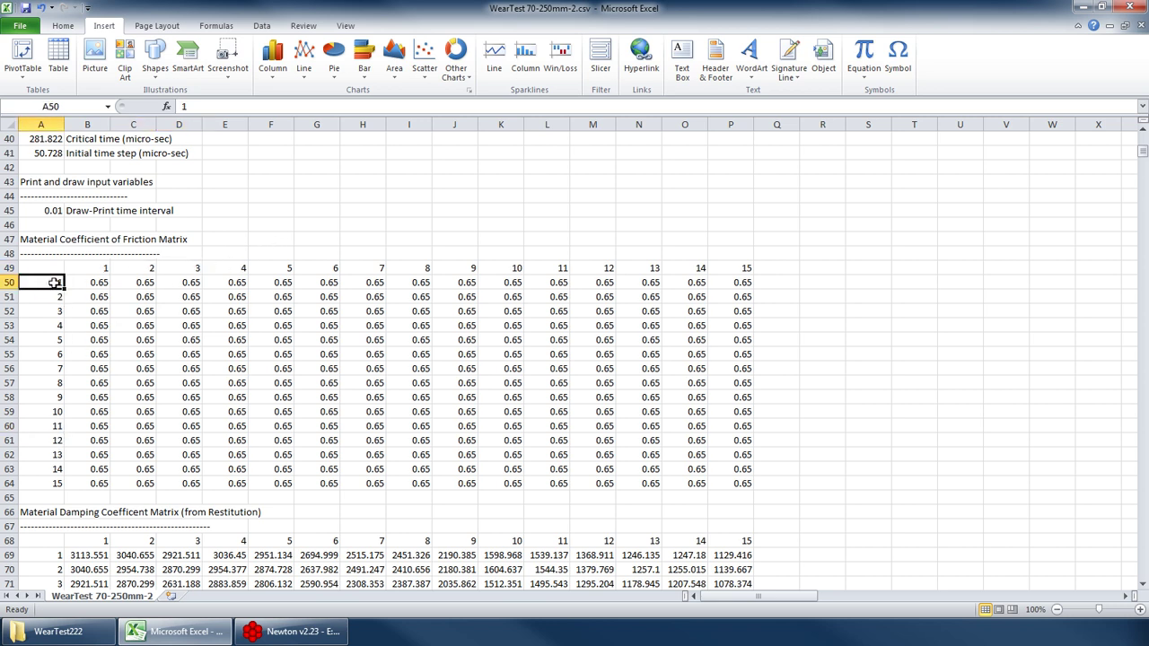
- Select the full B50:P64 friction matrix, recheck Newton, and scroll down to the damping matrix
drag(93, 285, 734, 481)
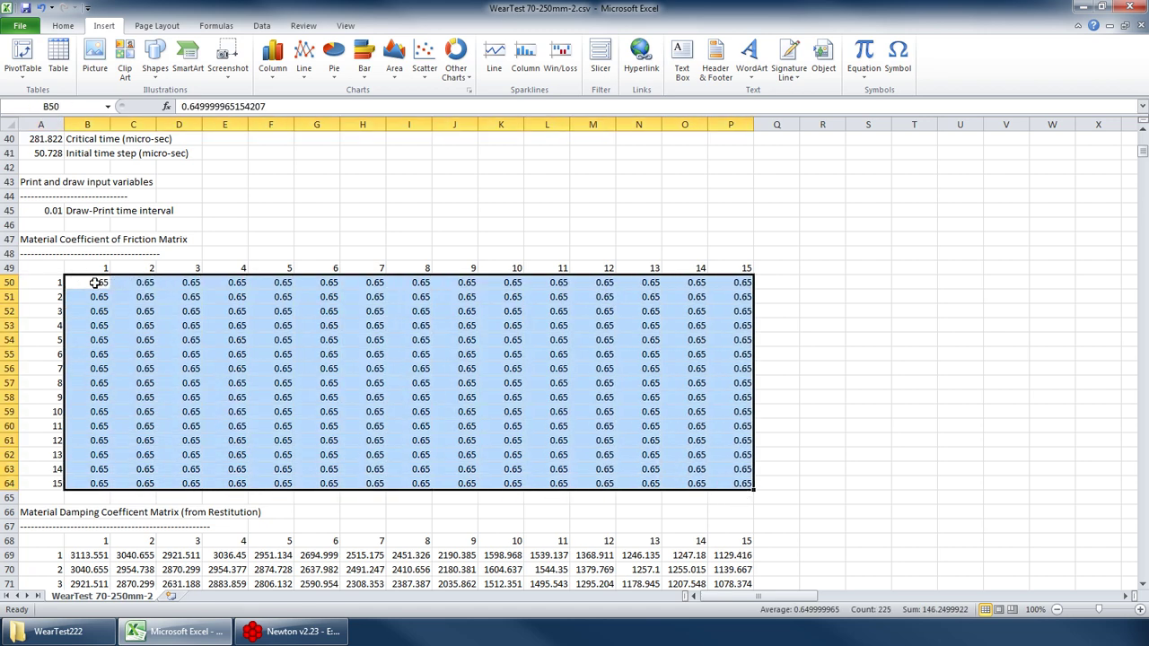
click(253, 628)
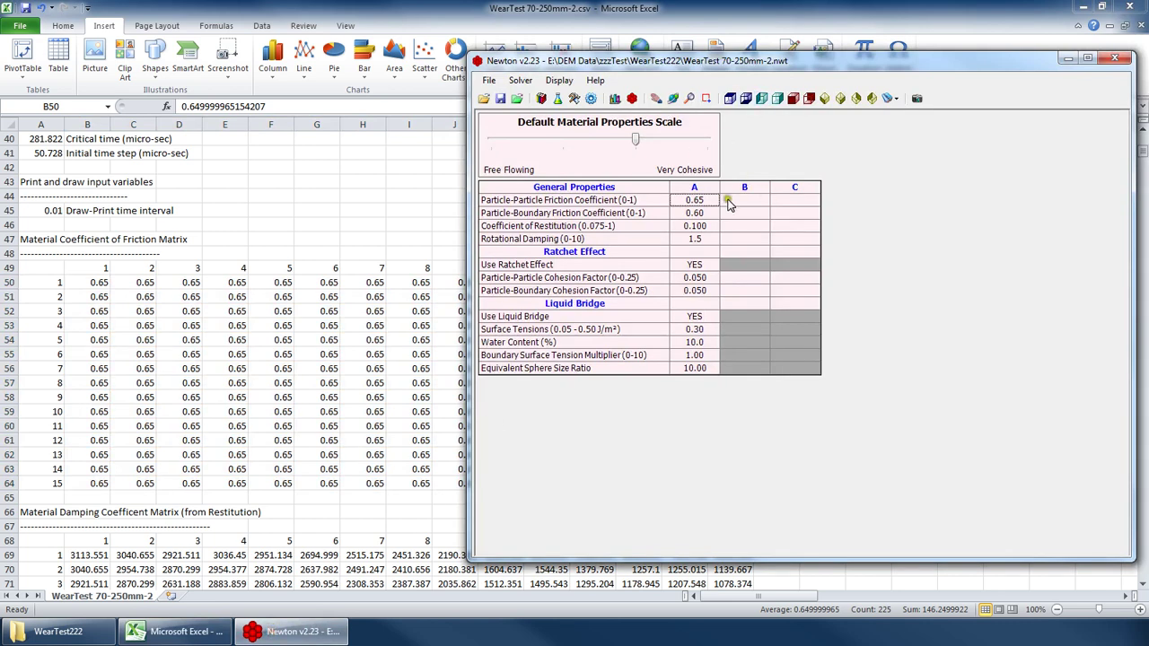
click(198, 404)
scroll(171, 368, down, 3)
- Compare the B69:P83 damping matrix with Newton's 0.100 Coefficient of Restitution
scroll(137, 342, down, 3)
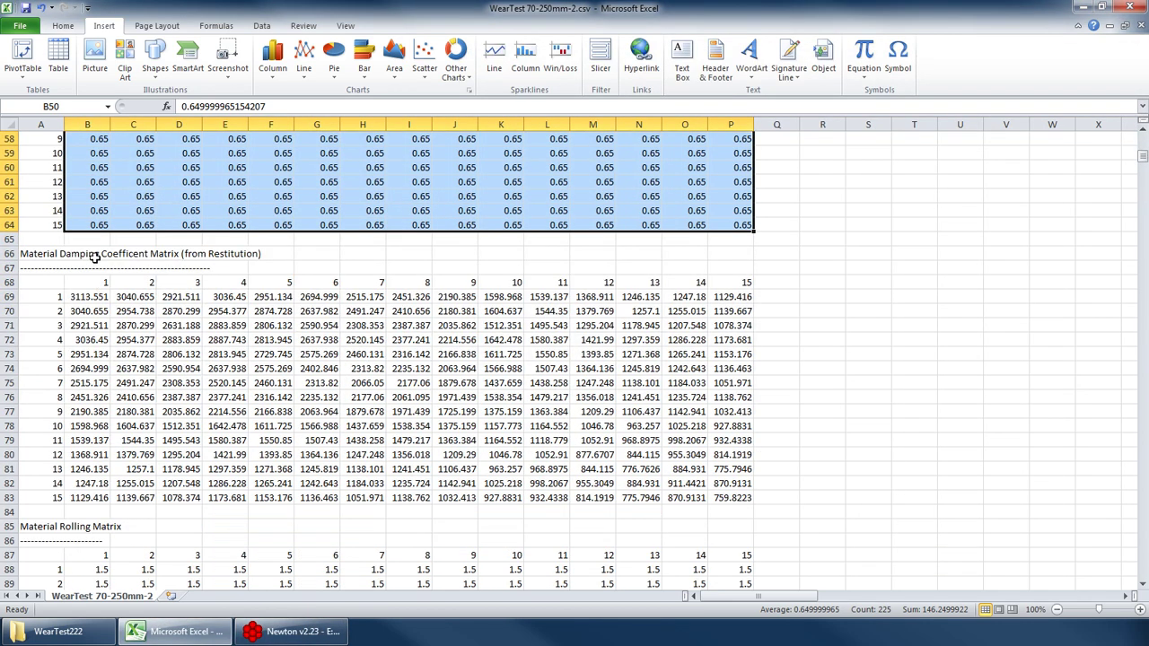
click(296, 631)
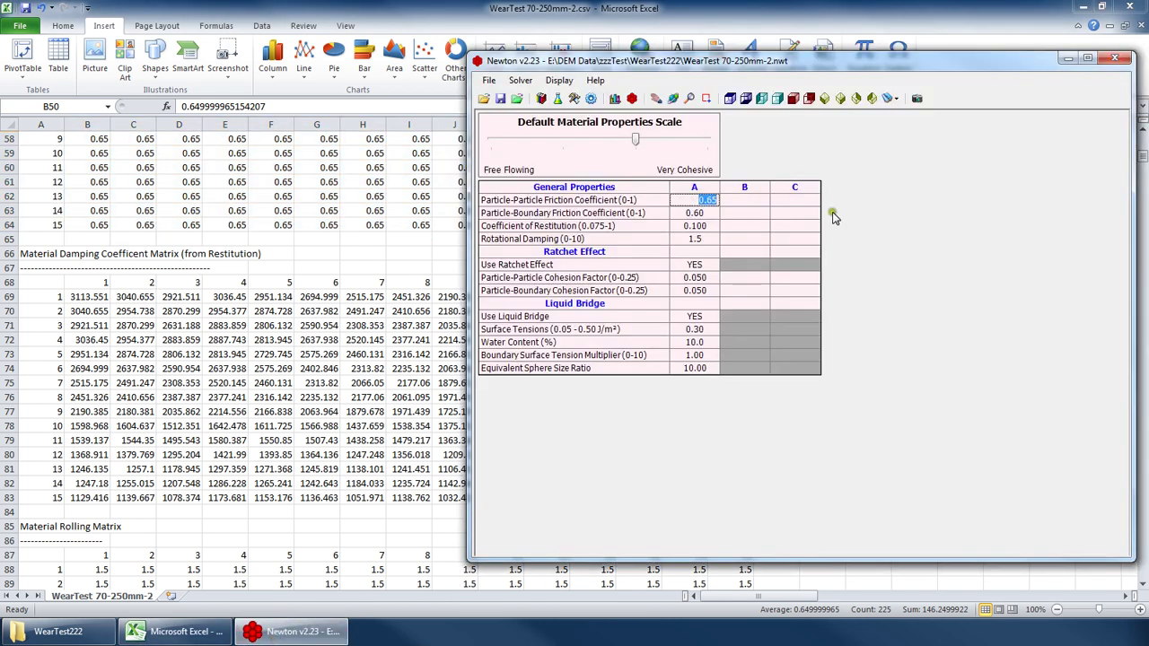
click(698, 226)
mouse_move(549, 231)
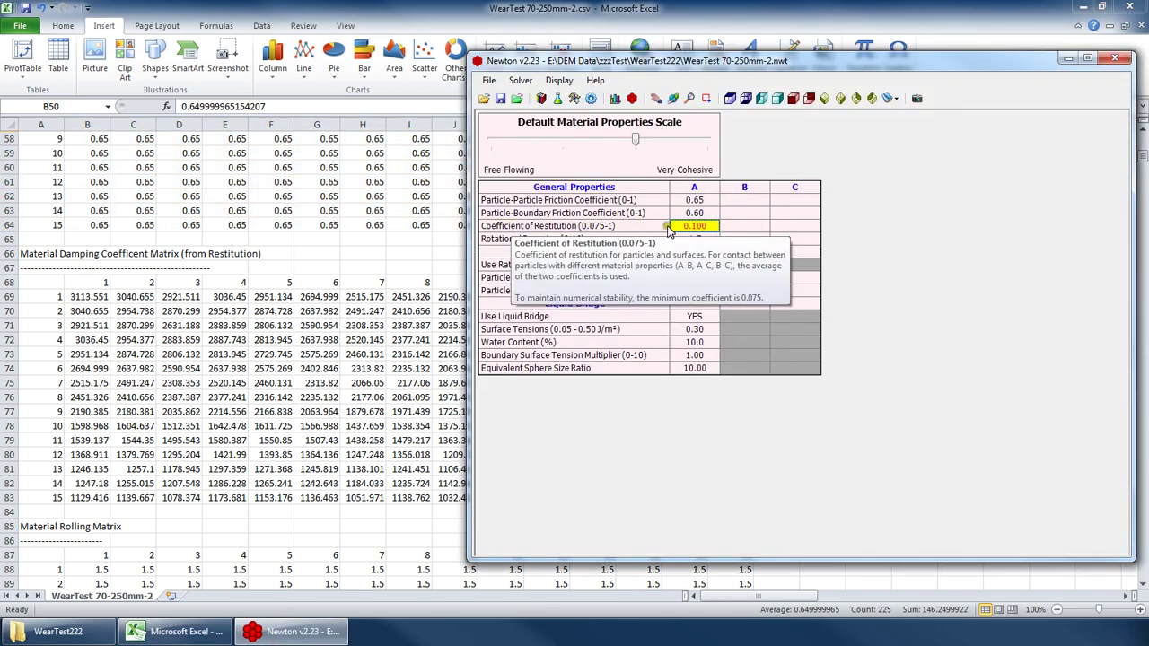
click(238, 354)
drag(87, 296, 716, 495)
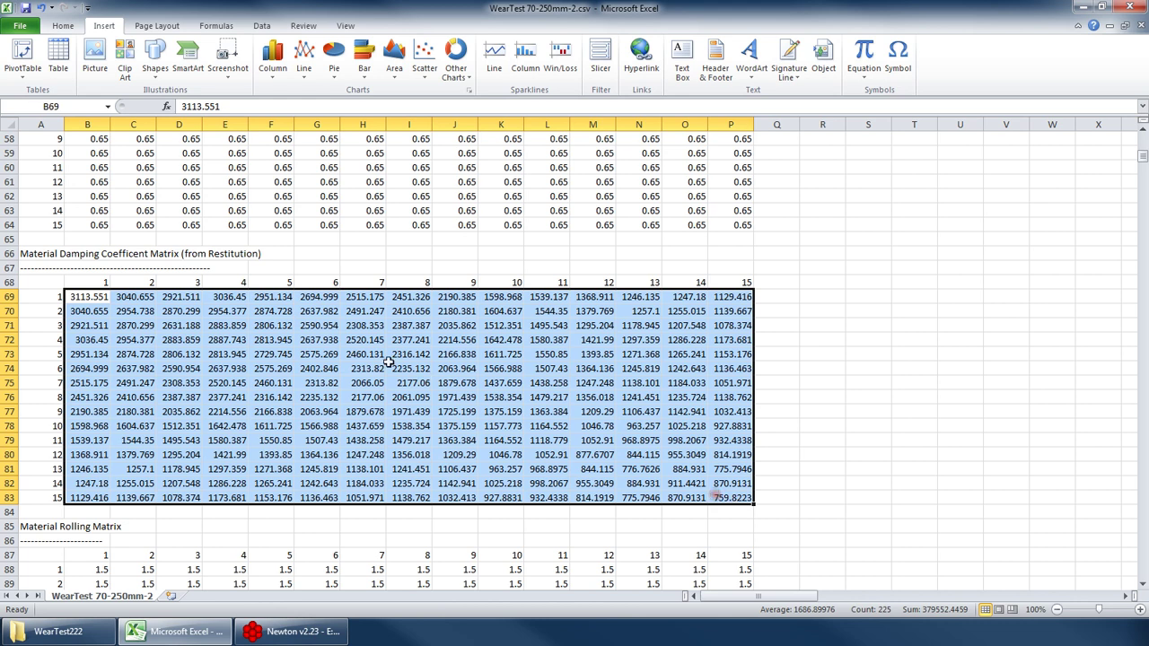
click(178, 338)
scroll(176, 339, down, 6)
- Match the B88:P102 rolling matrix against Newton's 1.5 Rotational Damping
drag(81, 310, 751, 512)
click(287, 632)
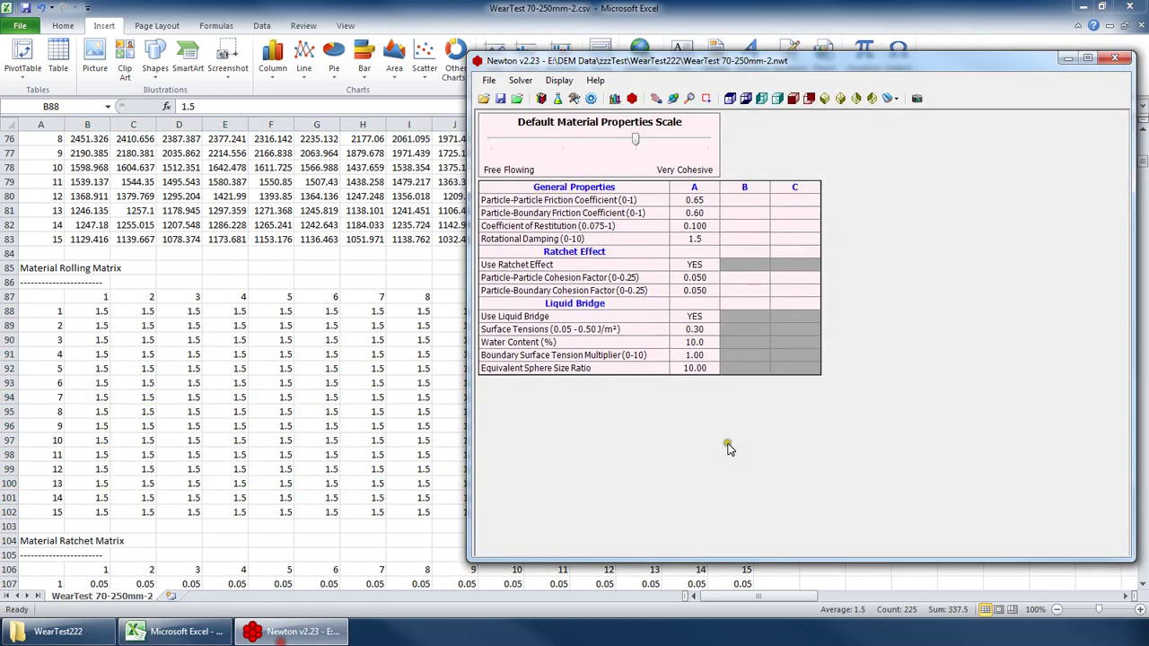
click(694, 239)
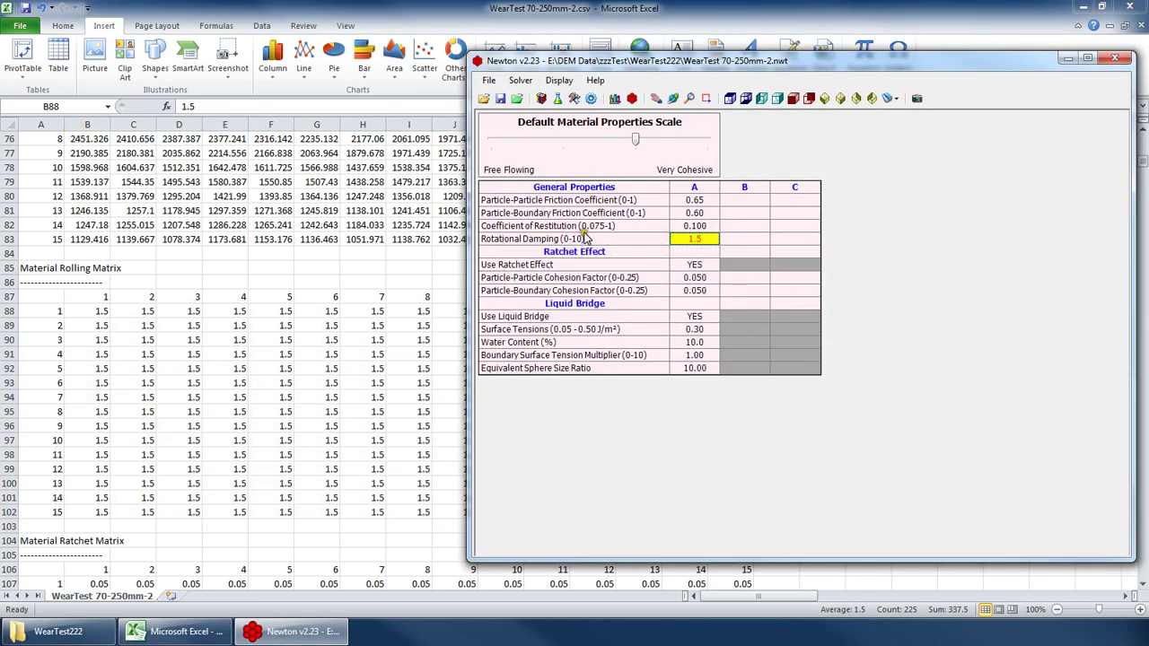
key(alt+Tab)
scroll(179, 359, down, 9)
- Compare the B107:P121 ratchet matrix with Newton's Particle-Particle Cohesion Factor
drag(99, 200, 744, 397)
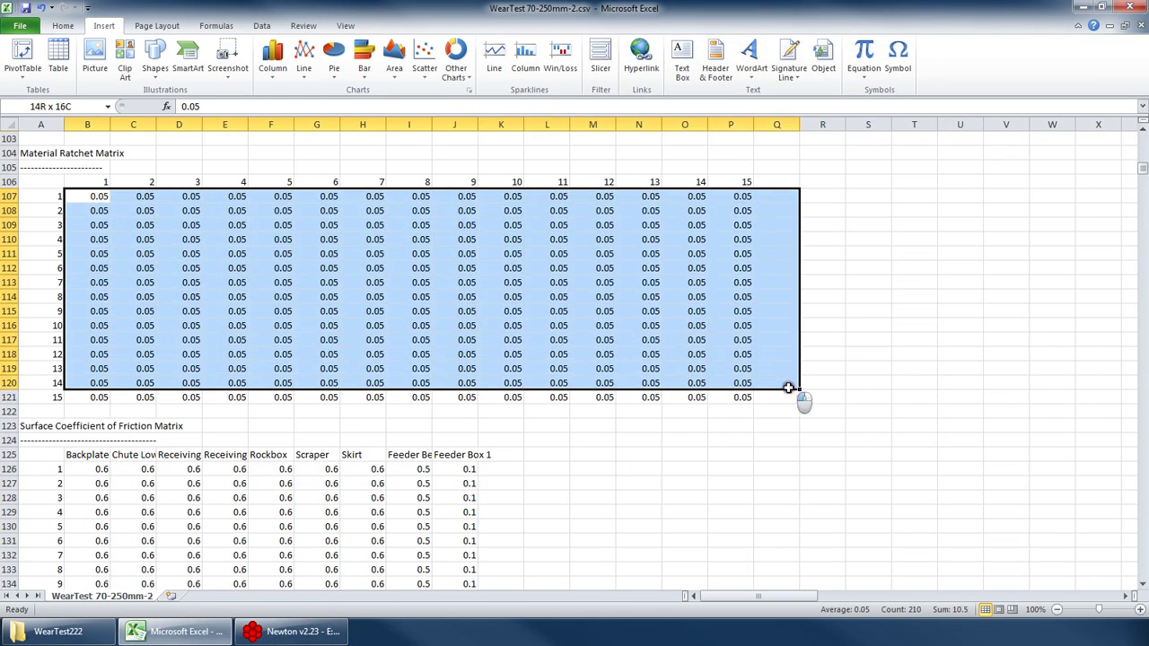
click(287, 632)
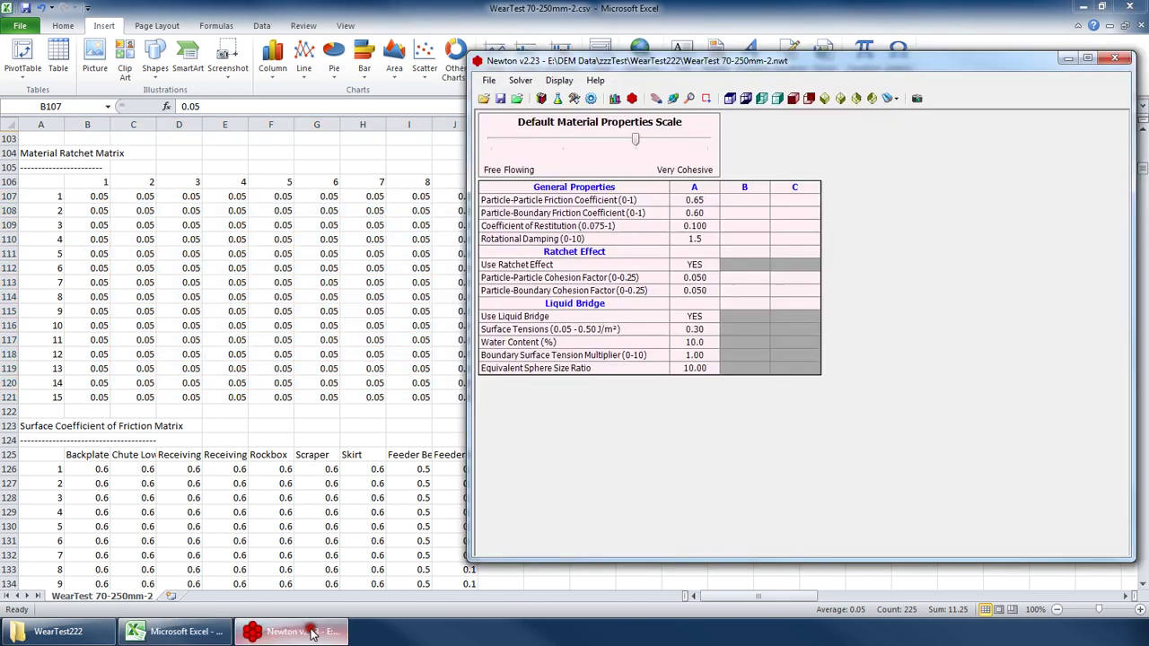
click(698, 278)
key(alt+Tab)
scroll(171, 211, down, 5)
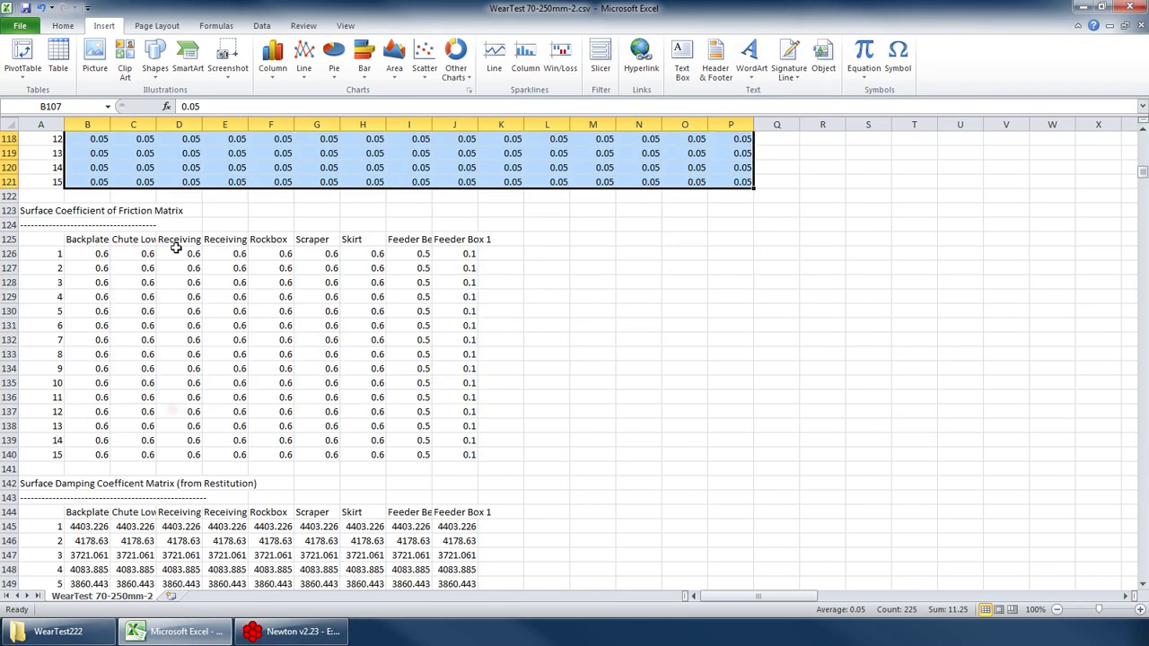
- Select the B126:J140 surface friction matrix, its surface names and row numbers, checking Backplate values
drag(80, 254, 461, 455)
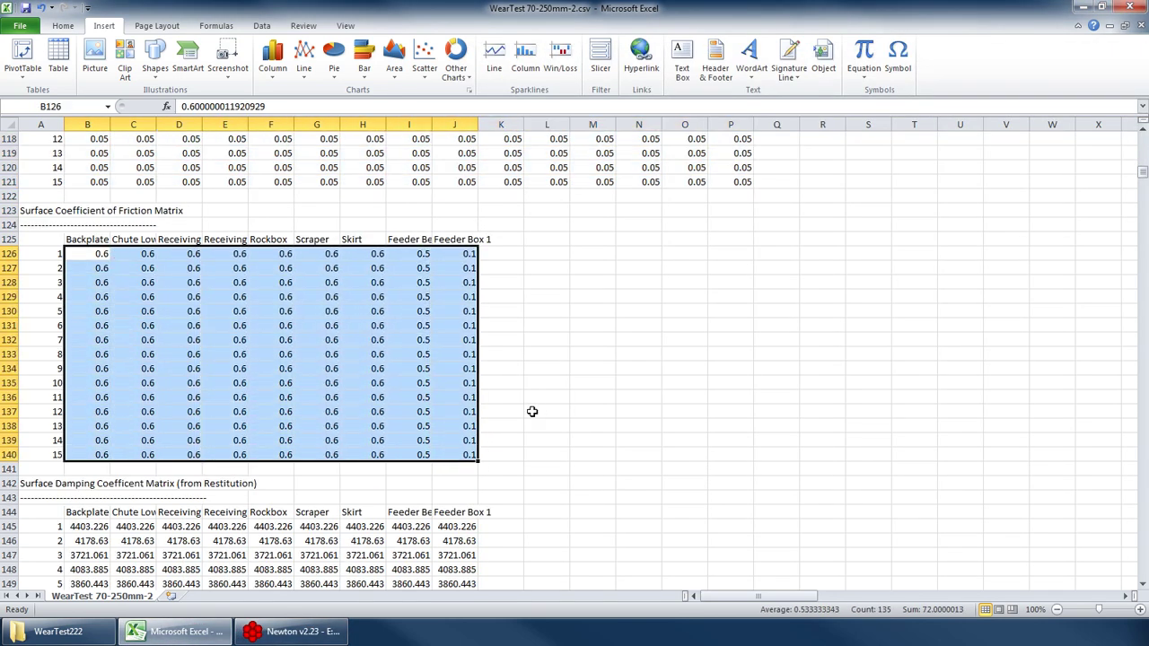
click(301, 632)
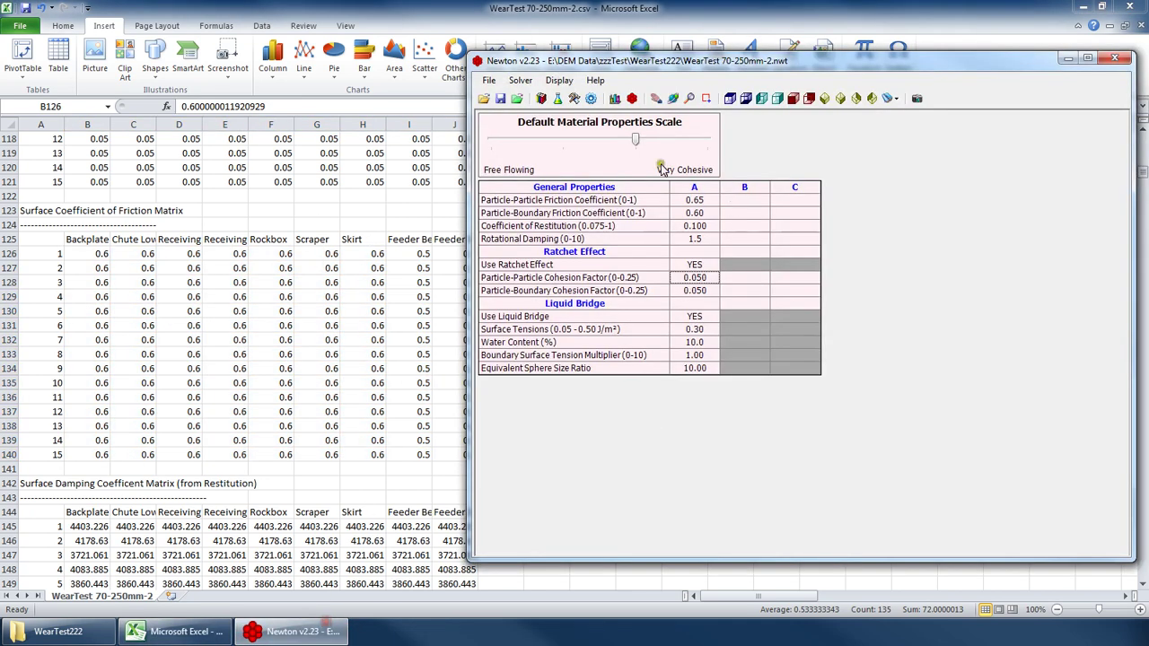
click(252, 263)
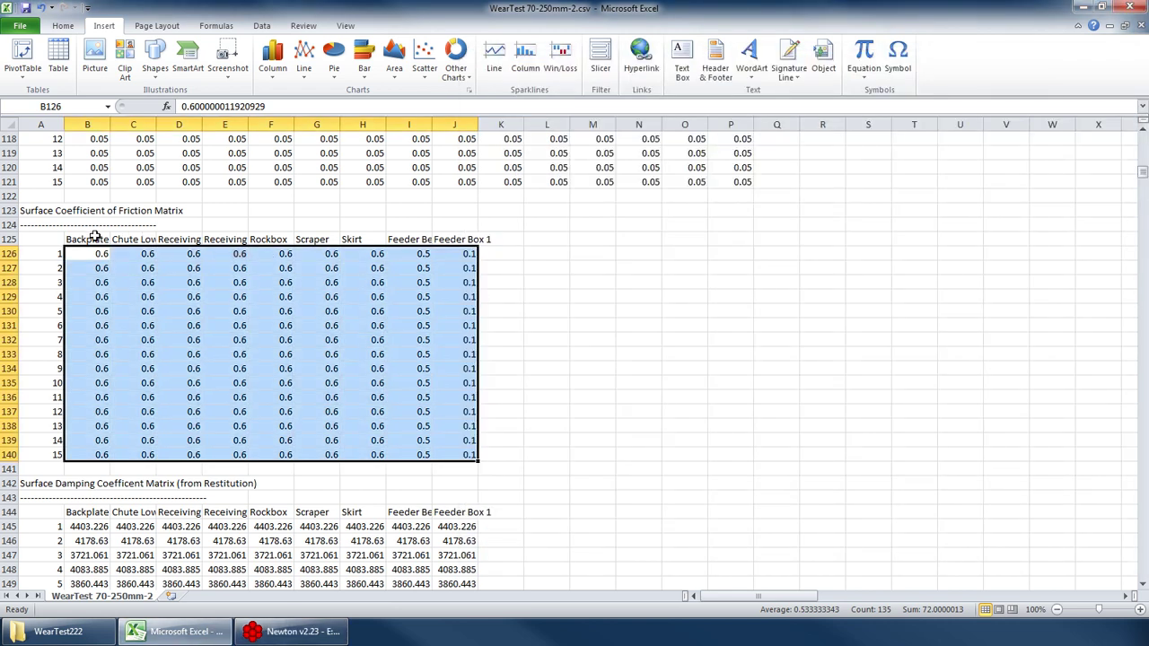
drag(90, 239, 462, 239)
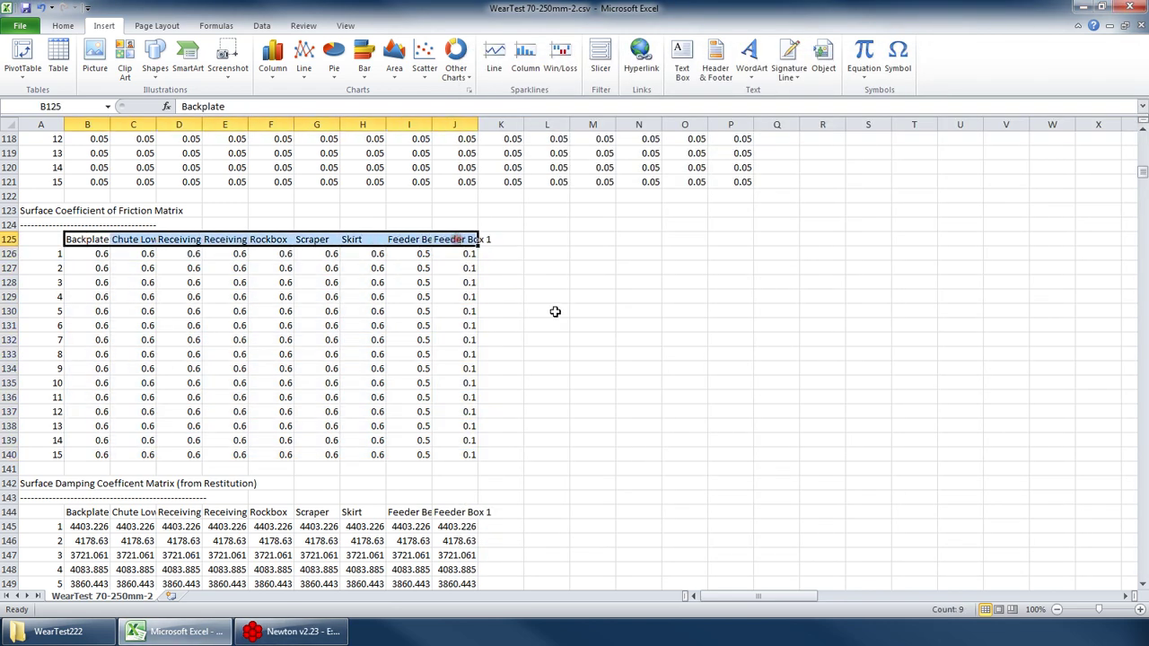
drag(58, 256, 32, 454)
click(87, 238)
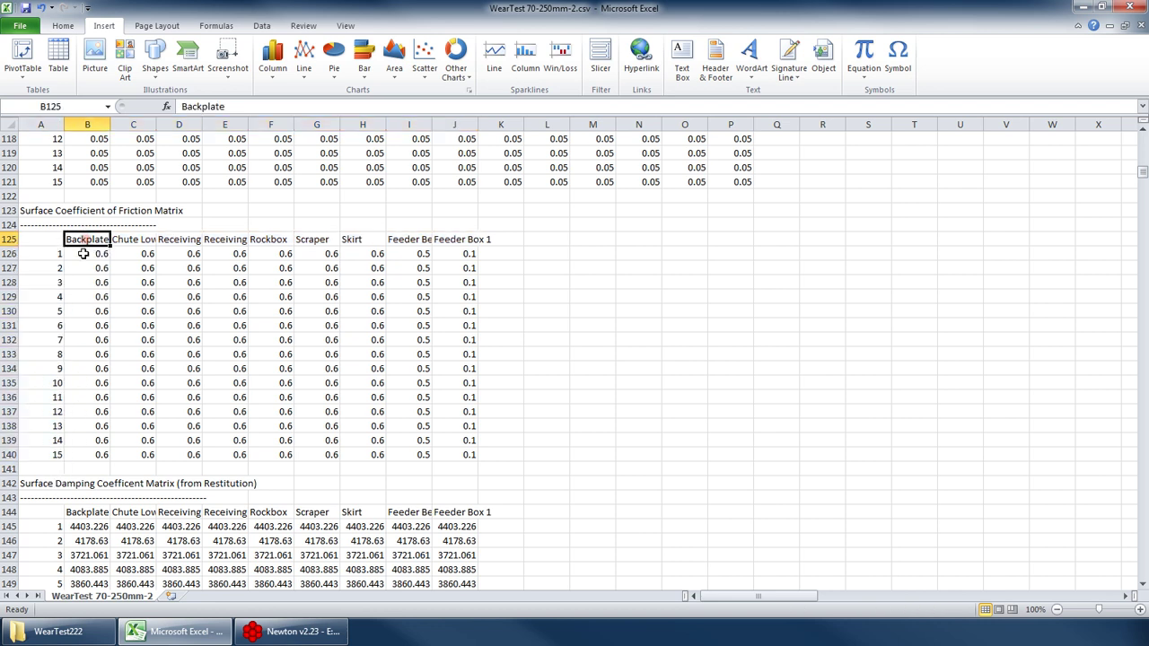
click(90, 254)
click(90, 241)
click(52, 254)
click(89, 253)
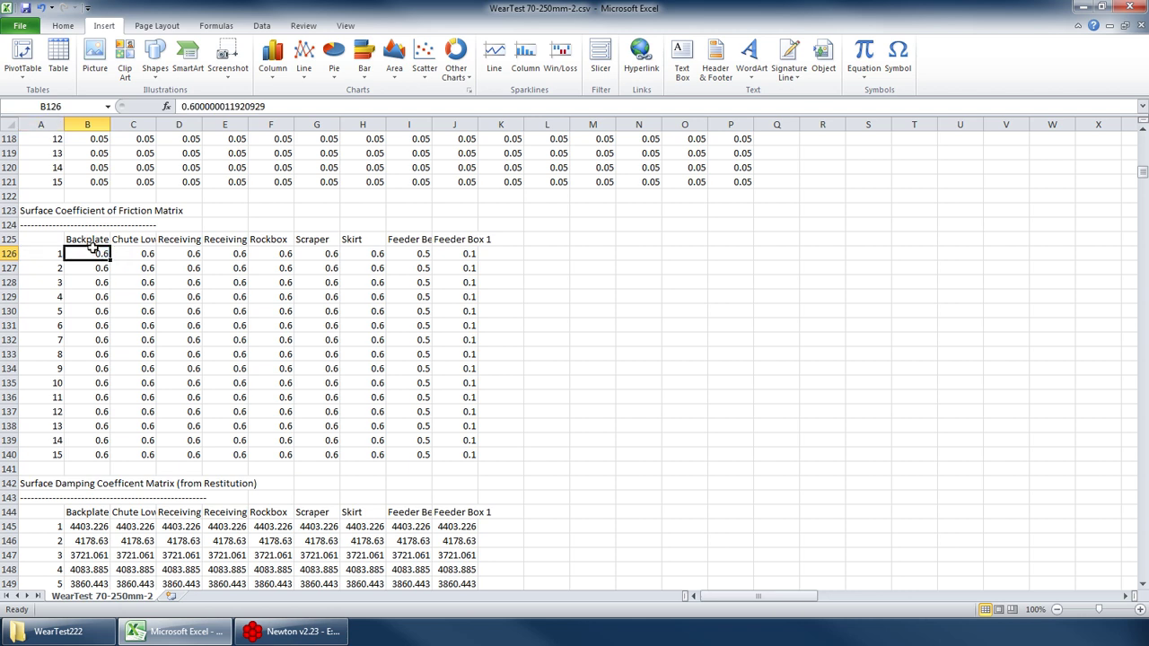
- Check the feeder belt and Feeder Box 1 columns, then select B126:H140
click(409, 239)
drag(414, 452, 416, 252)
click(455, 240)
drag(460, 454, 461, 261)
click(460, 254)
drag(84, 254, 351, 448)
- Check Newton's 0.60 particle-boundary friction, view the Receiving Belt geometry, then scroll Excel down
click(296, 631)
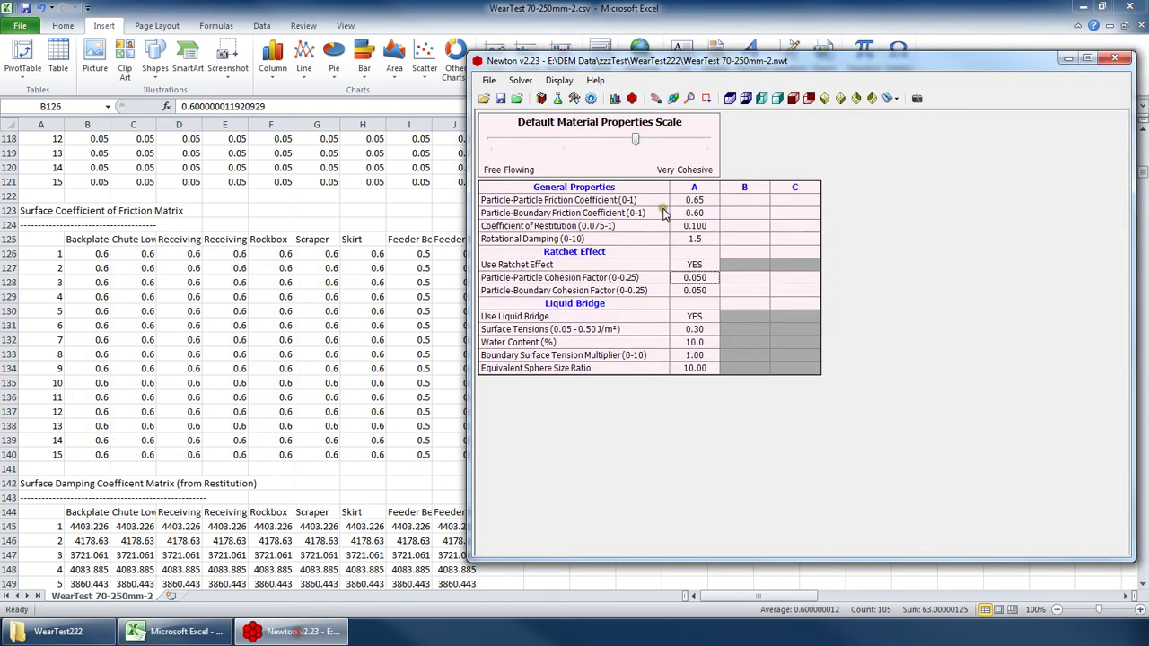
click(693, 213)
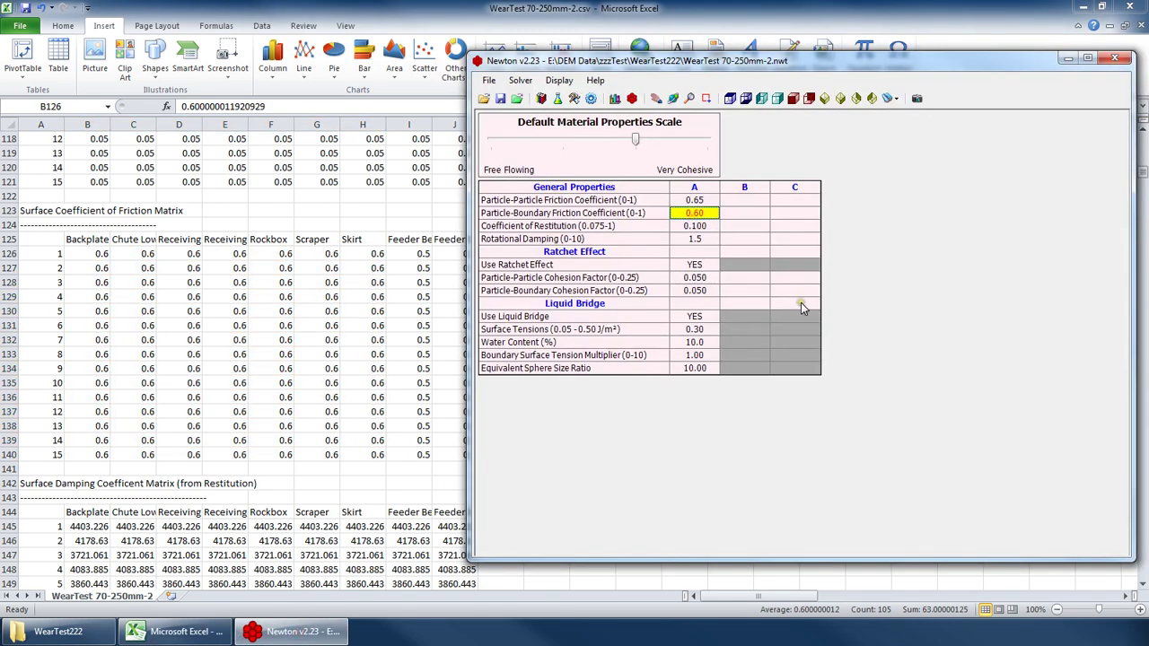
click(573, 98)
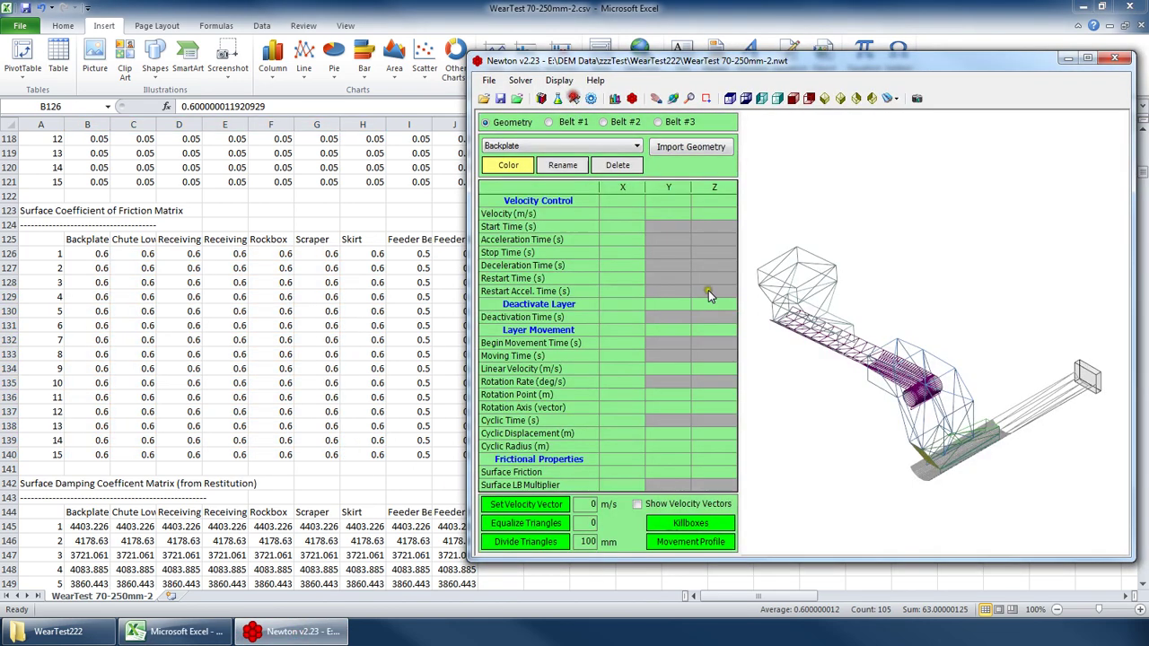
click(552, 146)
click(539, 185)
scroll(645, 452, down, 3)
scroll(628, 447, up, 3)
key(alt+Tab)
scroll(305, 296, down, 3)
- Compare the first Backplate damping coefficient with Newton's particle-boundary friction value
scroll(305, 292, down, 2)
click(90, 309)
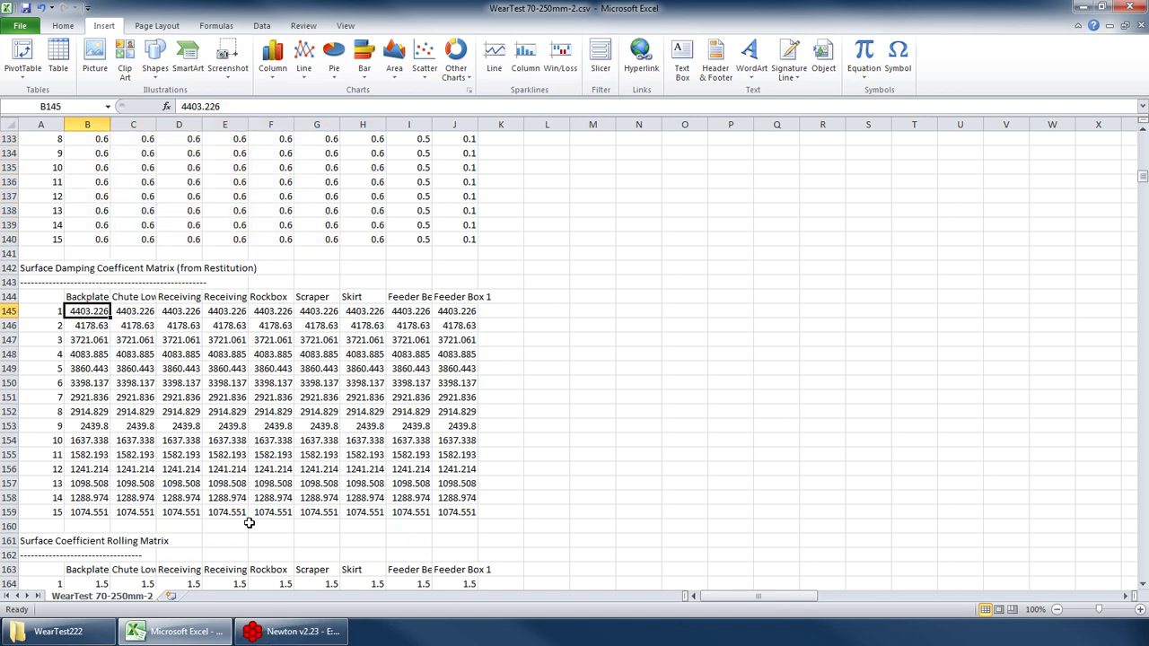
key(alt+Tab)
click(557, 98)
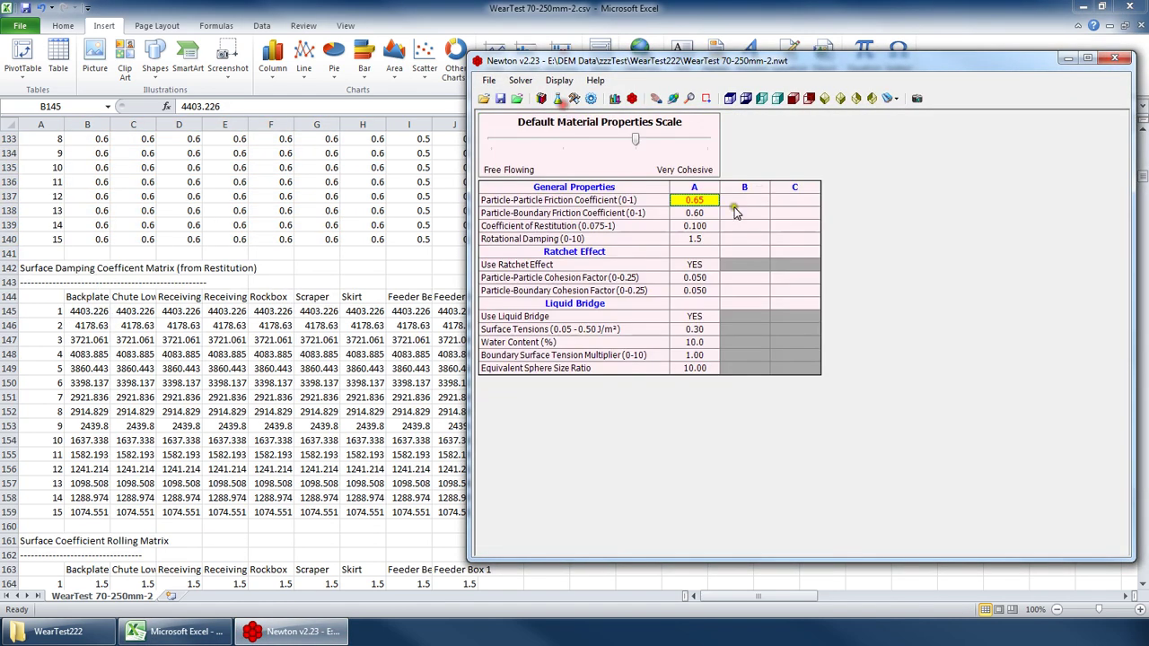
click(695, 222)
key(alt+Tab)
- Scroll past row 180 and select B183:J197 in Sphere Properties
scroll(274, 406, down, 4)
scroll(122, 326, down, 4)
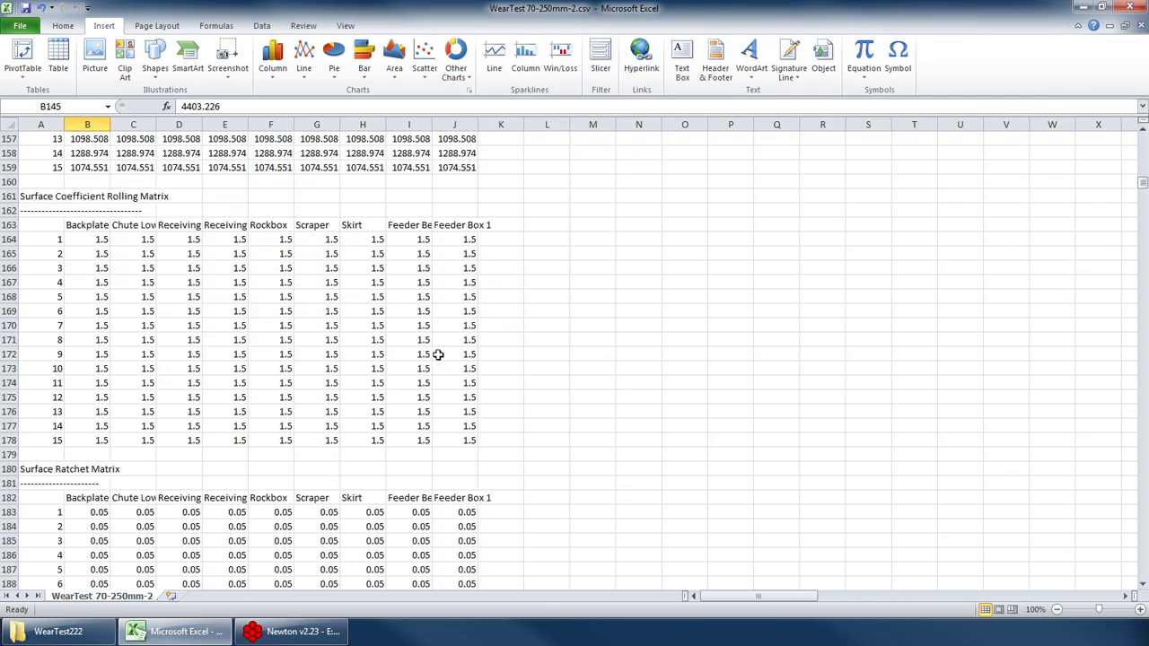
scroll(166, 316, down, 4)
drag(93, 333, 462, 541)
scroll(622, 410, down, 3)
- Select the sphere table's number, radius, mass, group and spheres-per-cluster columns in turn
scroll(611, 394, down, 4)
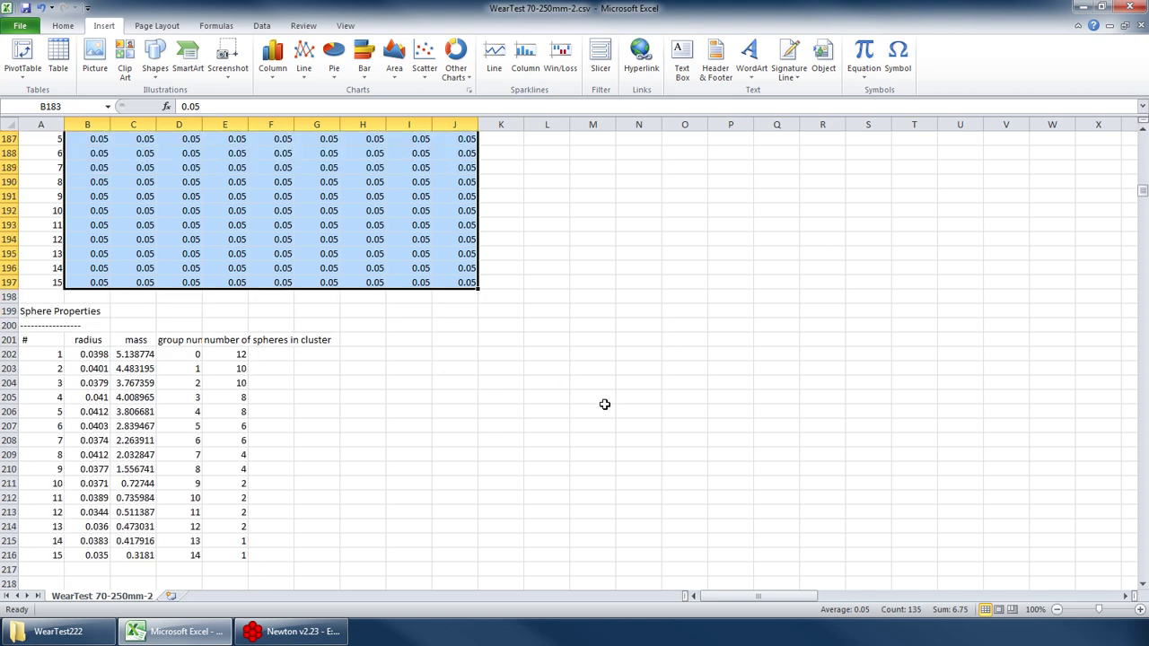
scroll(601, 401, up, 6)
scroll(567, 396, down, 6)
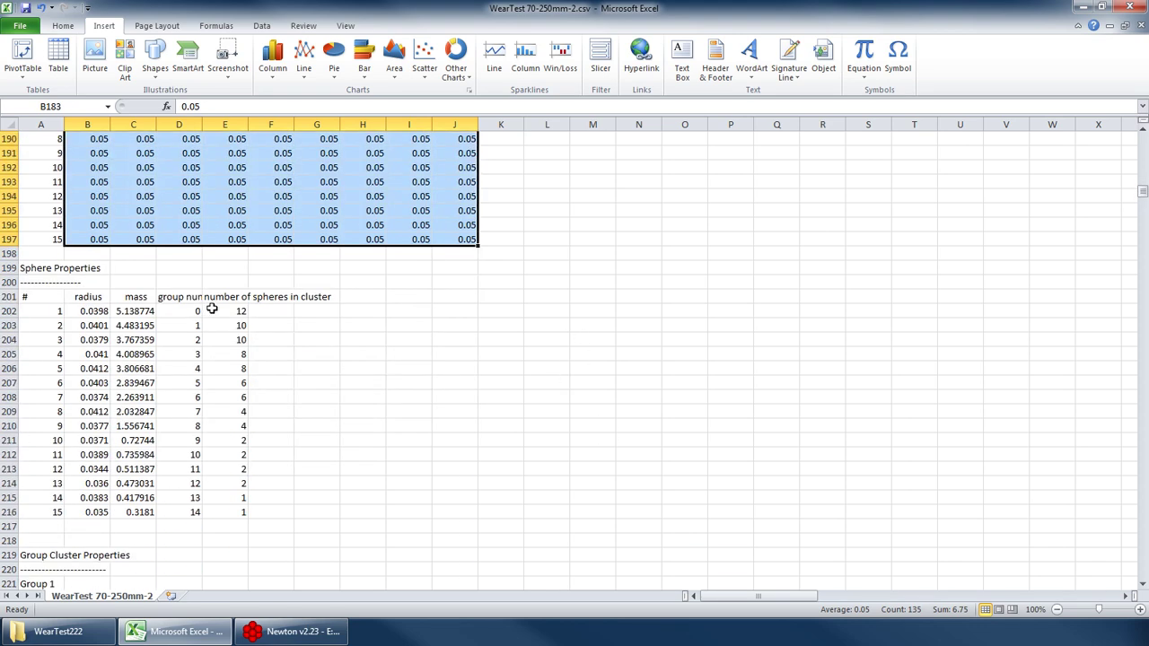
scroll(224, 347, down, 2)
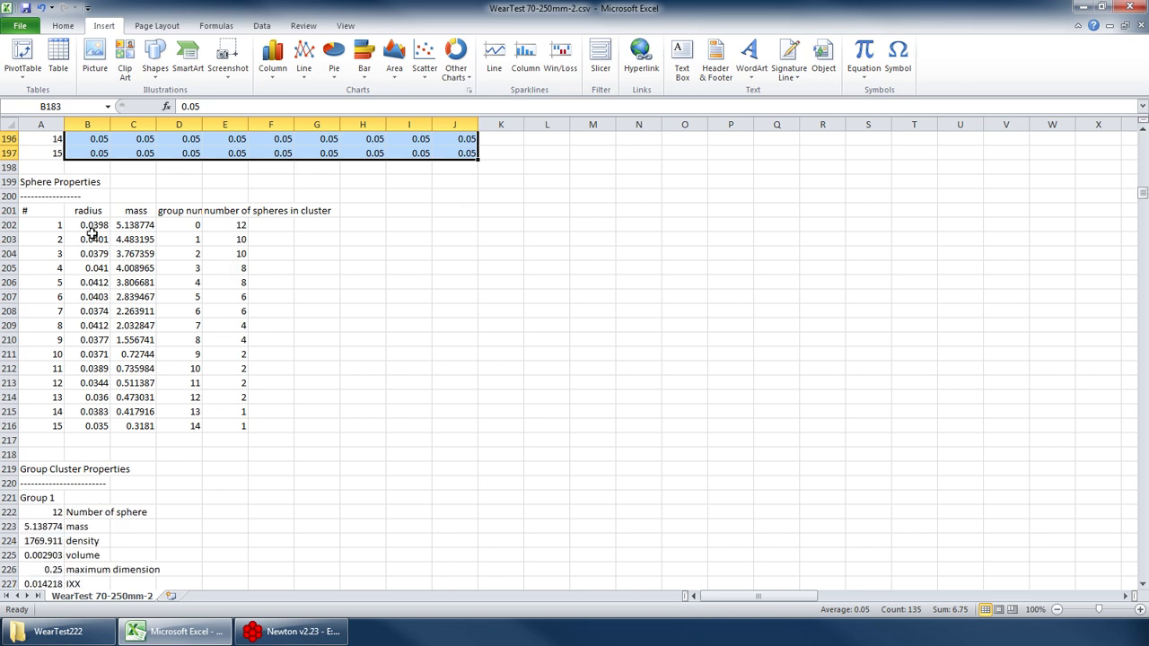
drag(37, 227, 55, 426)
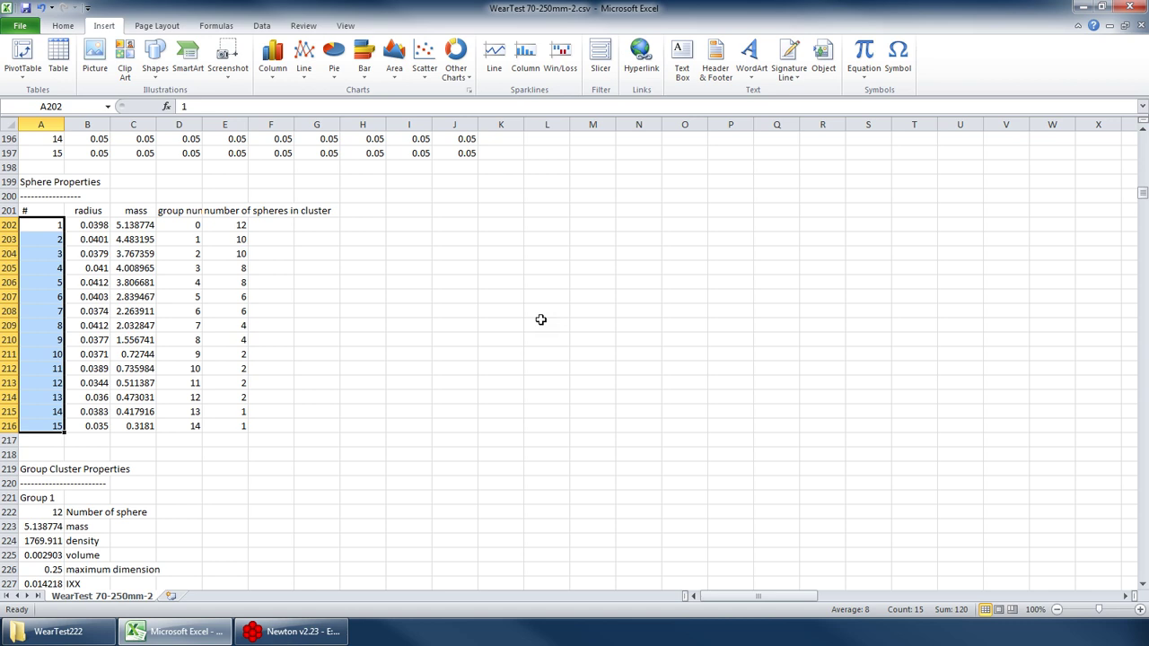
drag(87, 225, 93, 425)
drag(134, 225, 133, 427)
drag(192, 220, 189, 426)
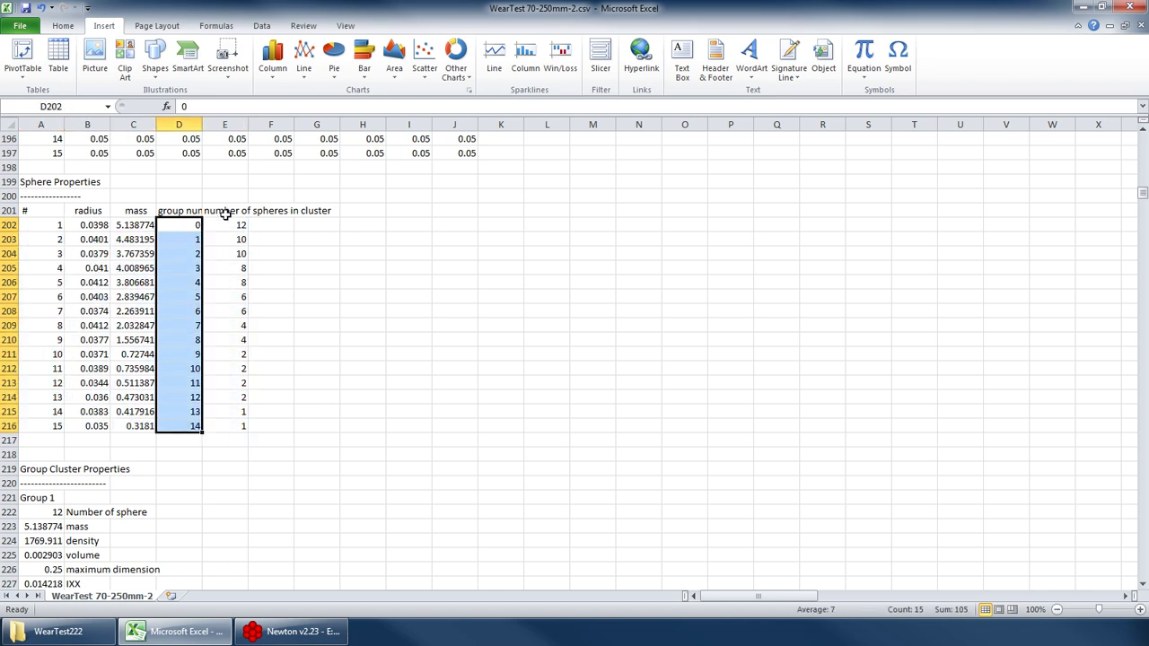
drag(238, 225, 254, 413)
- Check the # and spheres-in-cluster headers and first values, then select A202:E216
click(52, 215)
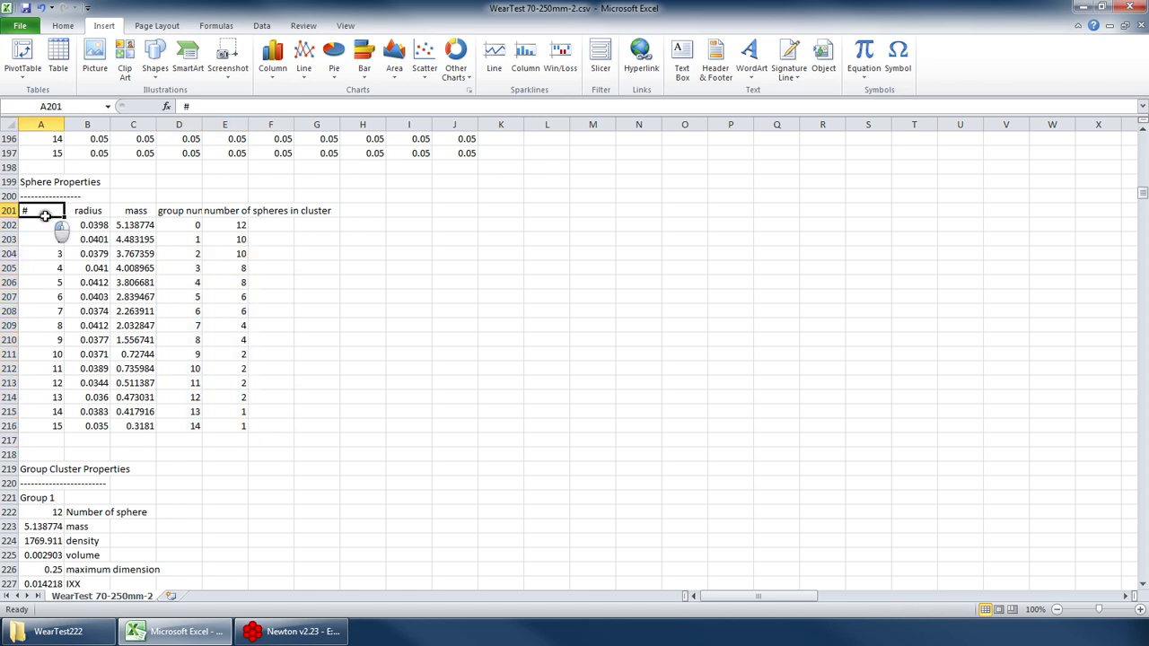
click(235, 212)
click(227, 224)
click(53, 224)
scroll(290, 335, down, 3)
scroll(290, 336, up, 3)
drag(41, 224, 236, 430)
scroll(299, 393, down, 4)
- Select the Group Cluster Properties heading and the Group 1 label in Excel
click(42, 298)
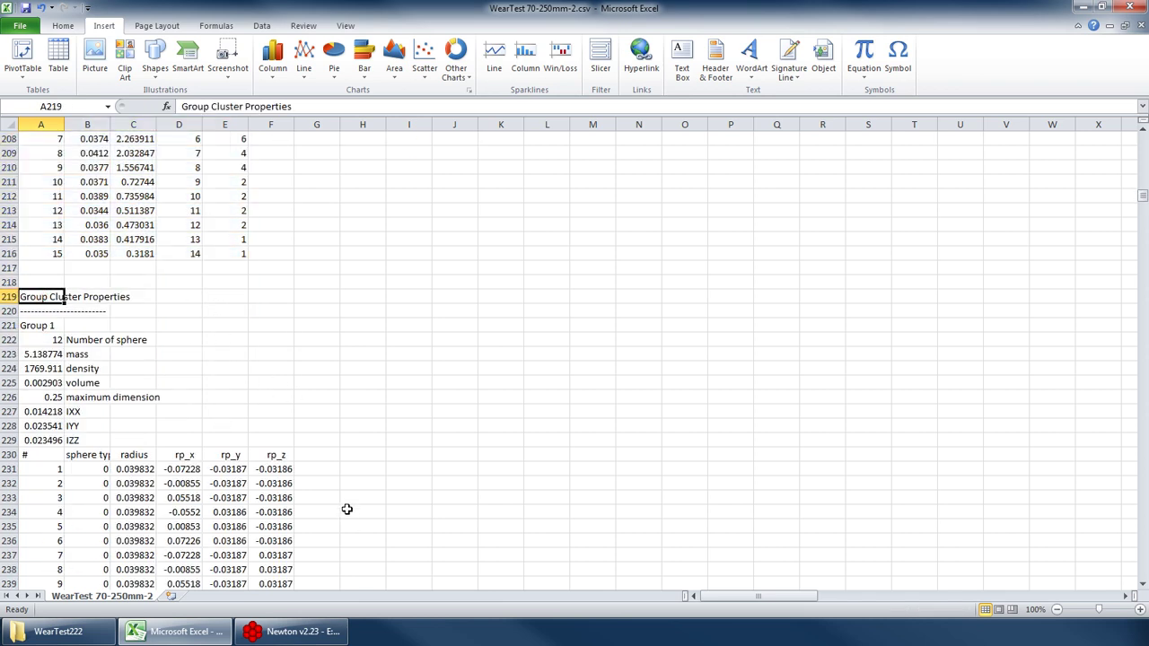
click(117, 325)
scroll(117, 324, down, 4)
scroll(58, 206, up, 1)
click(37, 195)
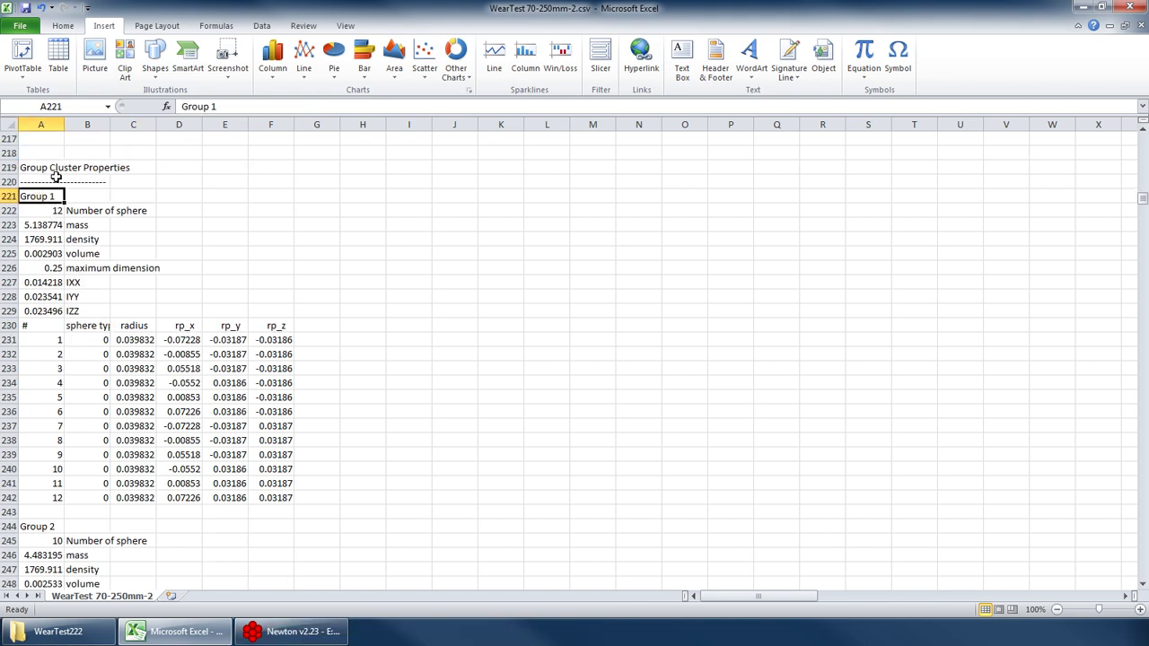
- In Newton's cluster group list, select 12 - 3x2x2sx15 and step through the groups
click(297, 631)
click(630, 98)
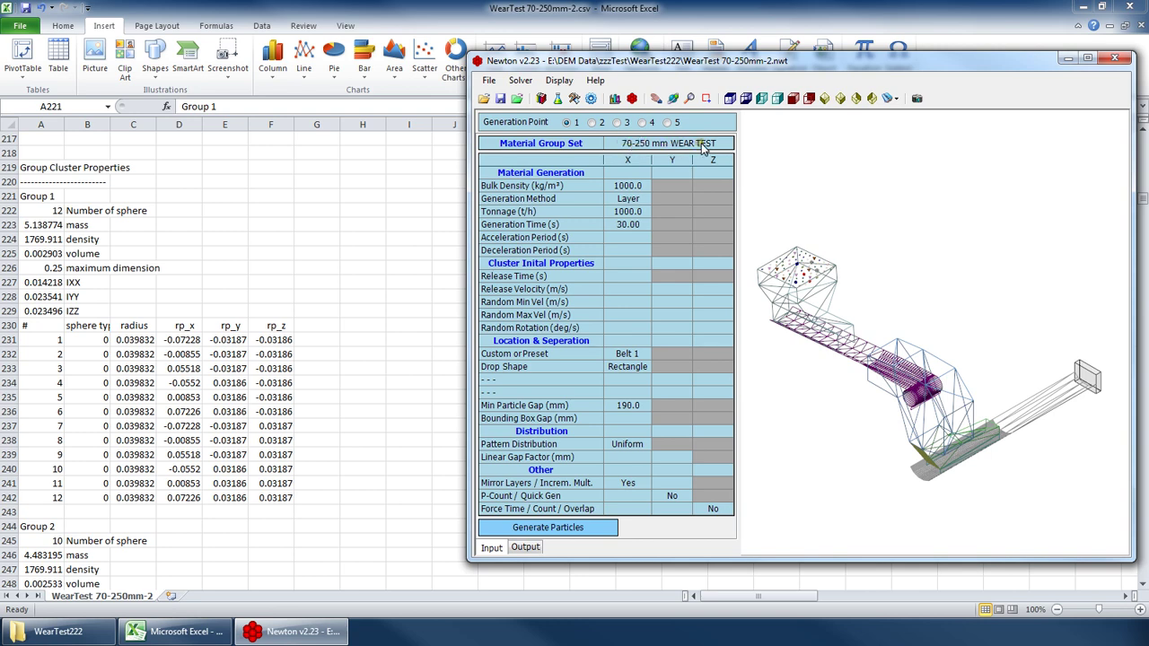
click(615, 99)
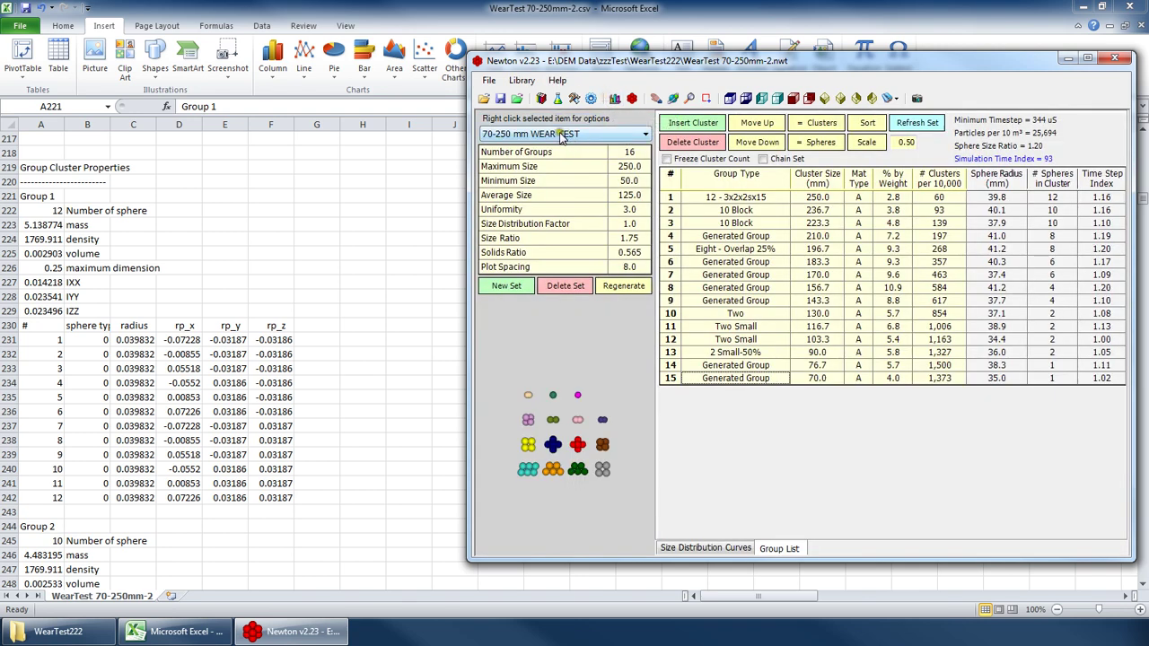
click(738, 200)
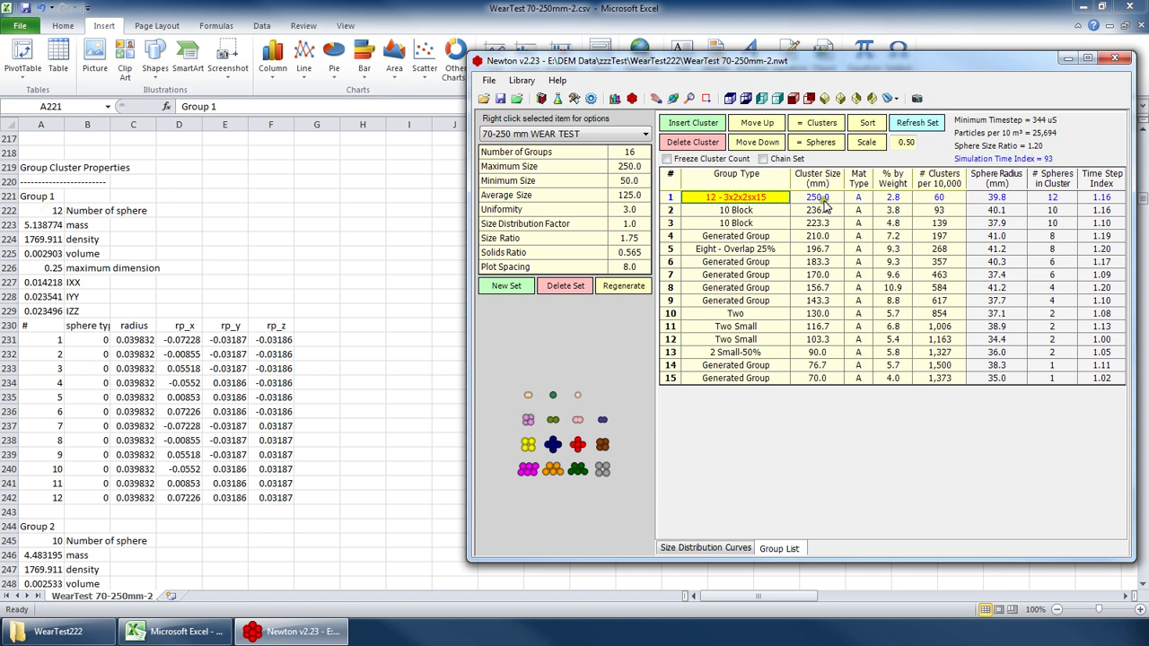
key(Down)
key(Down)
key(Down)
key(Down)
key(Down)
key(Down)
key(Down)
key(Down)
key(Down)
key(Down)
key(Down)
key(Down)
key(Down)
key(Down)
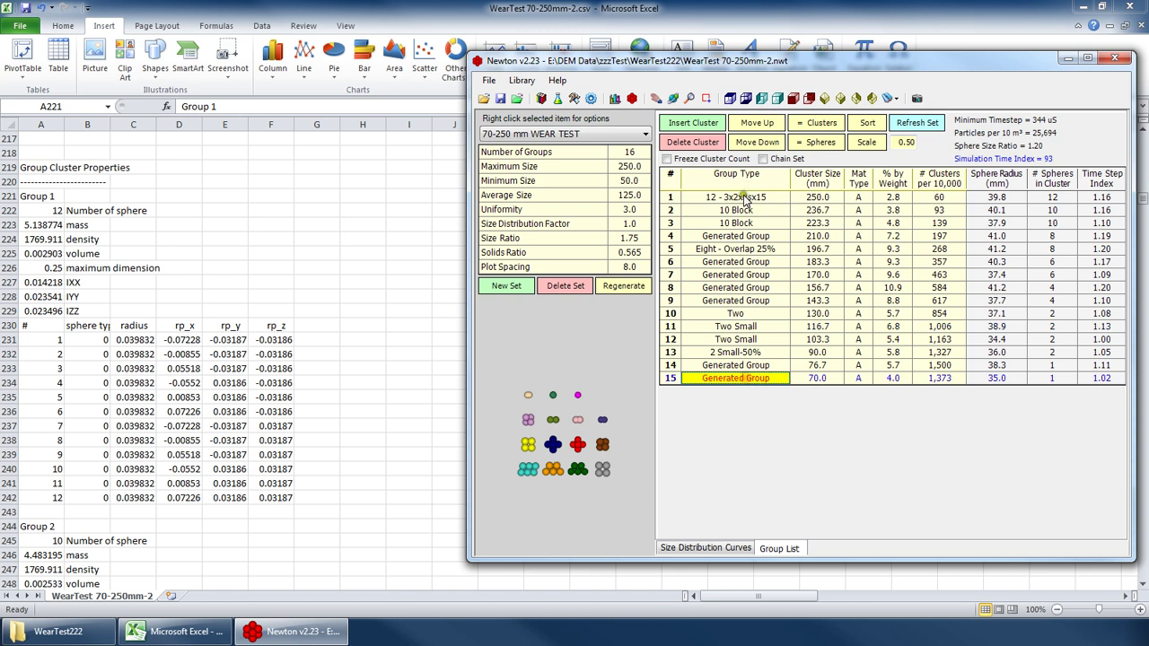
click(743, 199)
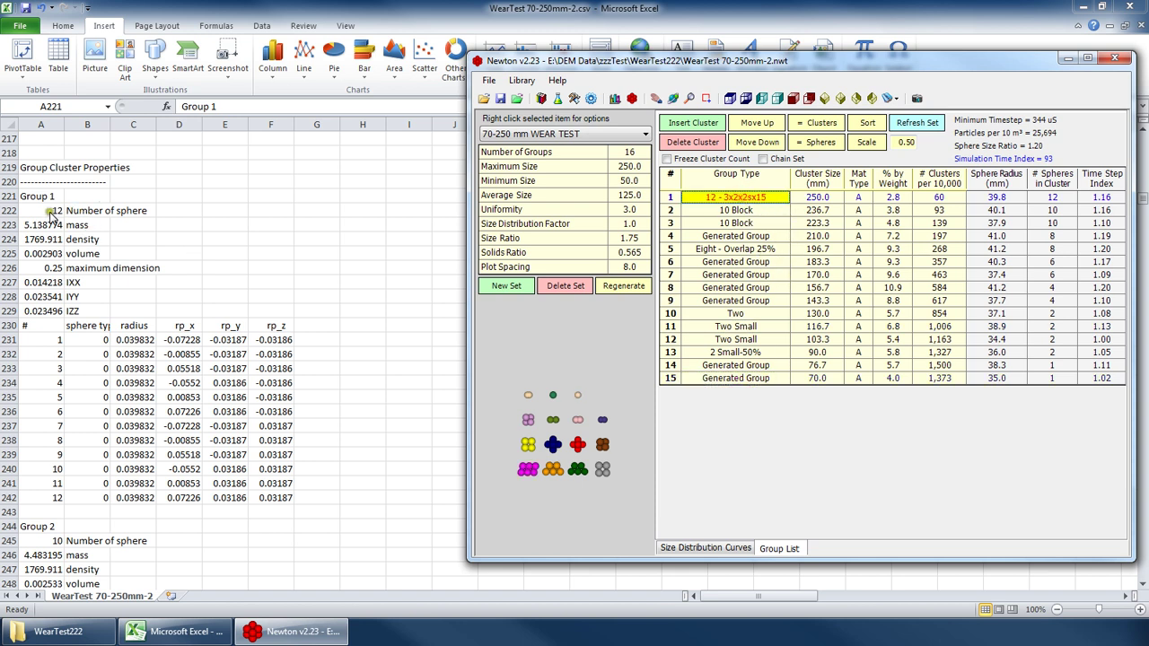
- Compare Group 1's maximum dimension 0.25 with Newton's 250.0 cluster size
click(38, 260)
click(40, 268)
click(287, 635)
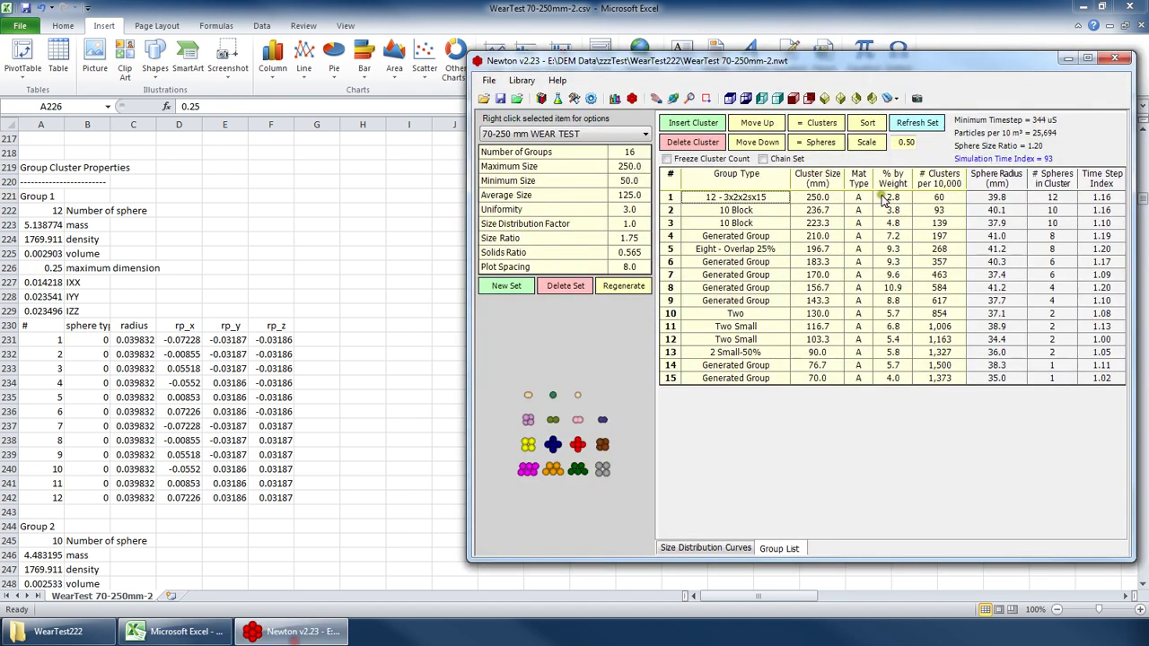
click(826, 199)
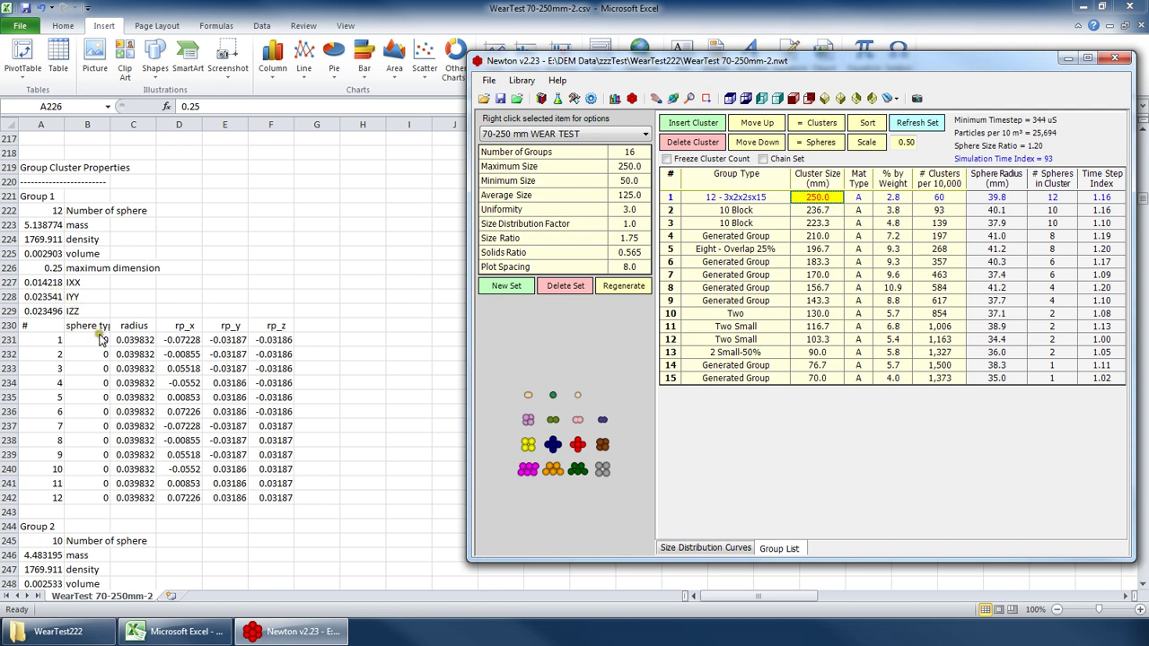
key(alt+Tab)
- Select Group 1's sphere position table and compare it with the 12 - 3x2x2sx15 group
scroll(88, 250, down, 3)
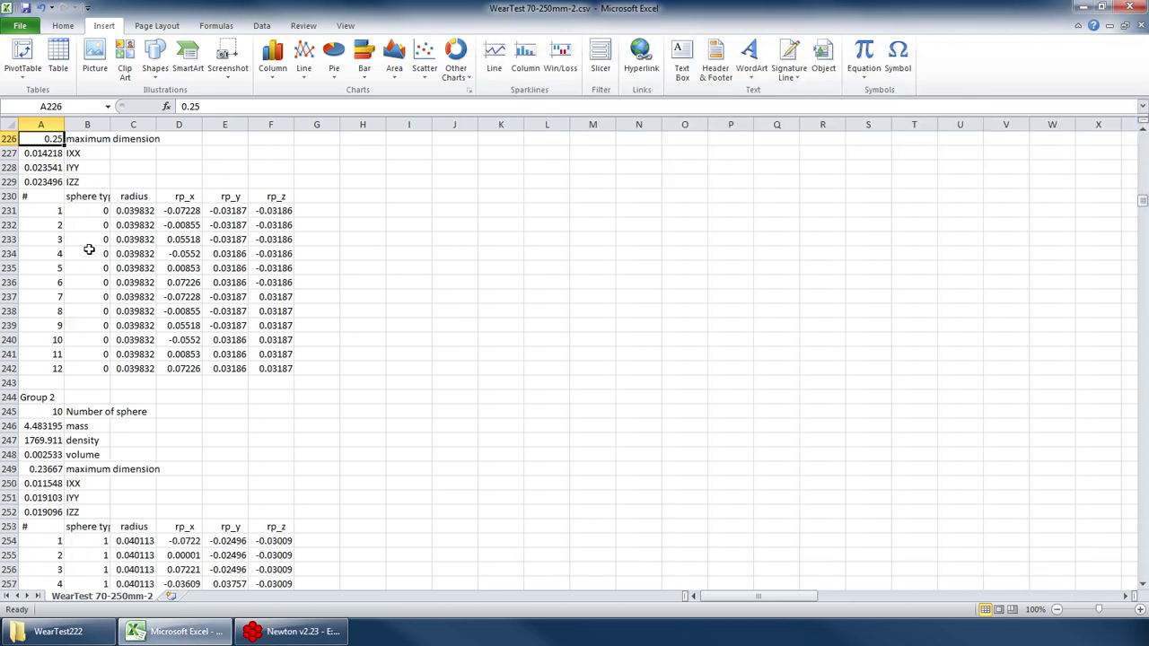
click(48, 197)
drag(31, 200, 278, 369)
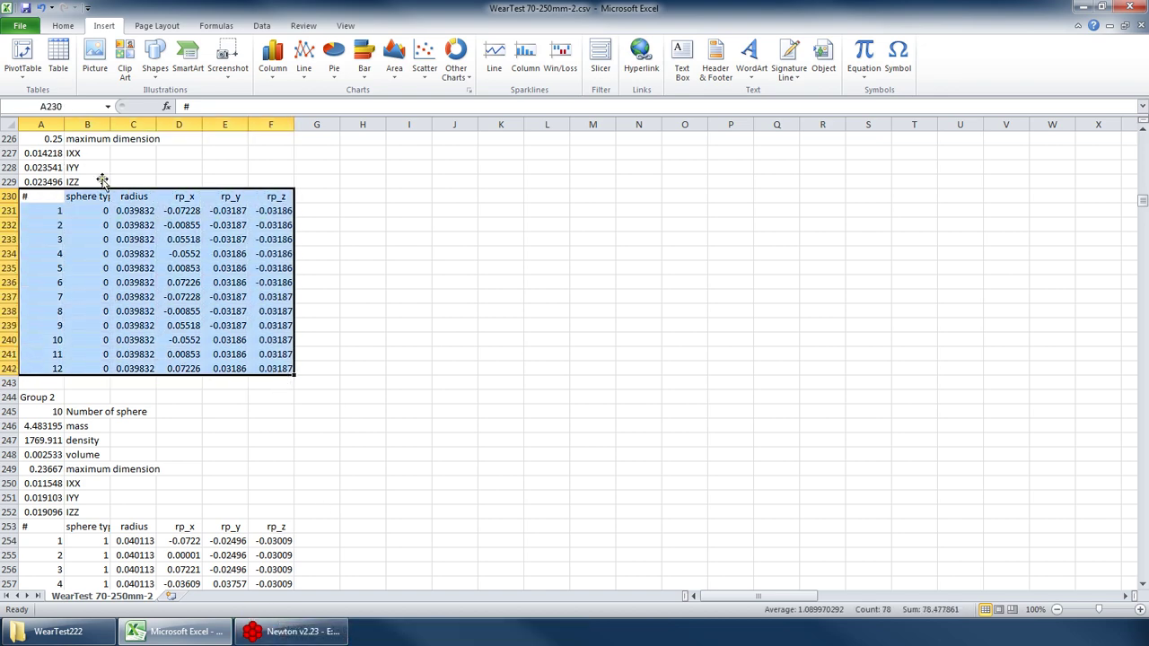
click(76, 223)
click(289, 631)
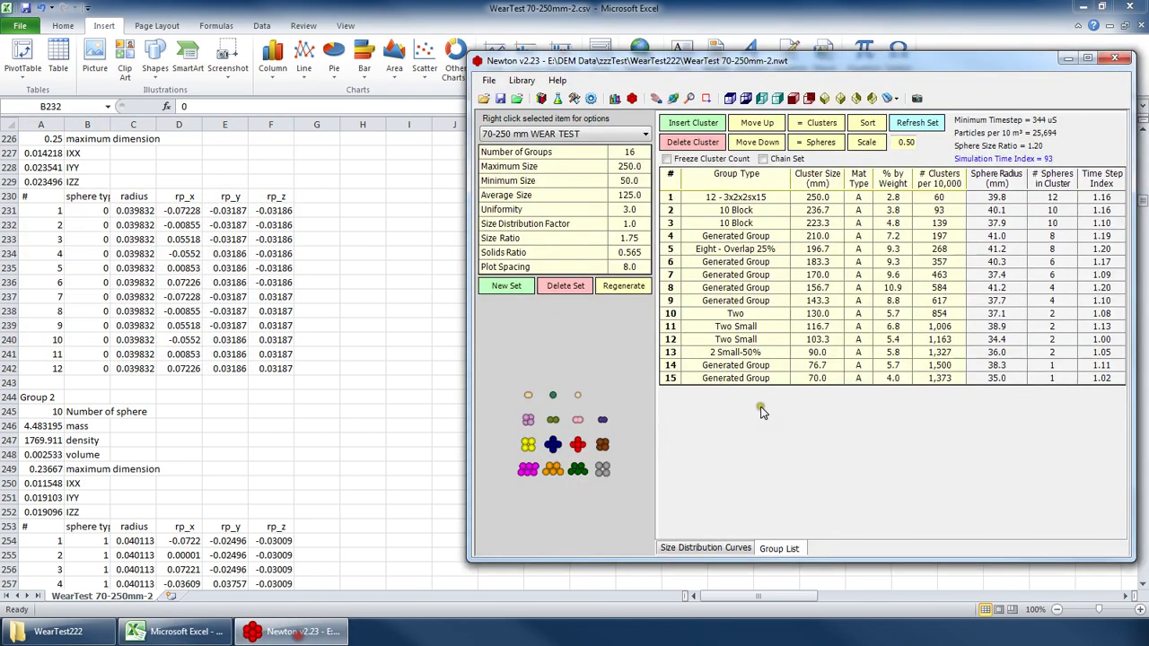
click(741, 198)
click(299, 312)
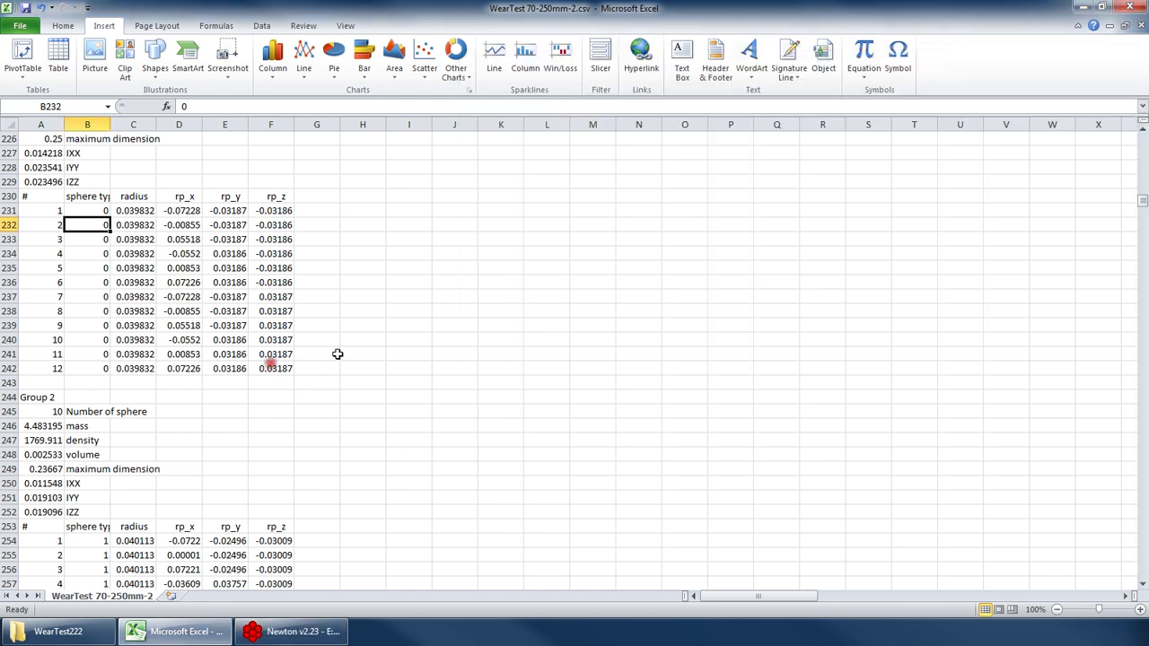
drag(225, 310, 225, 296)
scroll(224, 296, up, 1)
- Open the 12-sphere cluster in Newton's cluster editor after browsing the cluster shape list
click(295, 632)
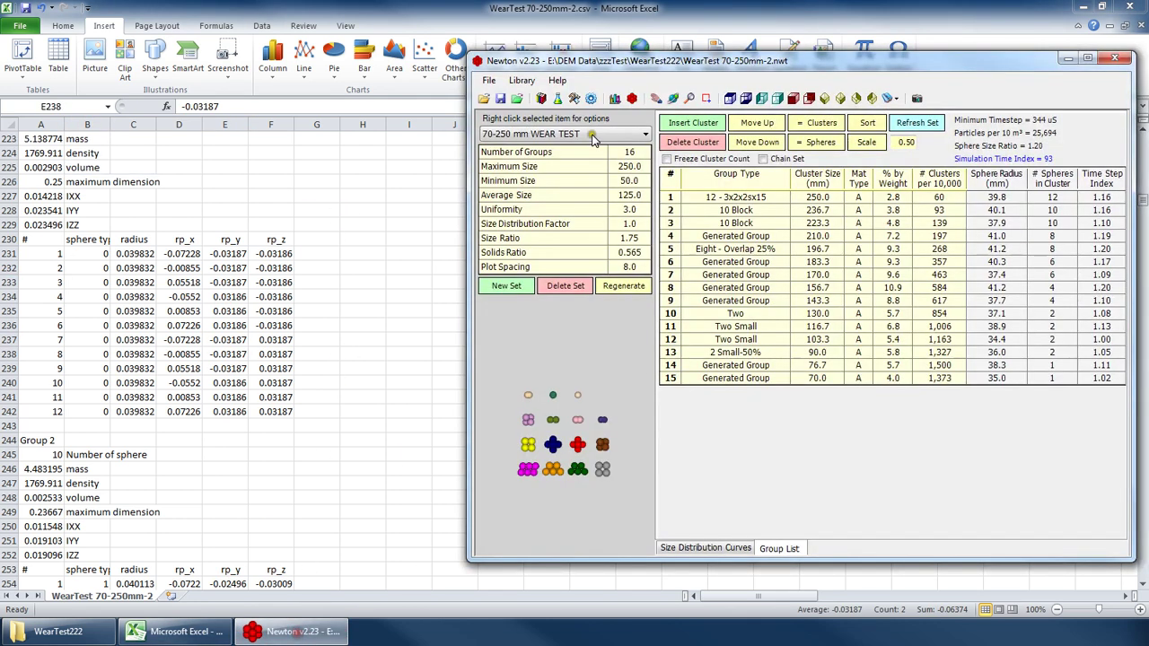
click(632, 99)
click(566, 137)
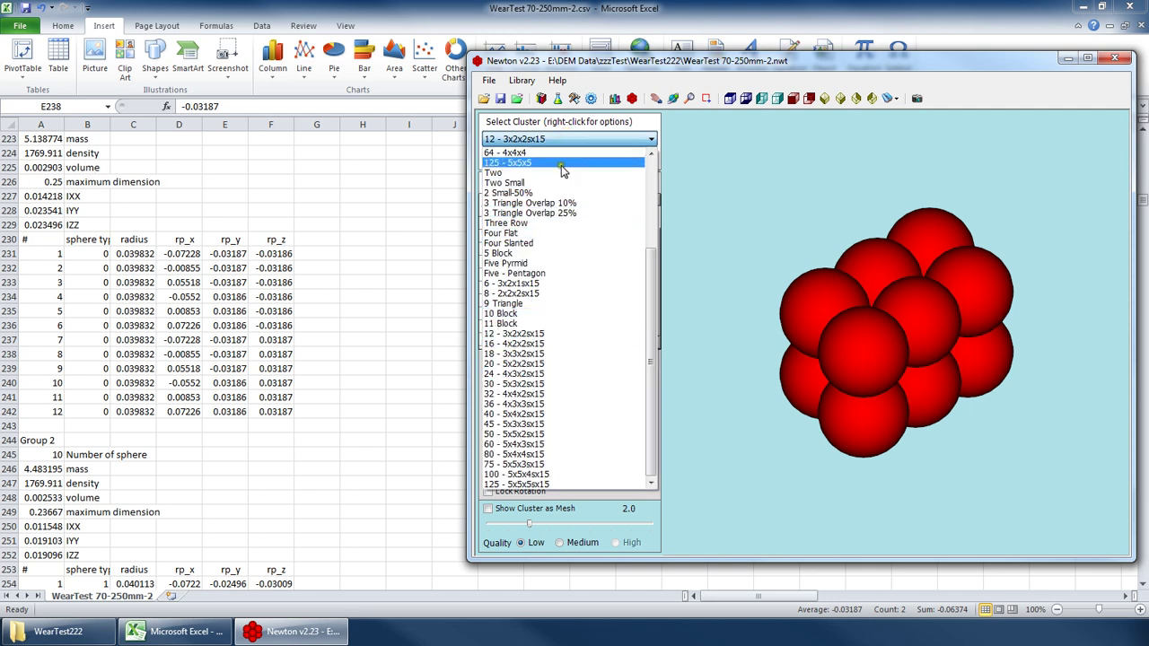
click(614, 97)
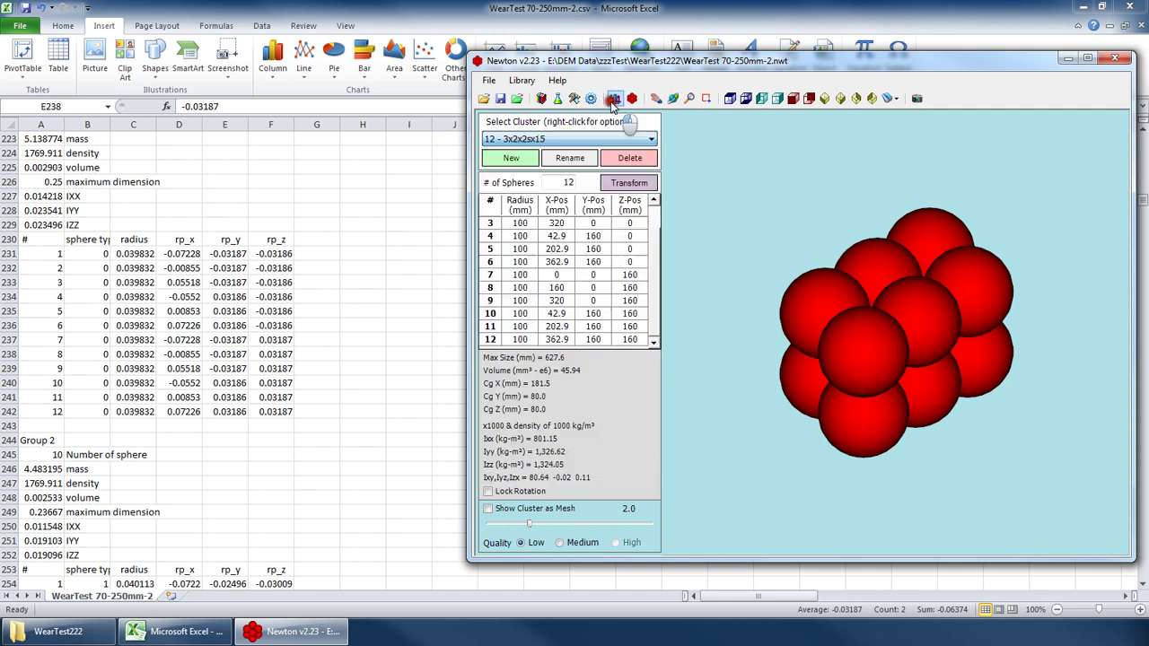
click(614, 98)
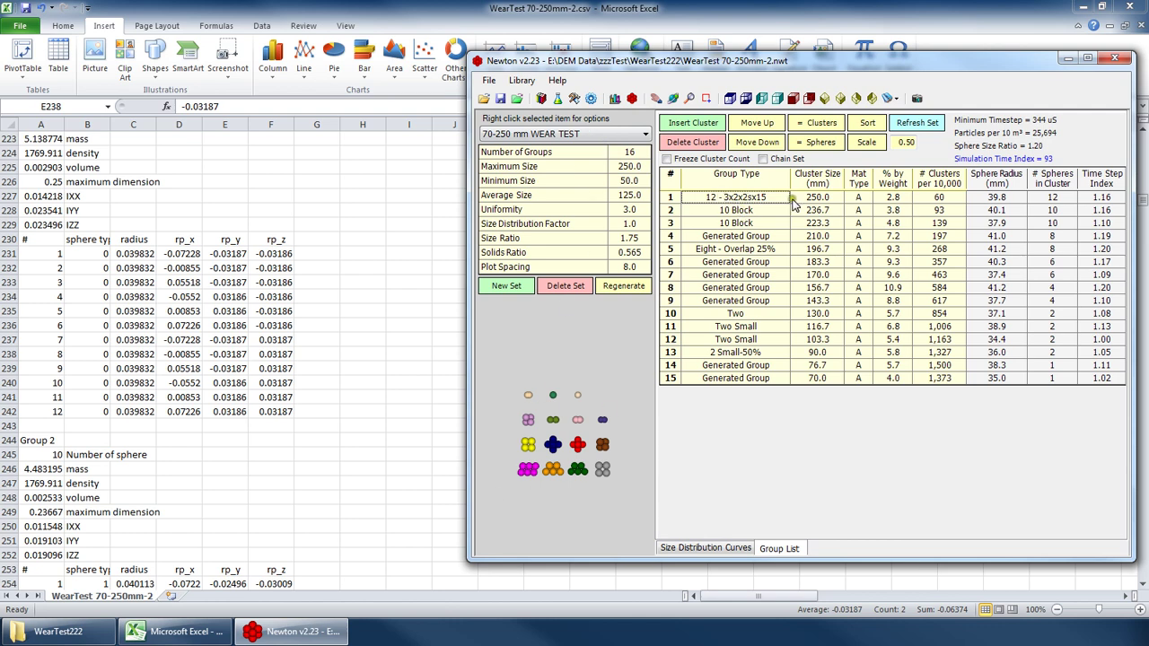
click(633, 98)
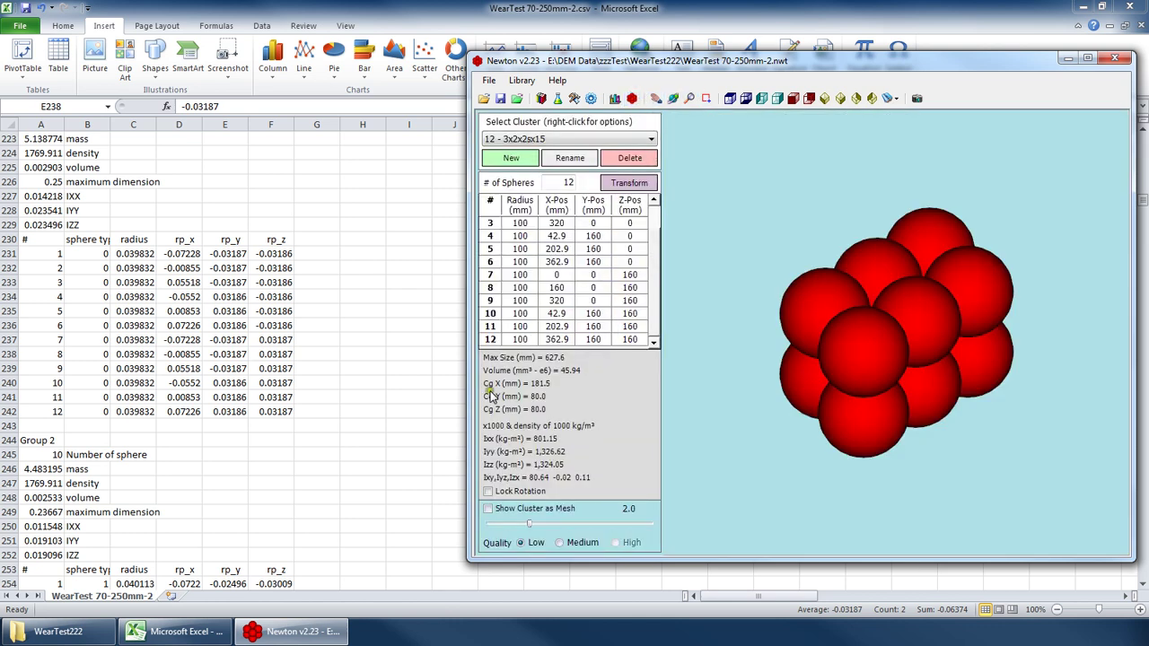
- Select the whole Group 1 block in Excel and return to Newton
key(alt+Tab)
scroll(115, 193, up, 2)
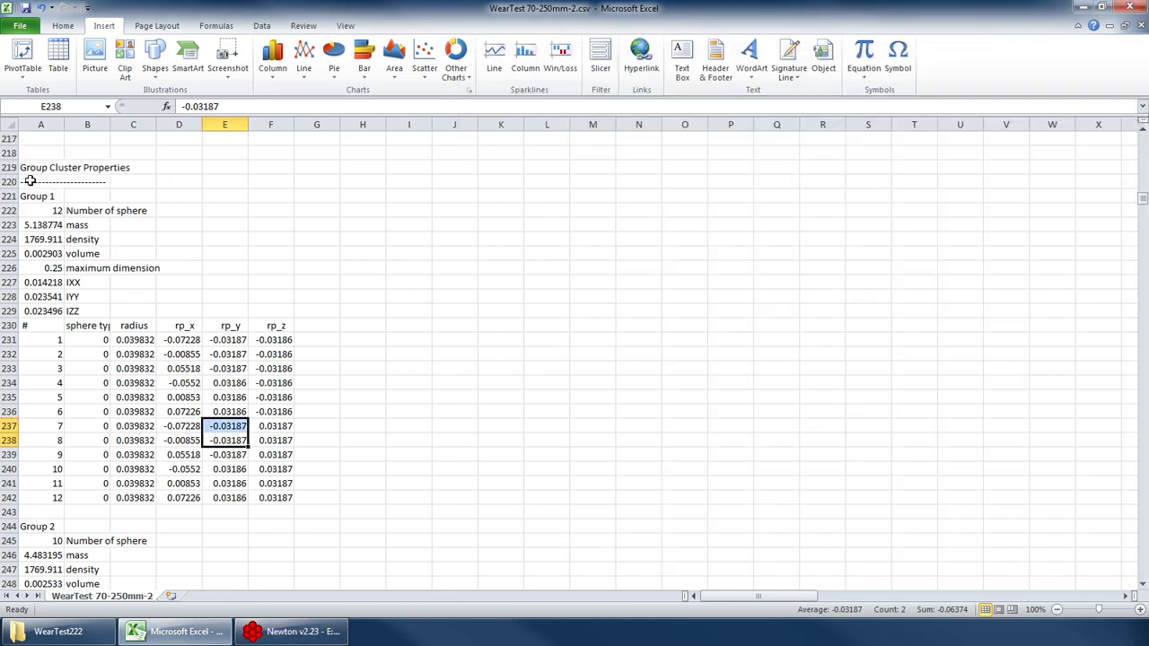
drag(31, 182, 279, 499)
click(296, 631)
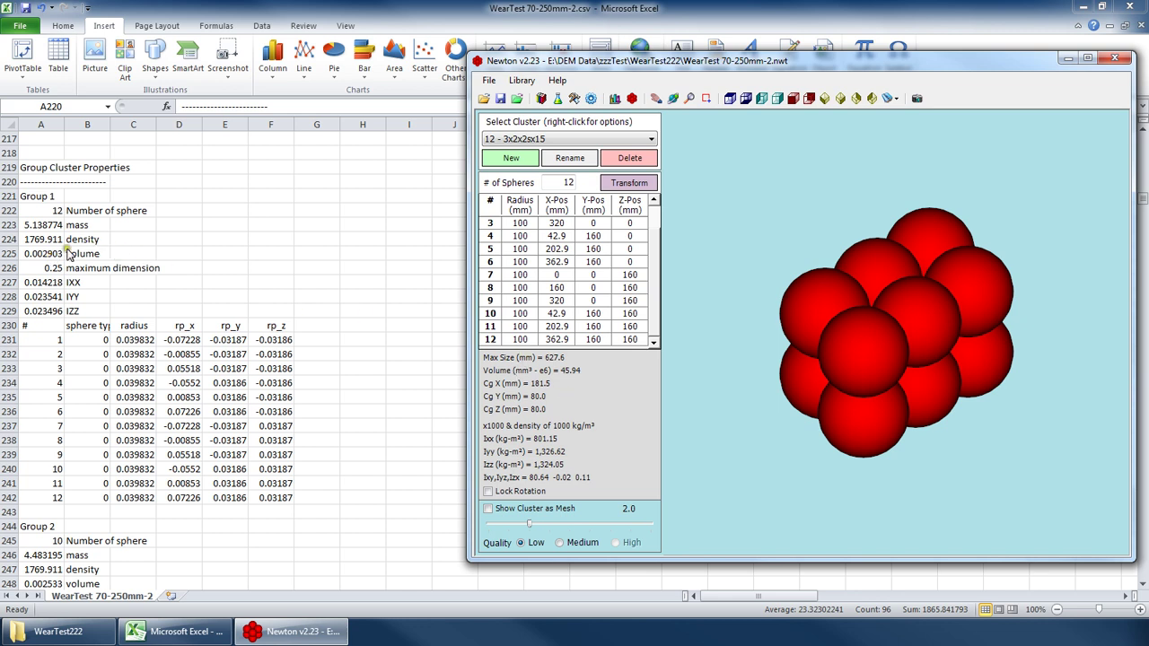
- Highlight spheres 3, 4, 6, 9 and 10 in the cluster editor's sphere list
double_click(514, 223)
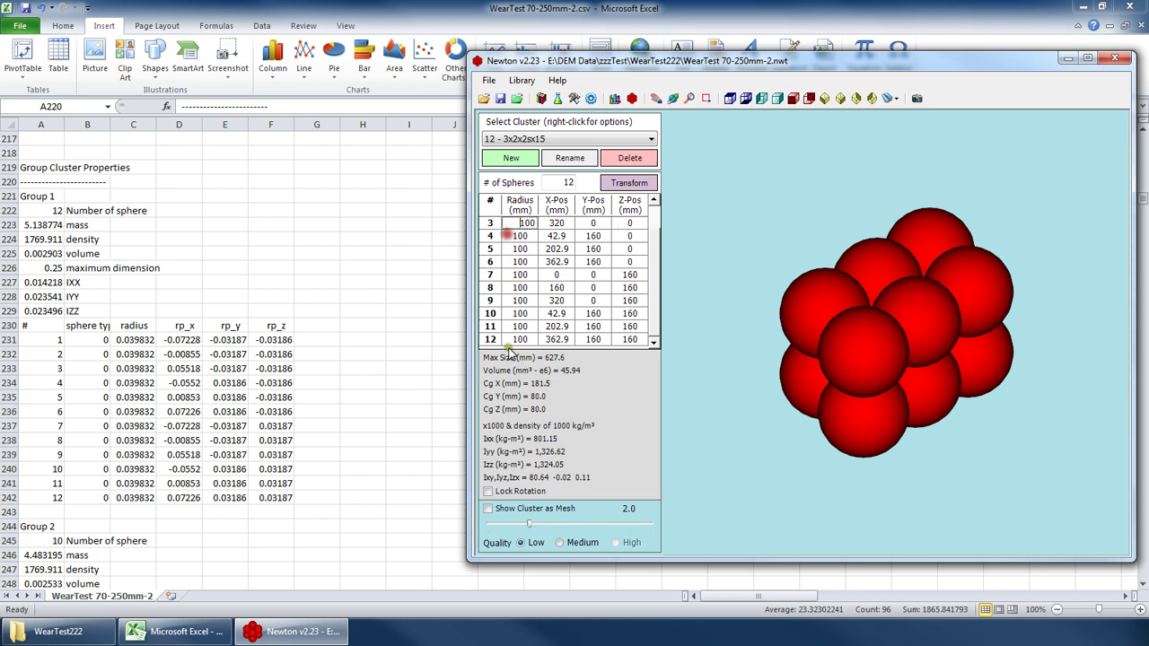
click(520, 249)
click(519, 262)
click(520, 313)
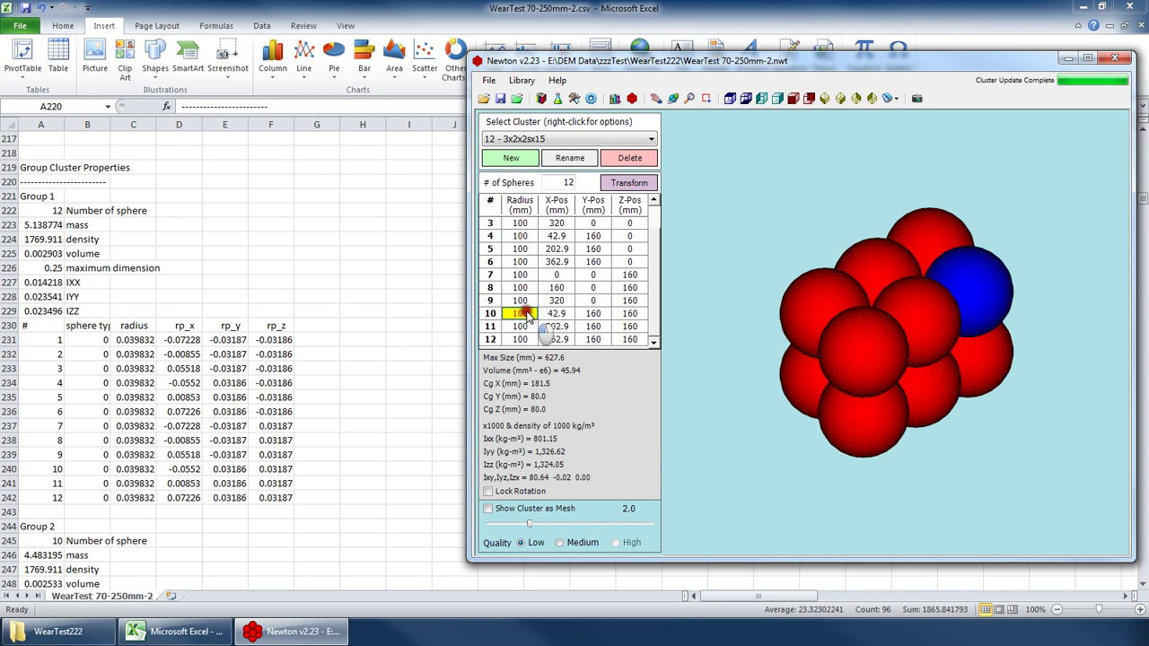
click(519, 224)
click(521, 236)
click(521, 262)
click(520, 300)
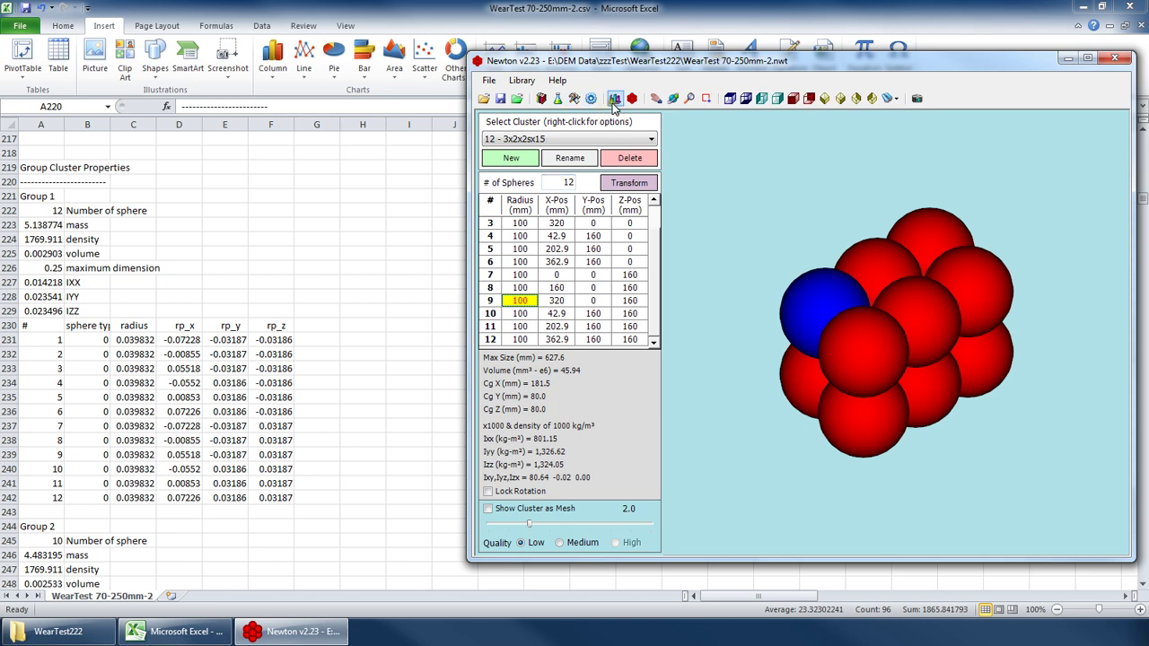
- Check group 1's 250.0 cluster size in the Group List, reopen the editor, return to Excel
click(614, 97)
click(741, 198)
click(741, 199)
click(815, 198)
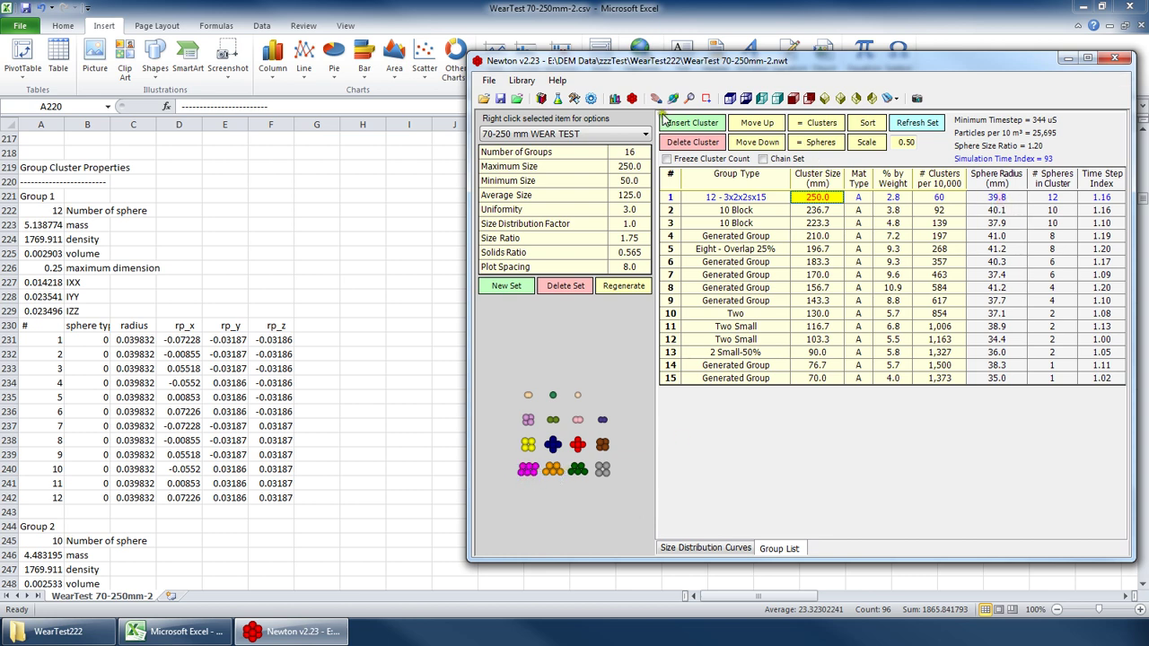
click(632, 99)
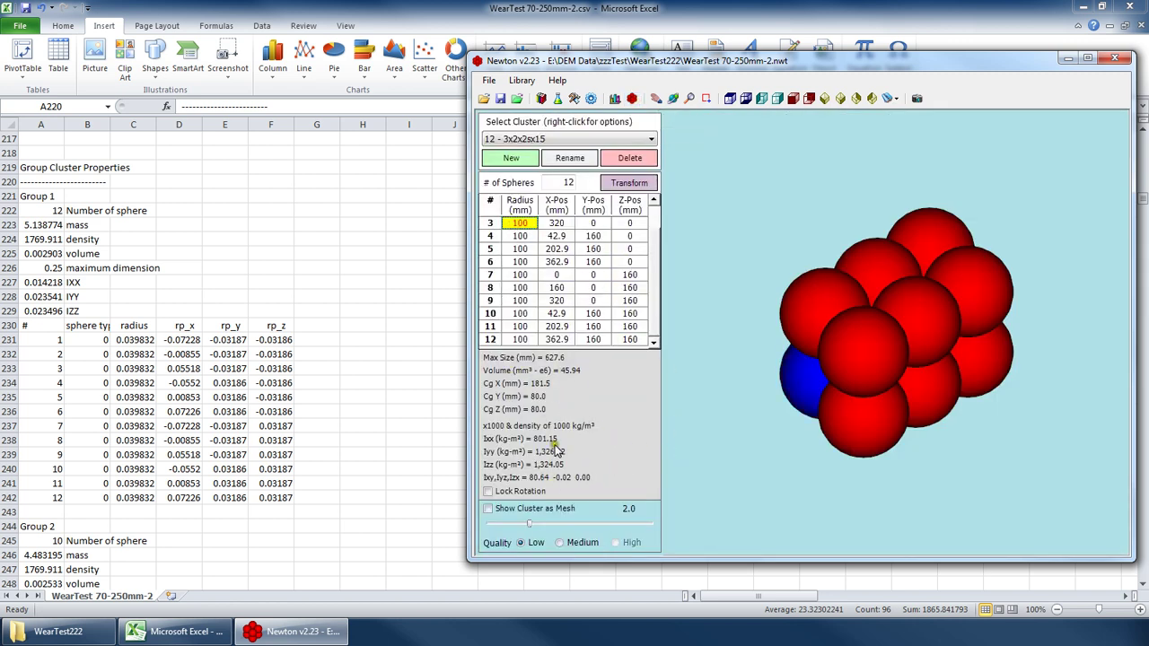
key(alt+Tab)
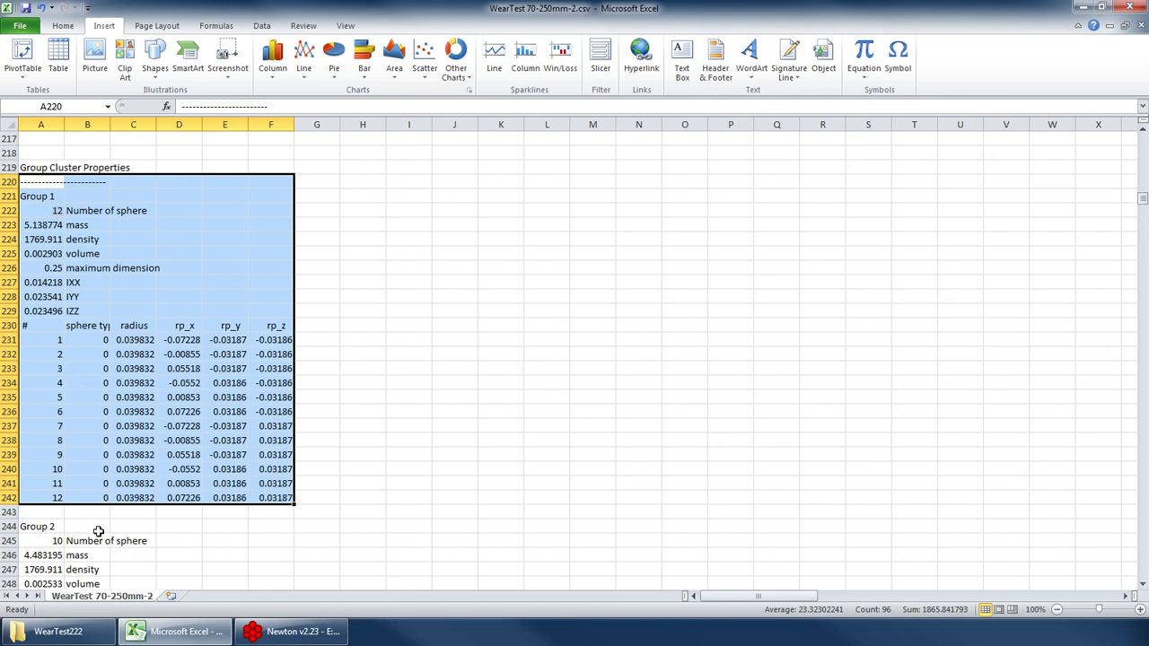
- Scroll the sheet down past the Group 2 cluster data
key(alt+Tab)
key(alt+Tab)
scroll(263, 490, down, 6)
click(55, 268)
scroll(153, 287, down, 20)
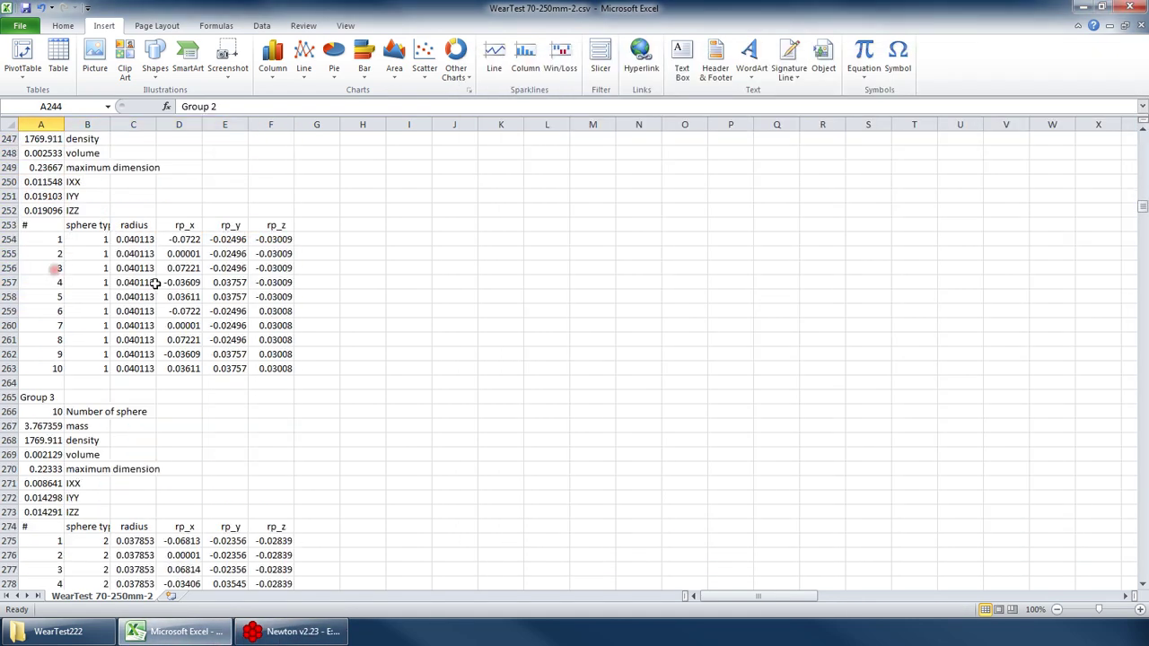
scroll(178, 285, down, 20)
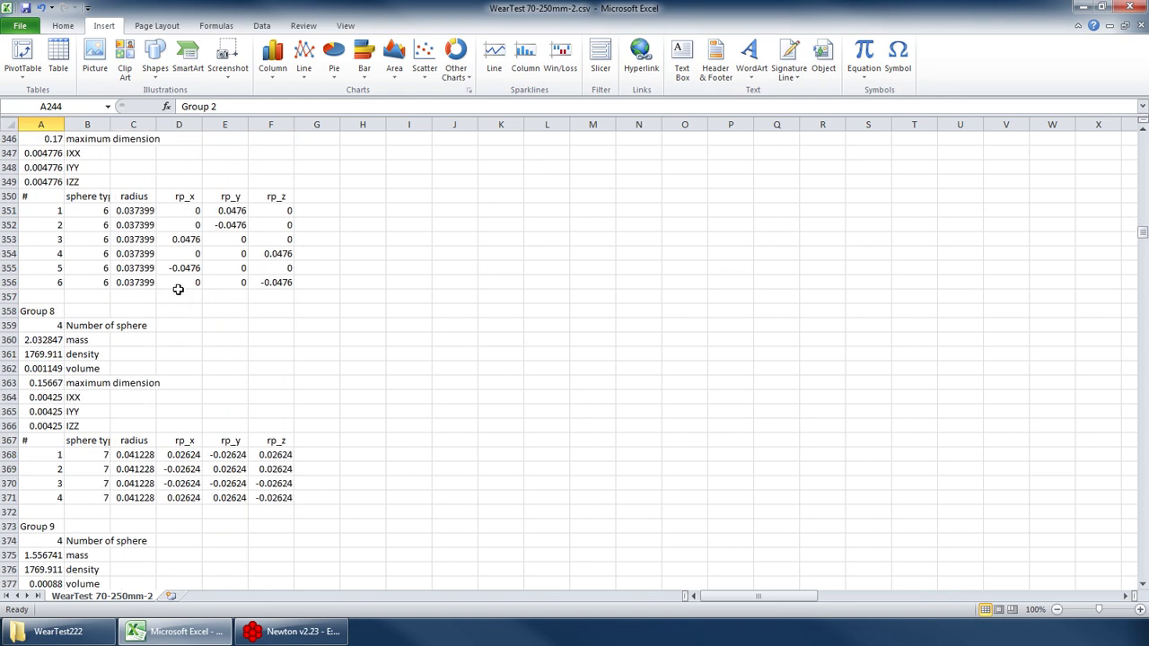
scroll(181, 297, down, 9)
- Select group 15 in Newton's cluster group list, then return to Excel
click(261, 629)
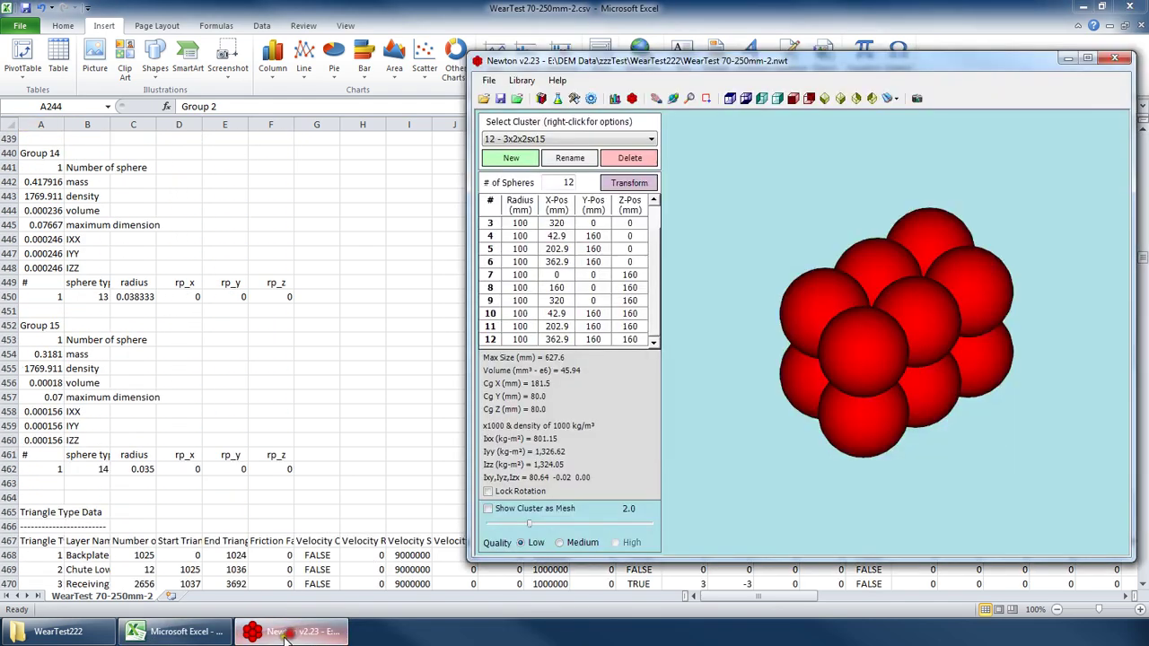
click(615, 99)
click(745, 378)
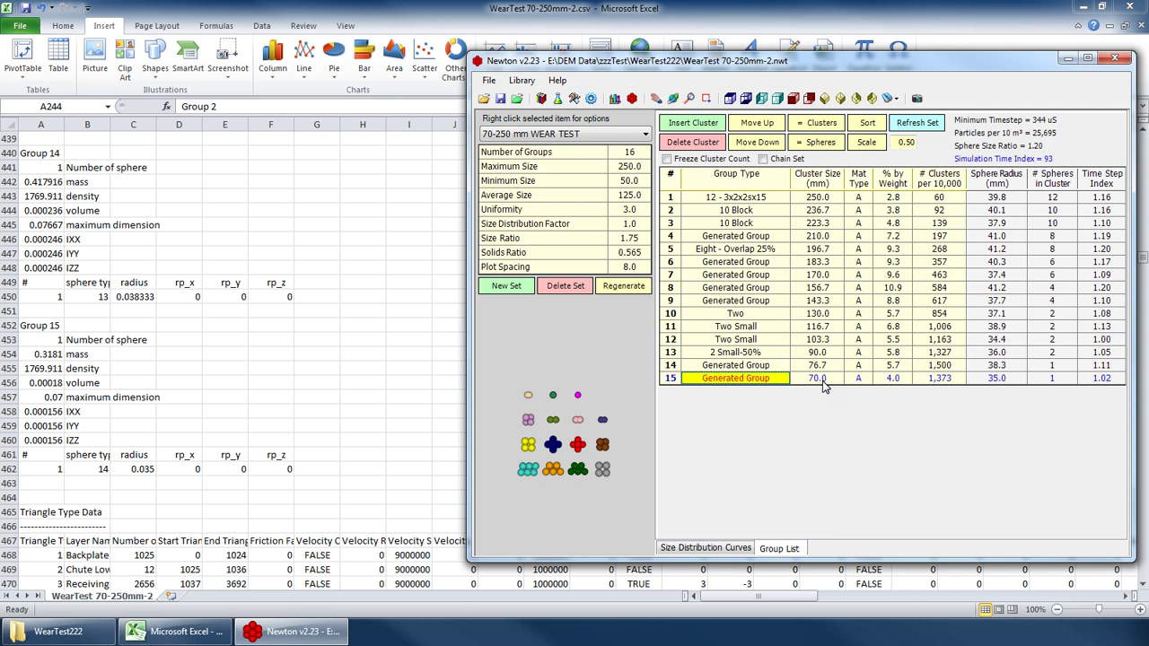
key(alt+Tab)
- Check Group 15's sphere count, 0.07 maximum dimension and sphere row, then scroll down
click(40, 339)
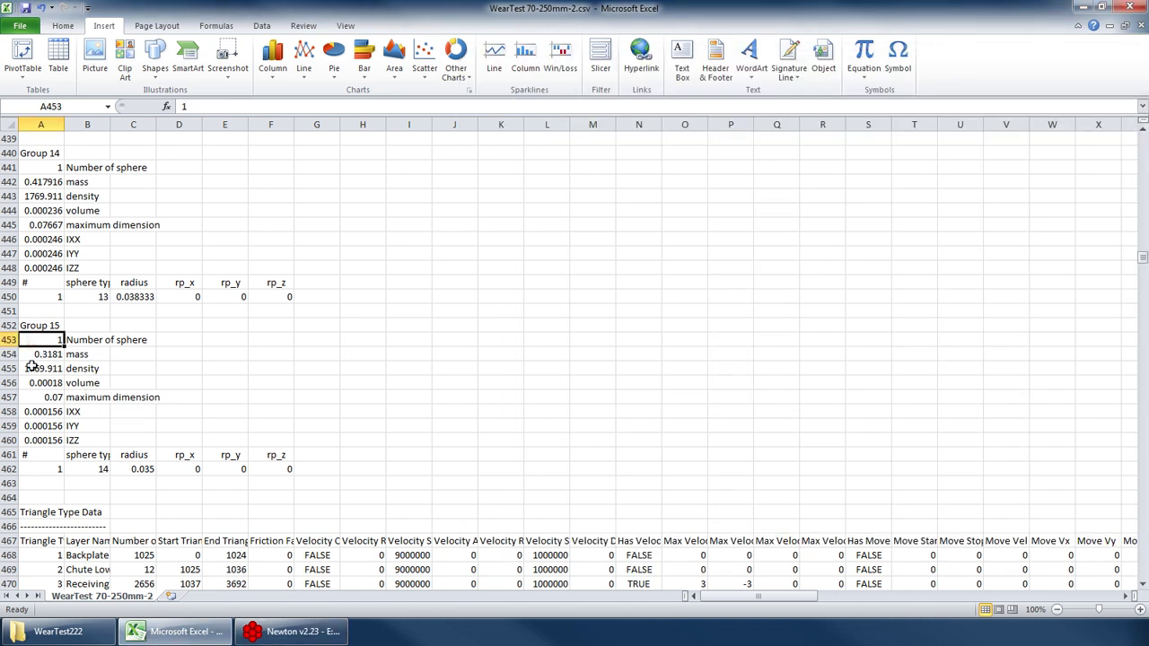
click(47, 399)
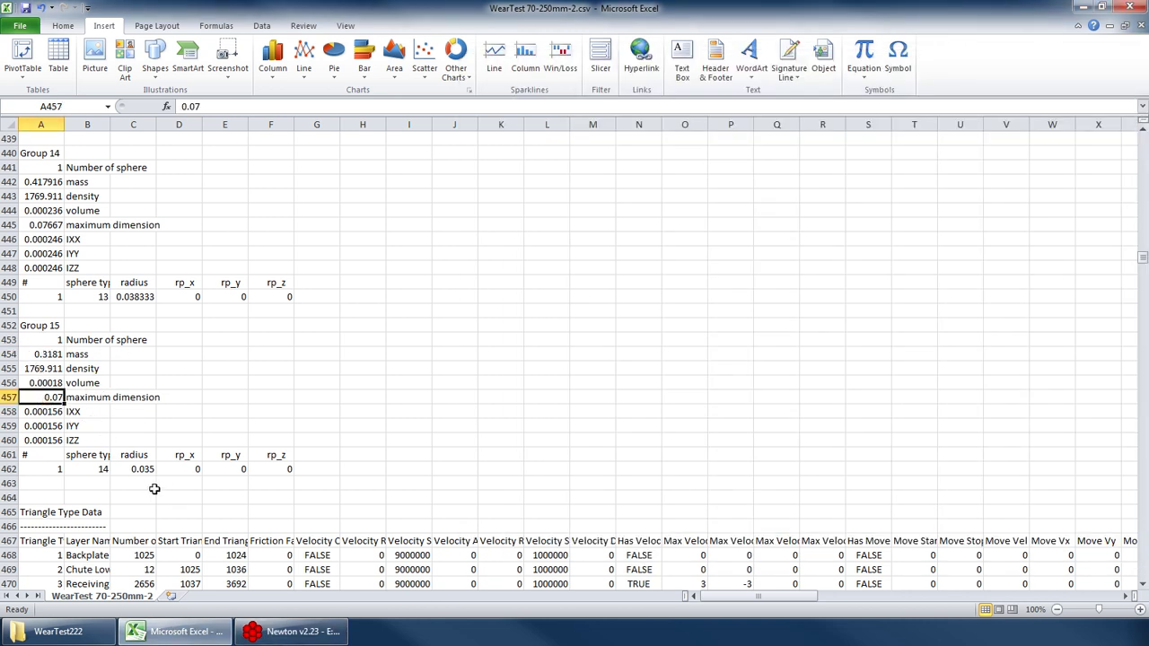
drag(41, 466, 272, 469)
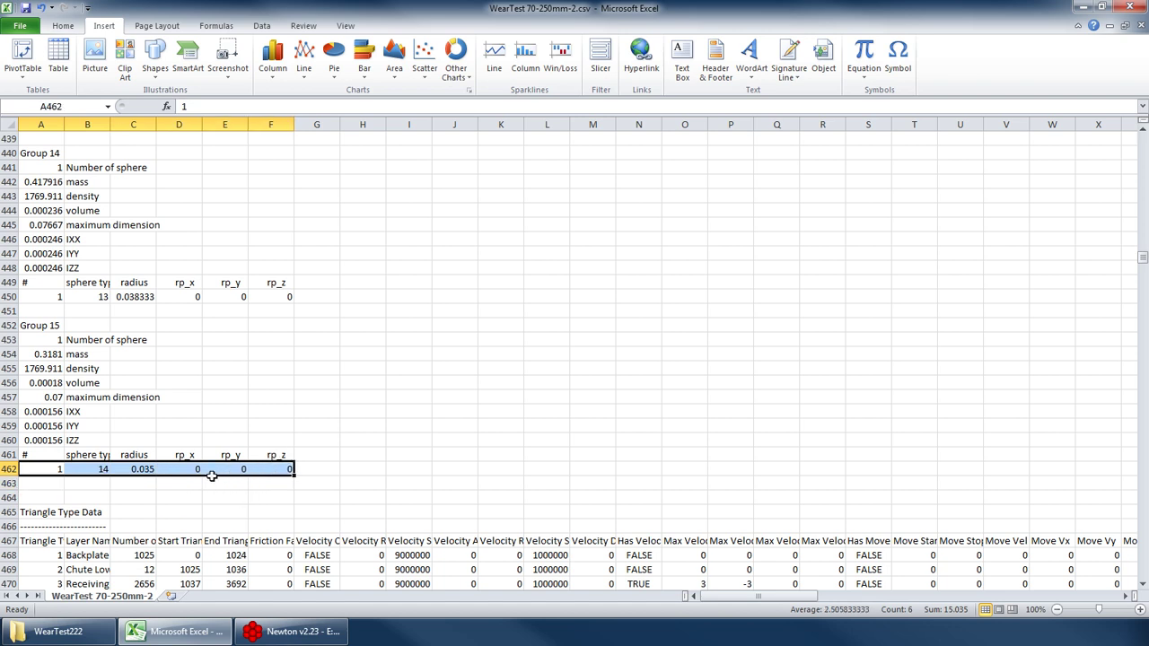
drag(48, 328, 294, 472)
click(434, 420)
scroll(518, 401, down, 3)
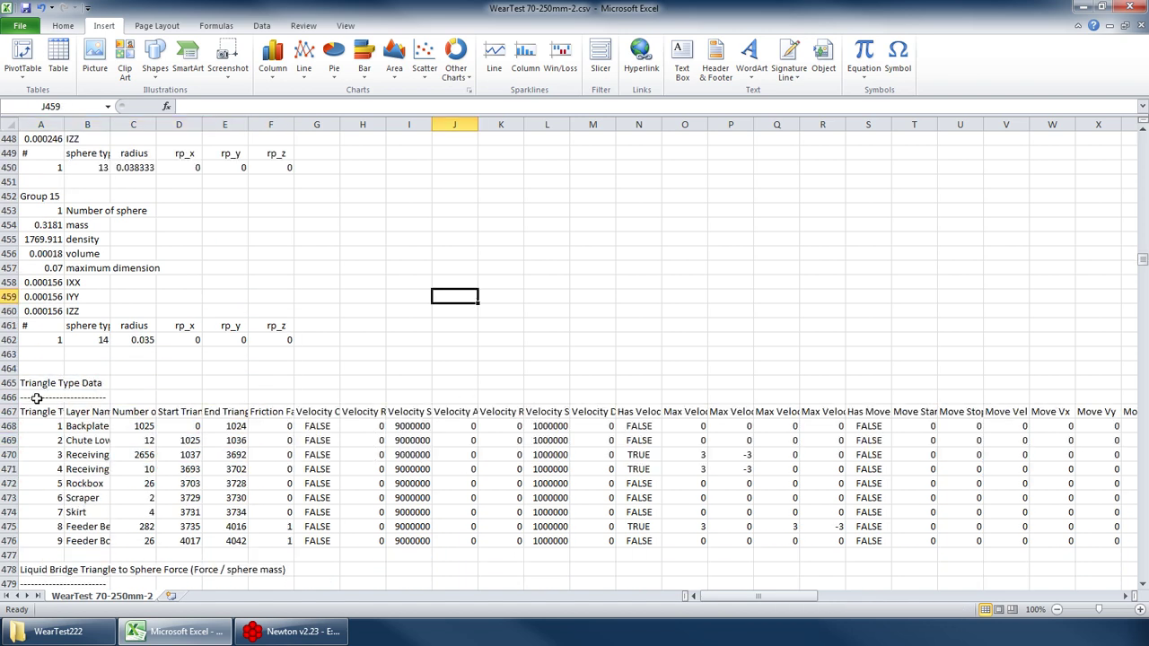
click(25, 387)
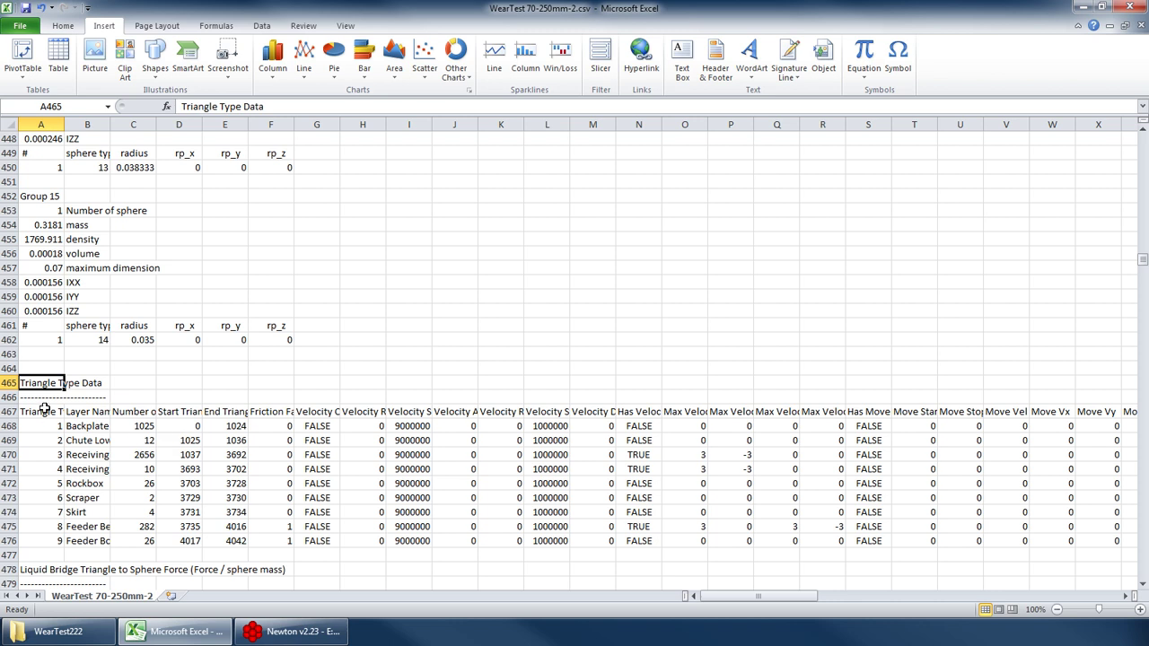
drag(44, 409, 20, 544)
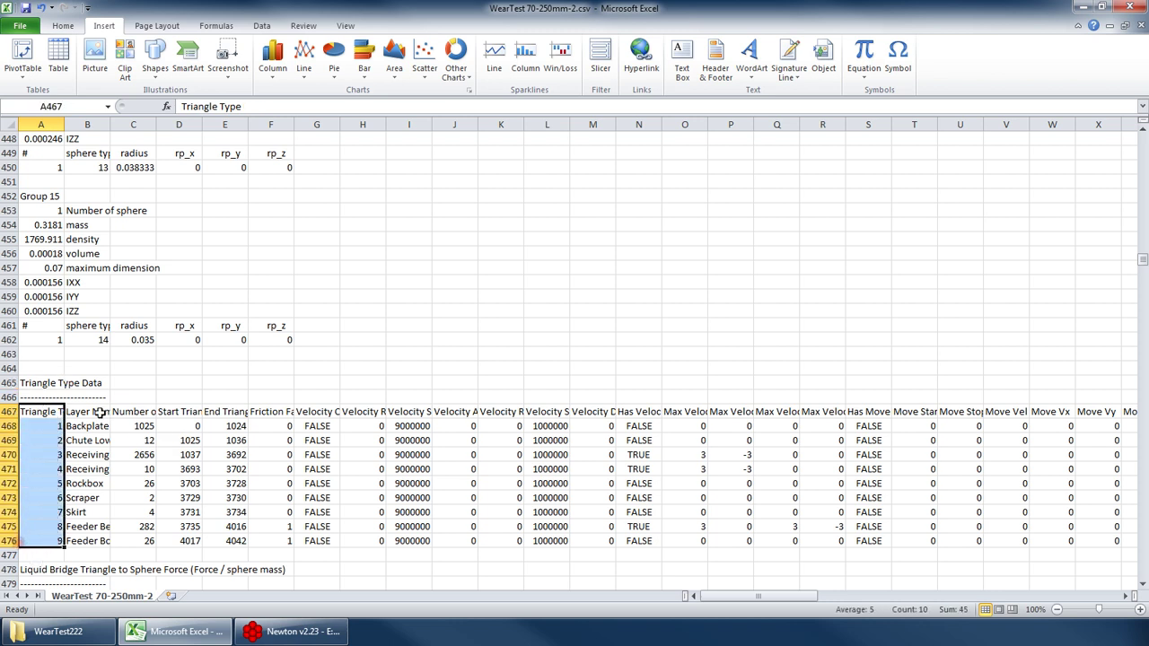
drag(86, 426, 90, 542)
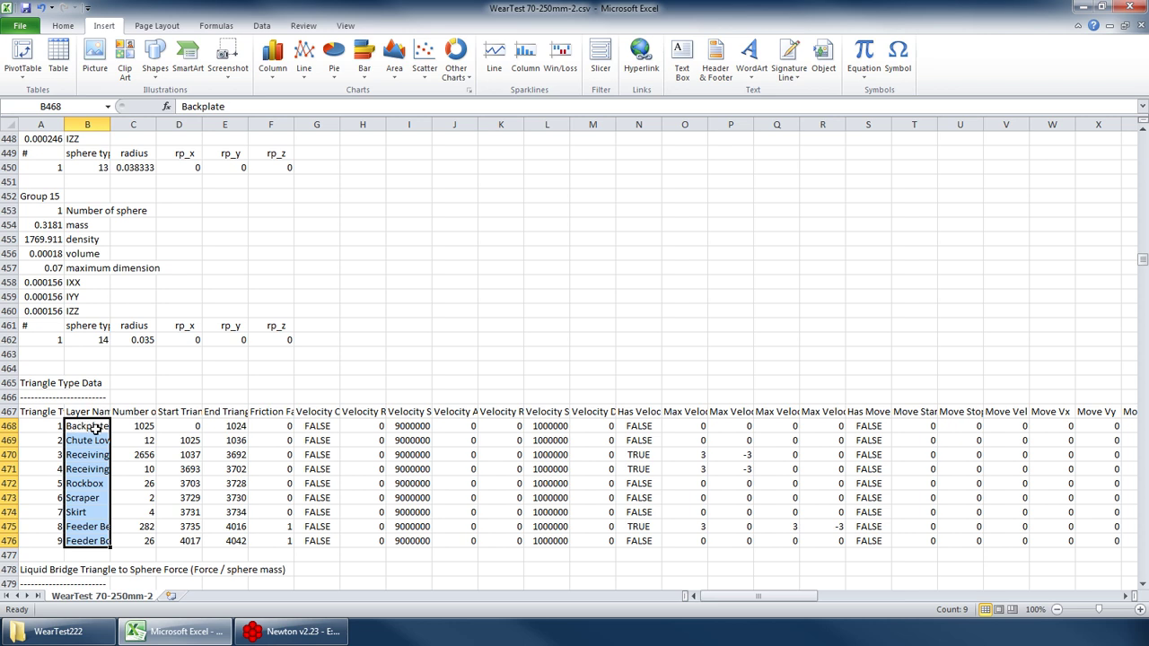
click(148, 415)
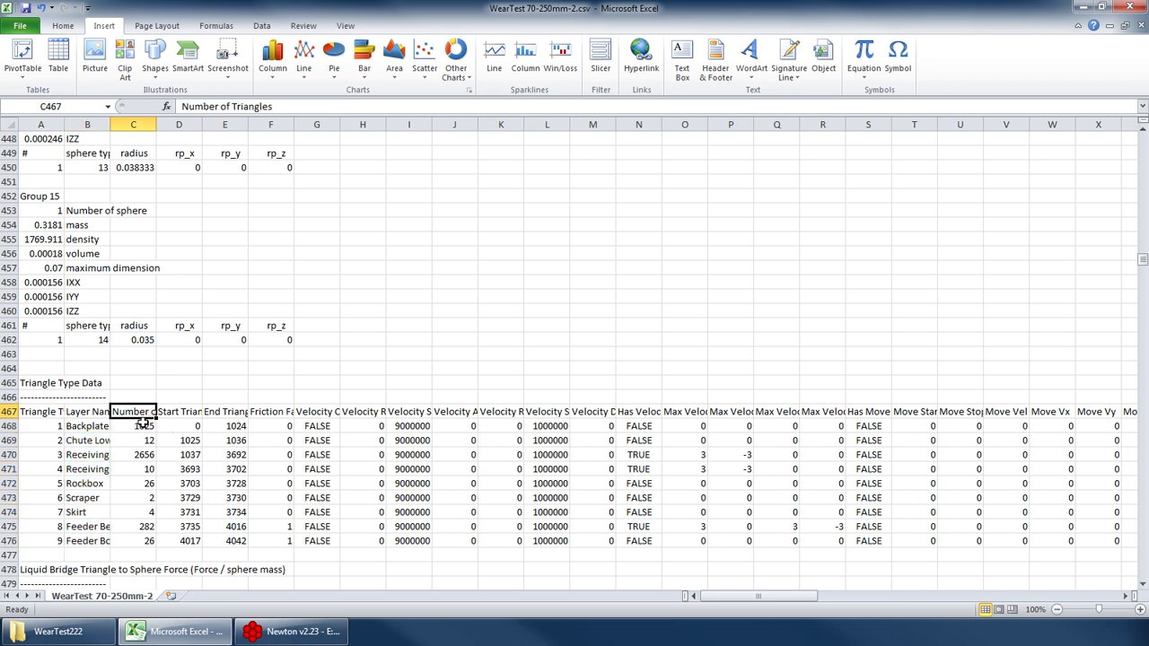
drag(139, 425, 146, 541)
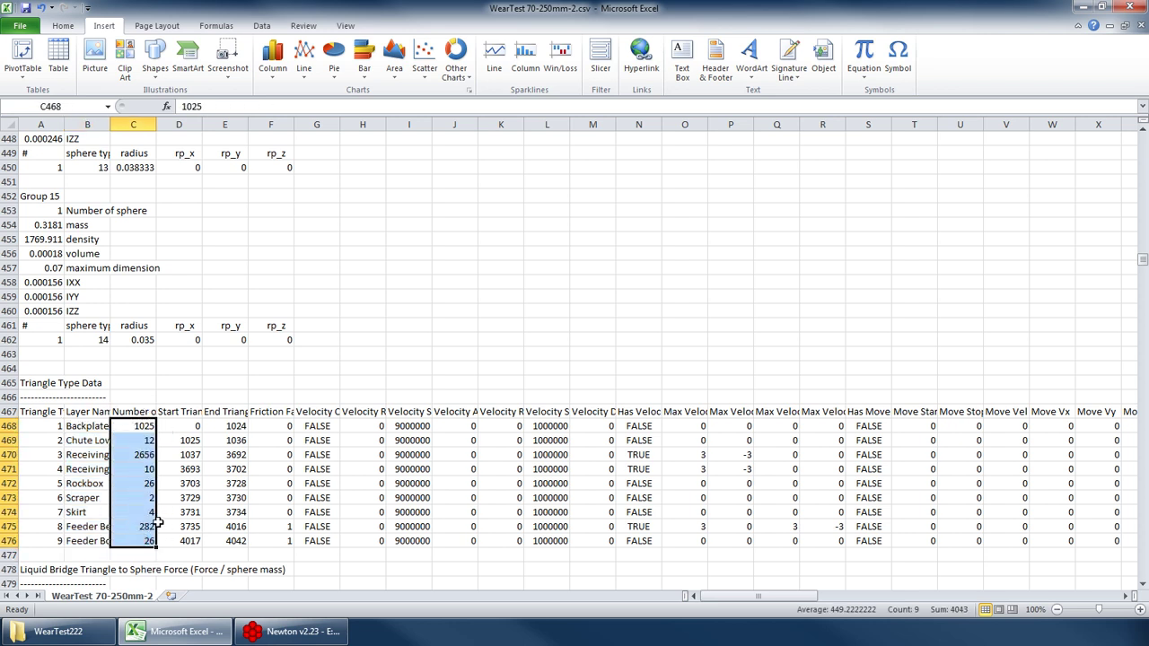
drag(186, 423, 233, 544)
click(165, 426)
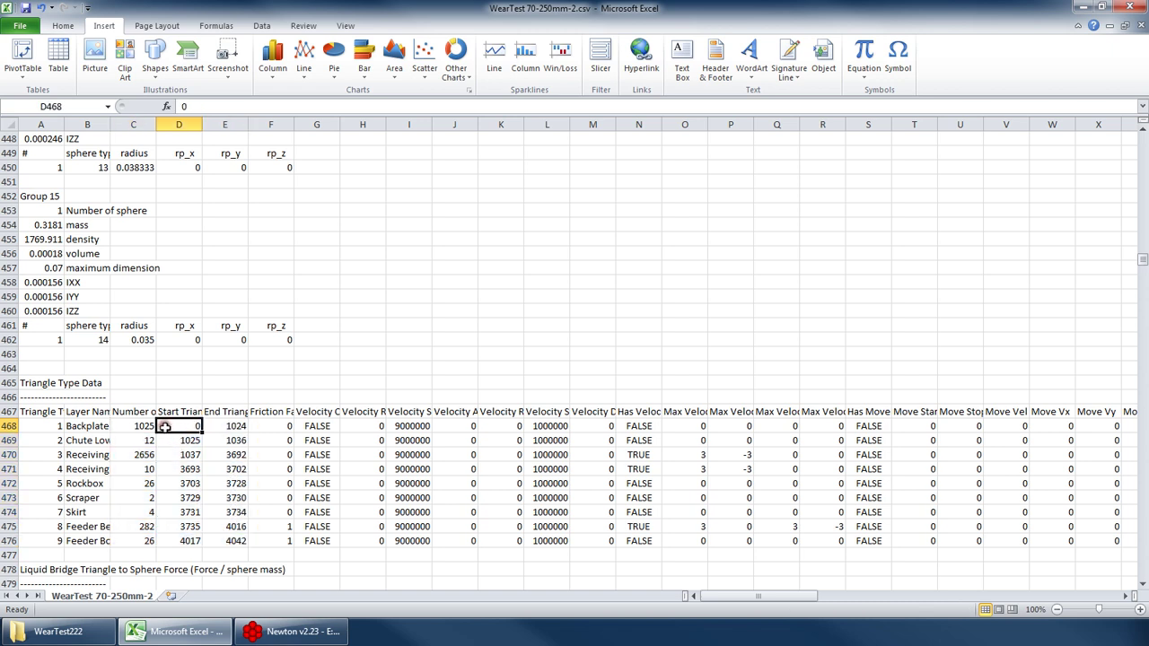
click(222, 423)
click(236, 440)
click(231, 456)
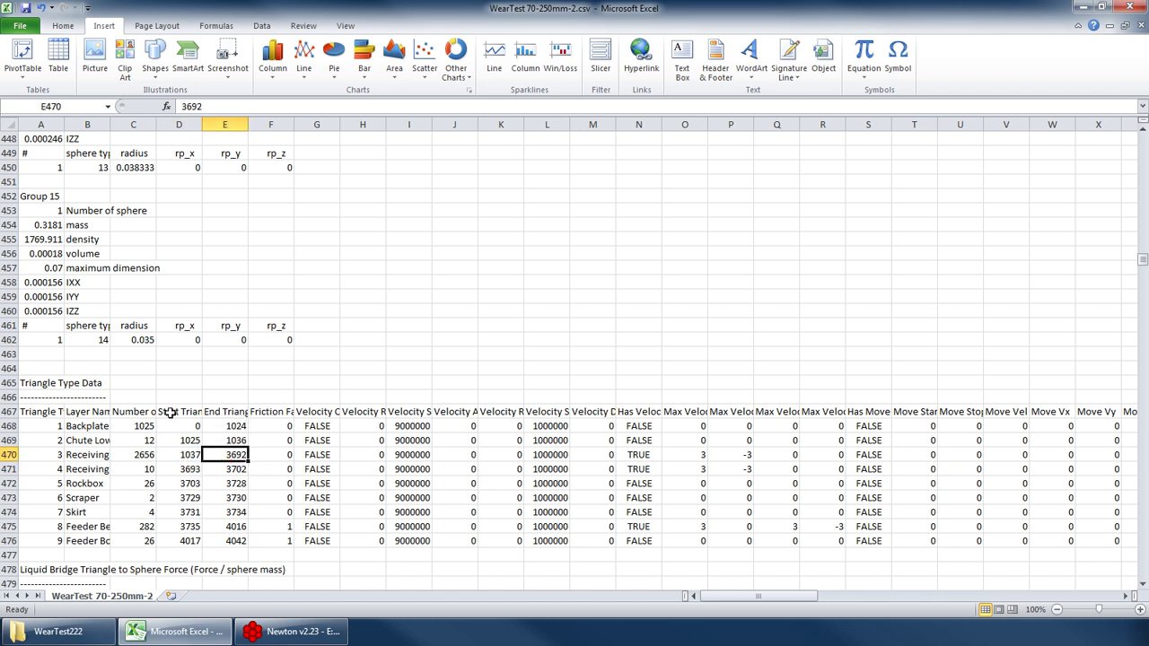
click(257, 412)
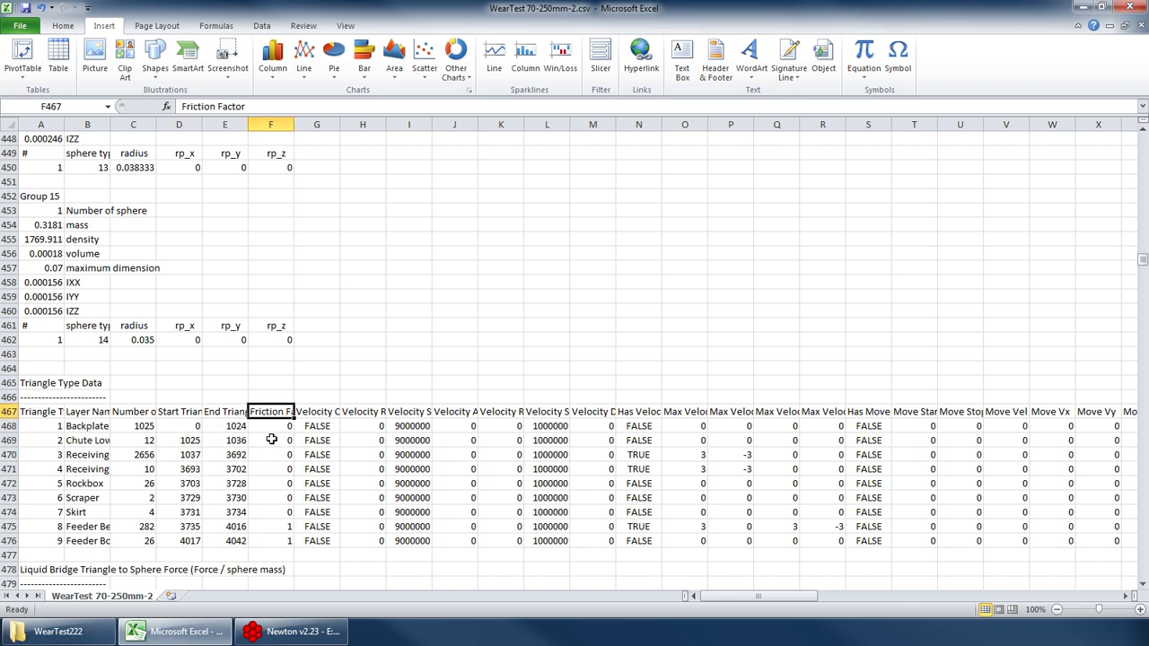
drag(279, 541, 283, 428)
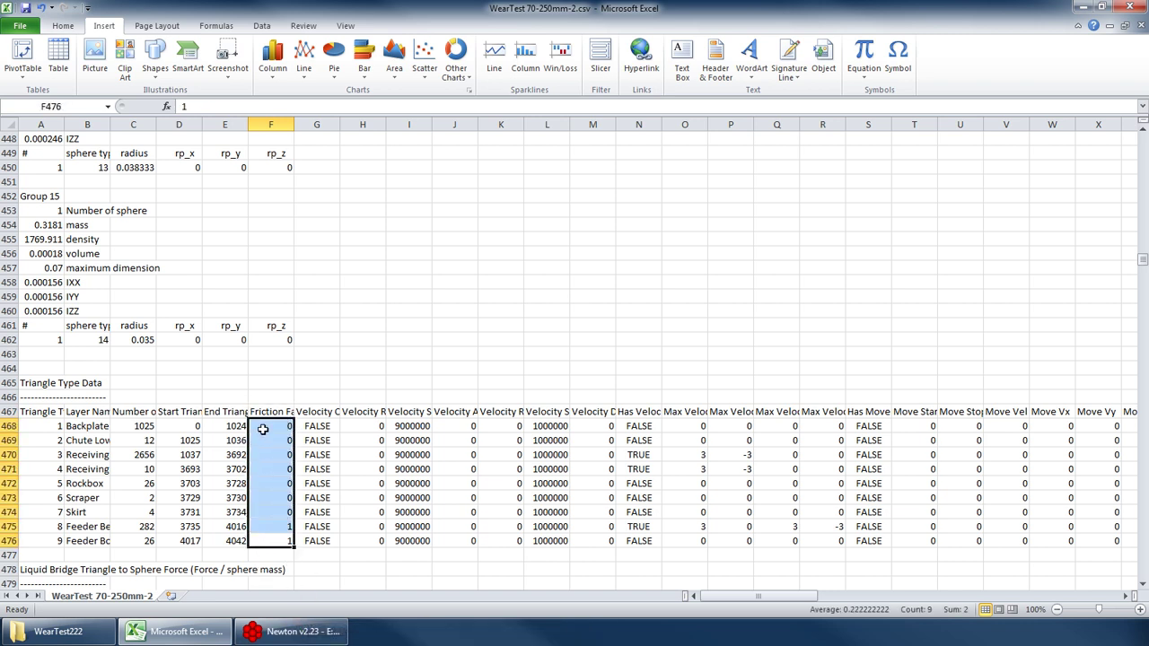
click(276, 413)
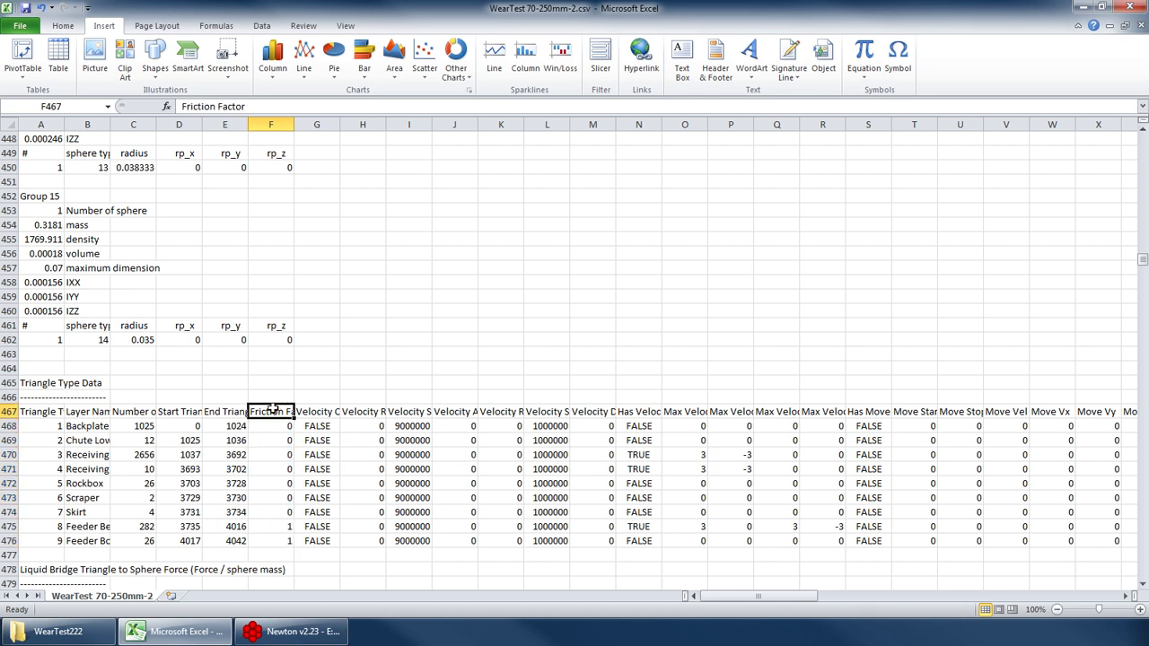
click(314, 411)
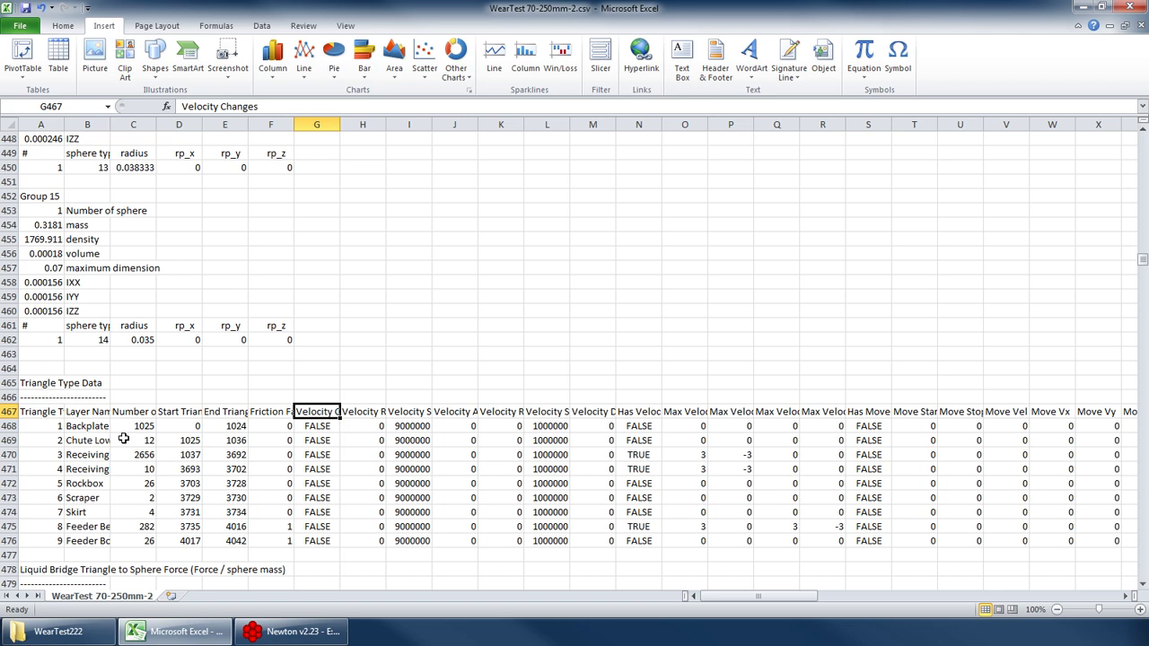
- Select the layer names, velocity change flags and receiving layers' max velocity values
drag(97, 429, 91, 543)
click(311, 412)
drag(302, 430, 325, 545)
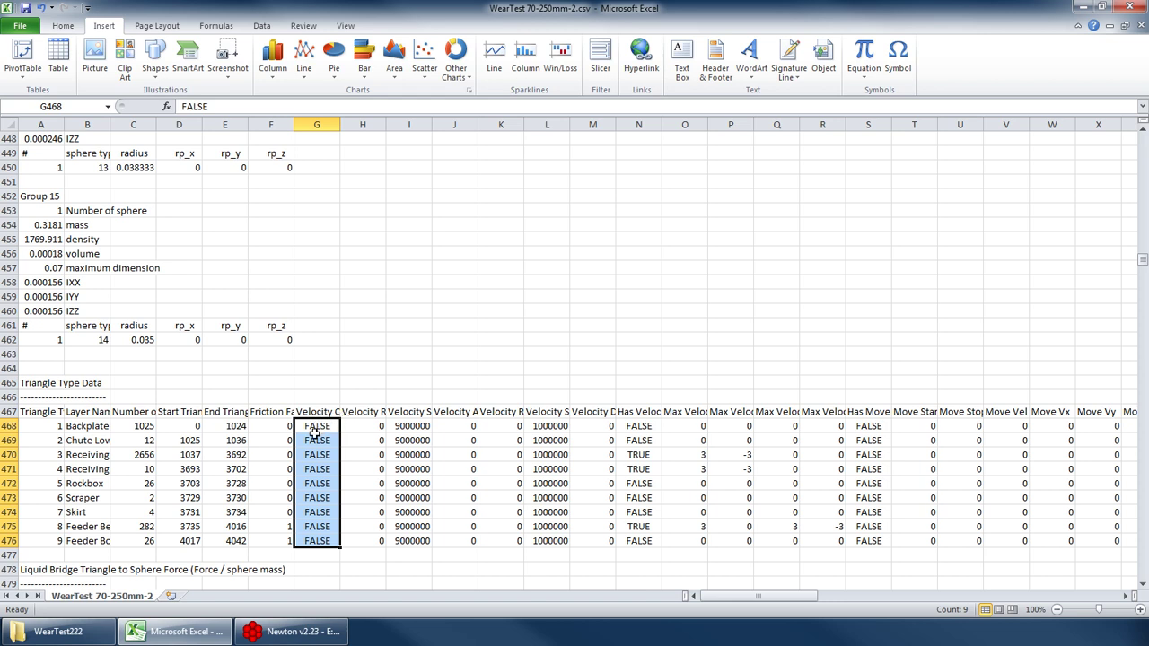
drag(710, 457, 805, 474)
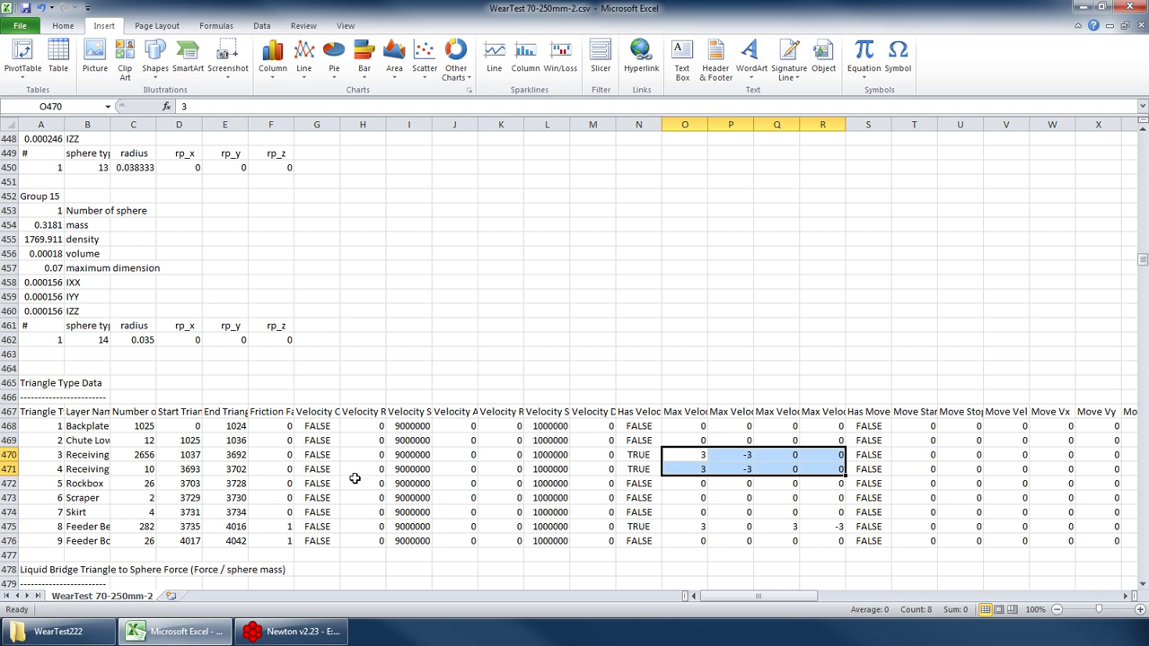
- Compare the Velocity Restart, Start, Acc and Restart Acc Time headers
click(350, 414)
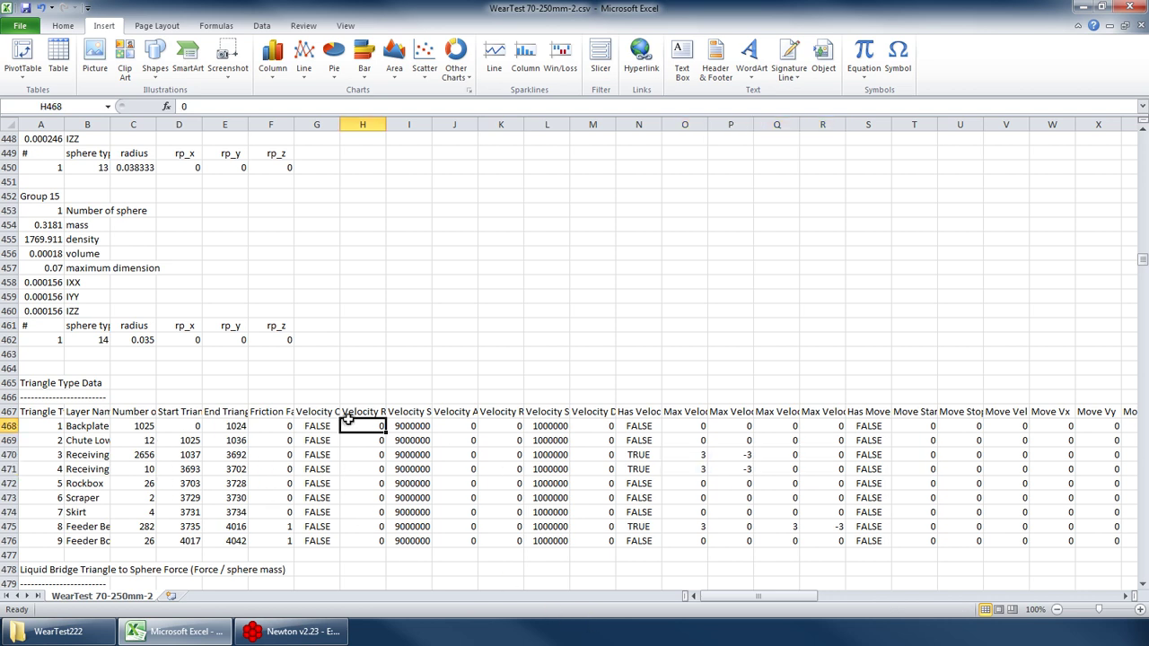
click(414, 409)
click(457, 410)
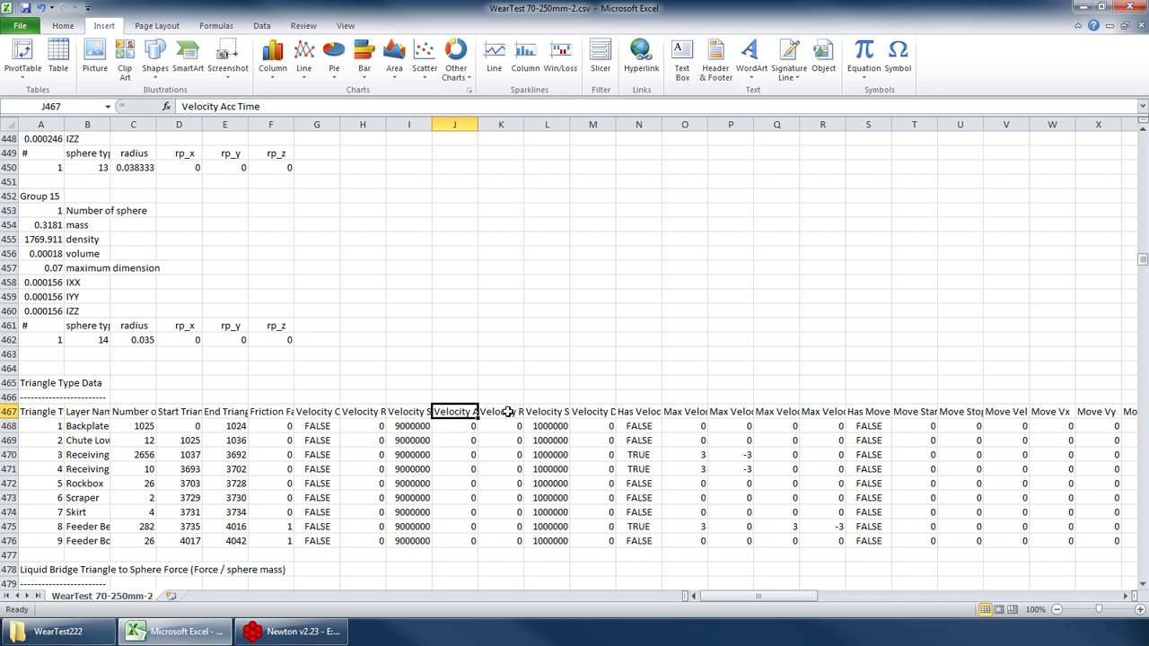
click(502, 411)
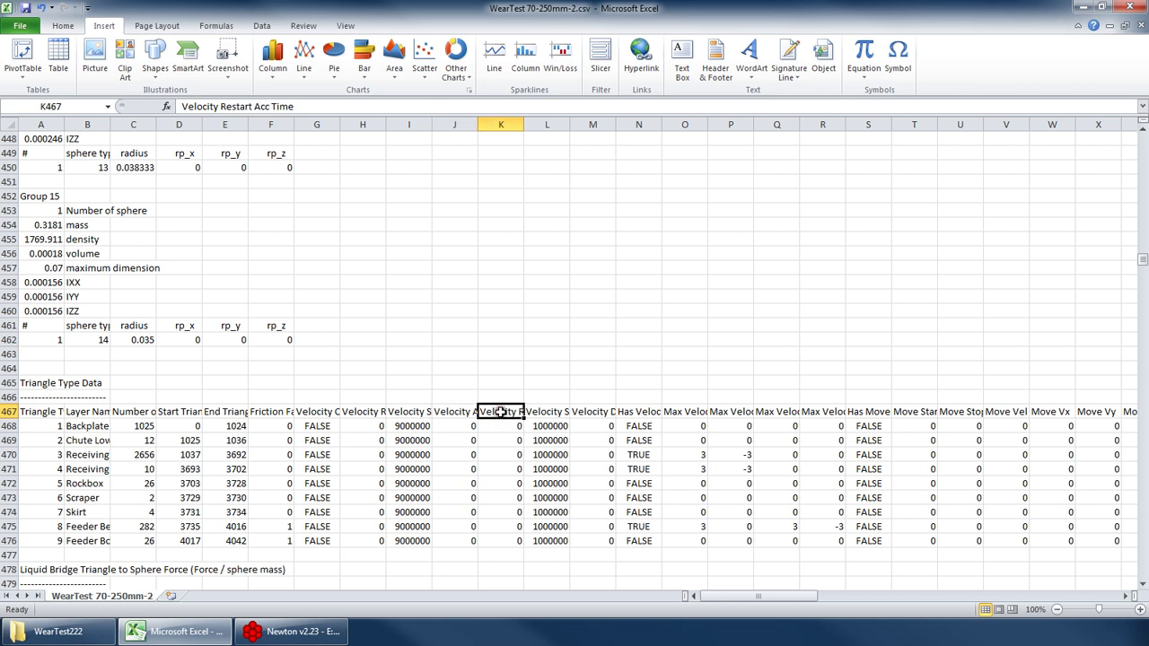
click(400, 415)
click(368, 415)
click(411, 417)
click(368, 414)
click(411, 417)
click(368, 414)
click(400, 413)
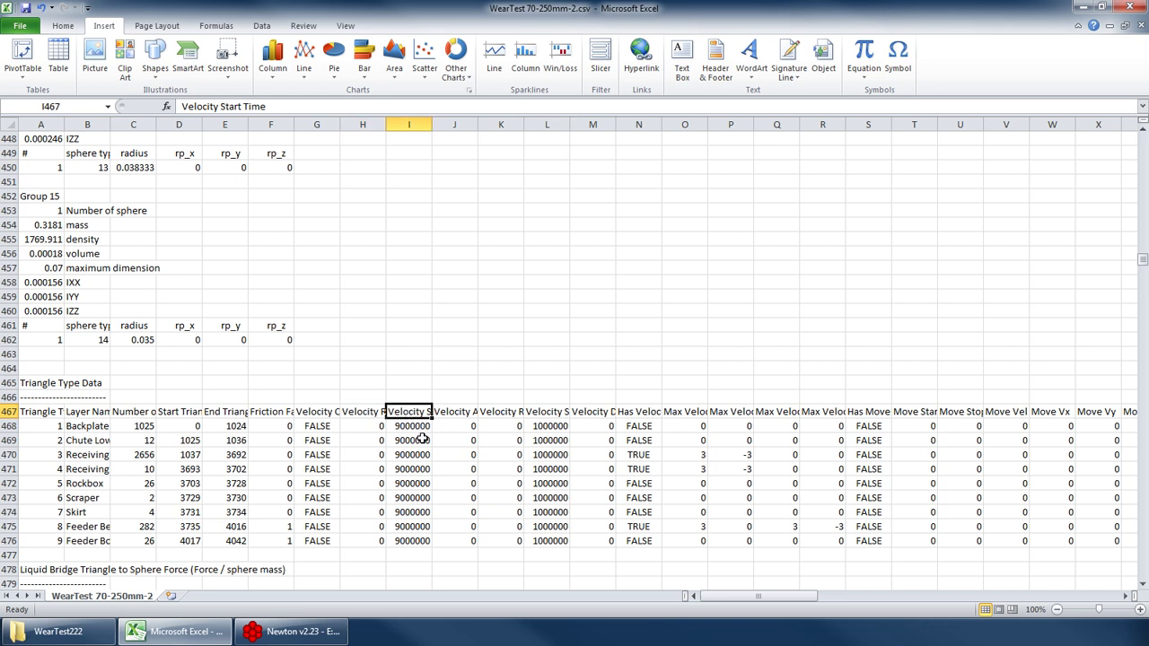
- Select the layers' velocity start times, checking Backplate's 9000000 and L468's 1000000
drag(411, 432, 420, 528)
click(407, 411)
click(368, 415)
click(410, 414)
click(406, 427)
click(544, 429)
- Compare the Velocity Stop Time column with Newton's geometry and velocity layer settings
click(301, 631)
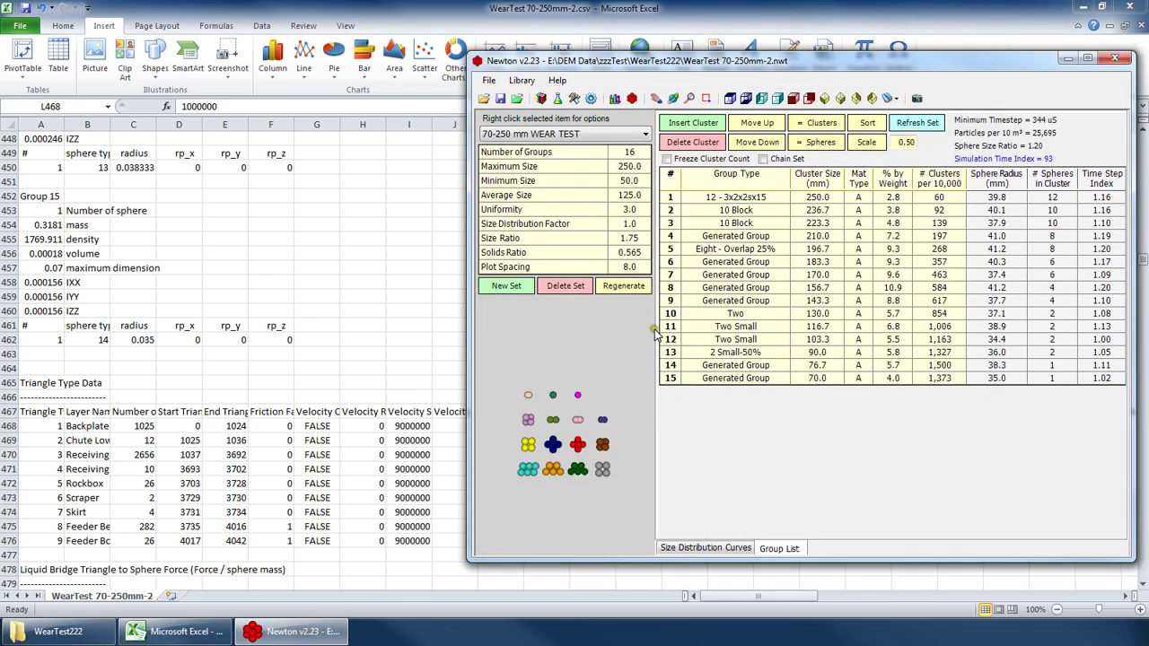
click(572, 99)
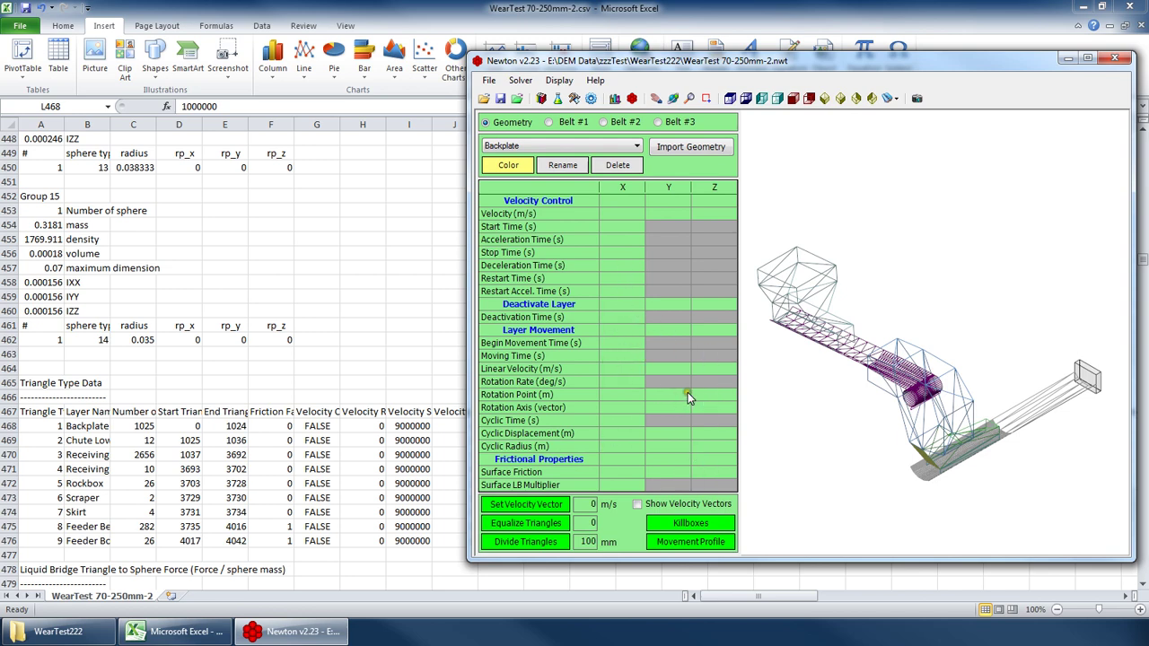
click(448, 435)
click(546, 411)
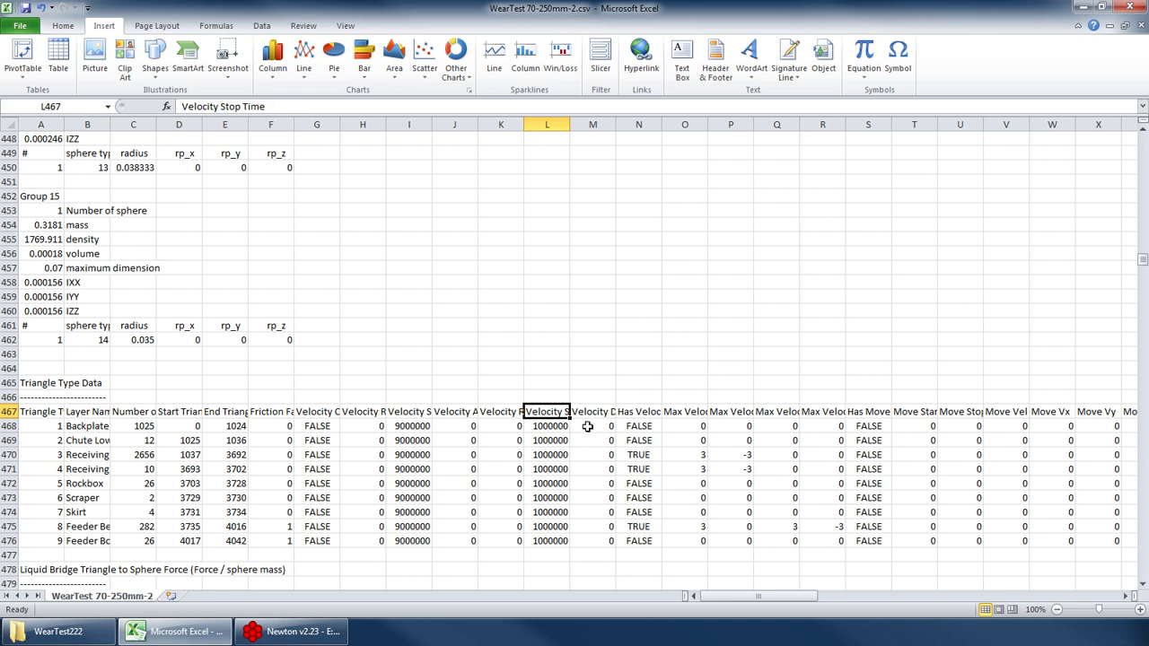
click(314, 631)
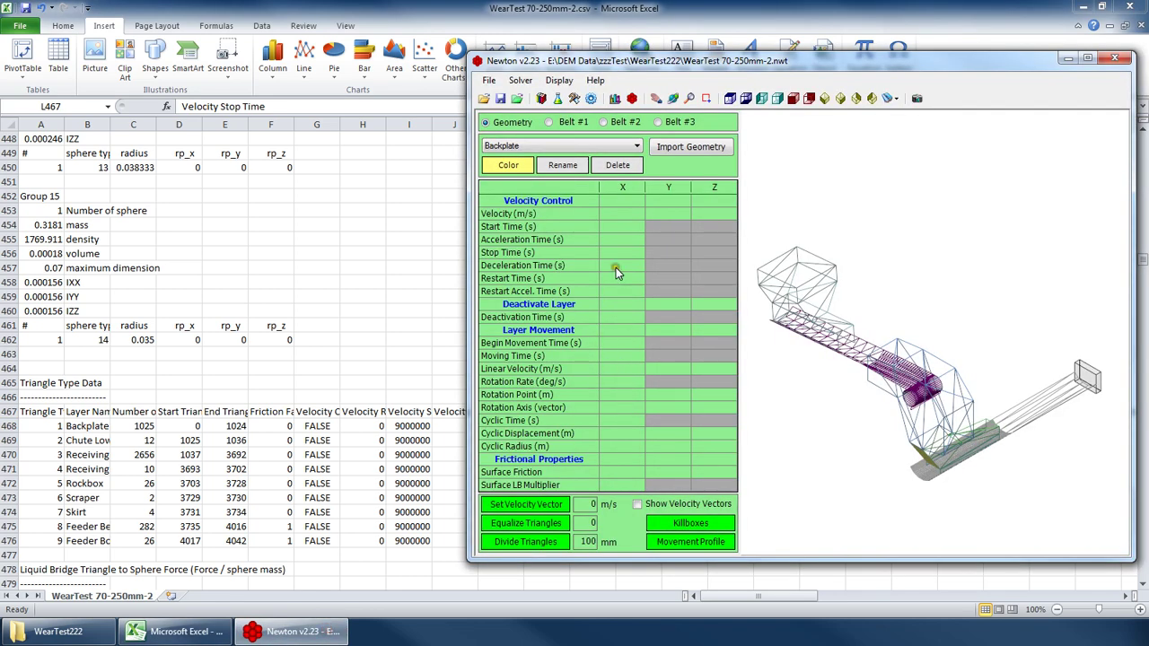
click(548, 414)
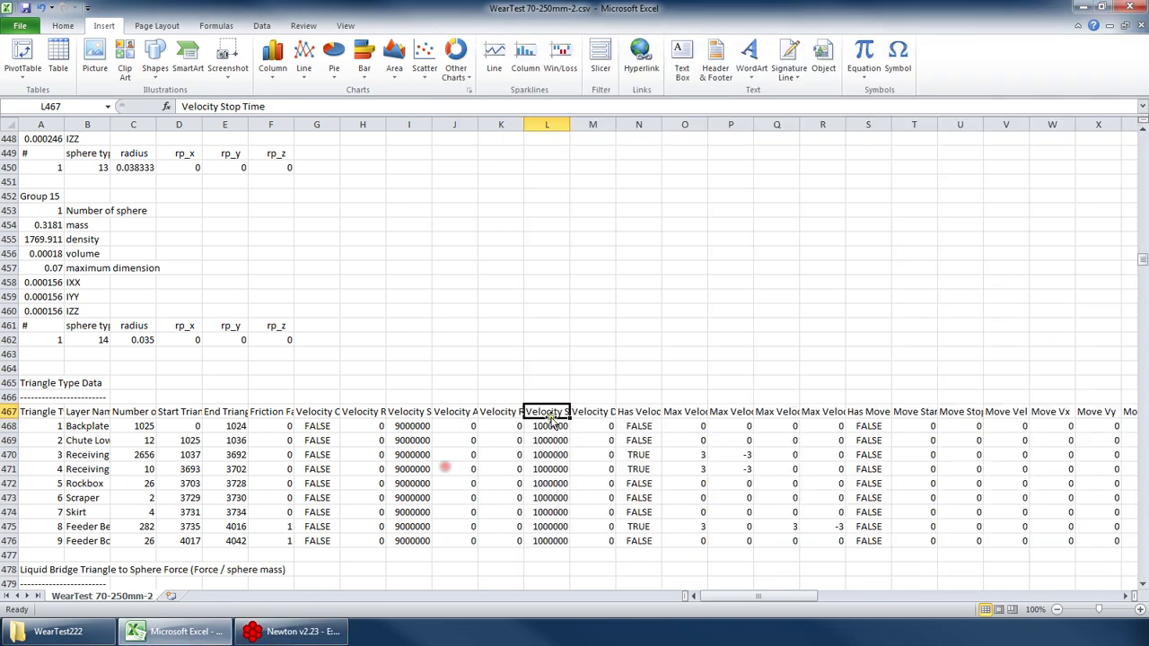
click(546, 425)
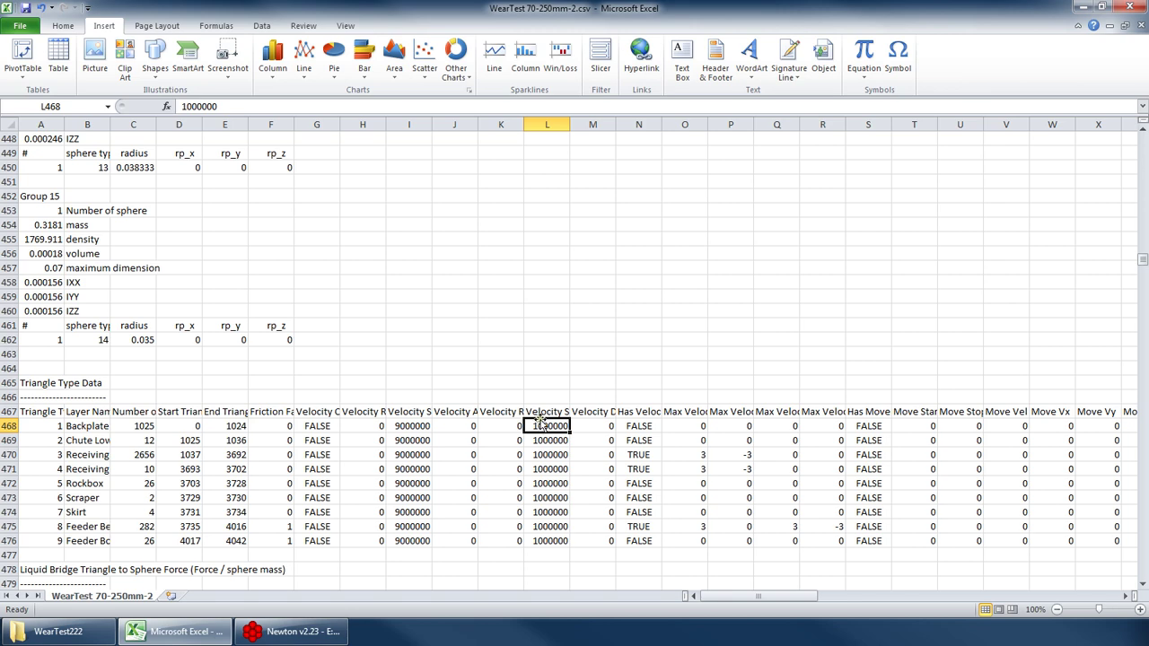
- Set Newton's Simulation Time to 100000 in General settings, then scroll Excel right
click(296, 631)
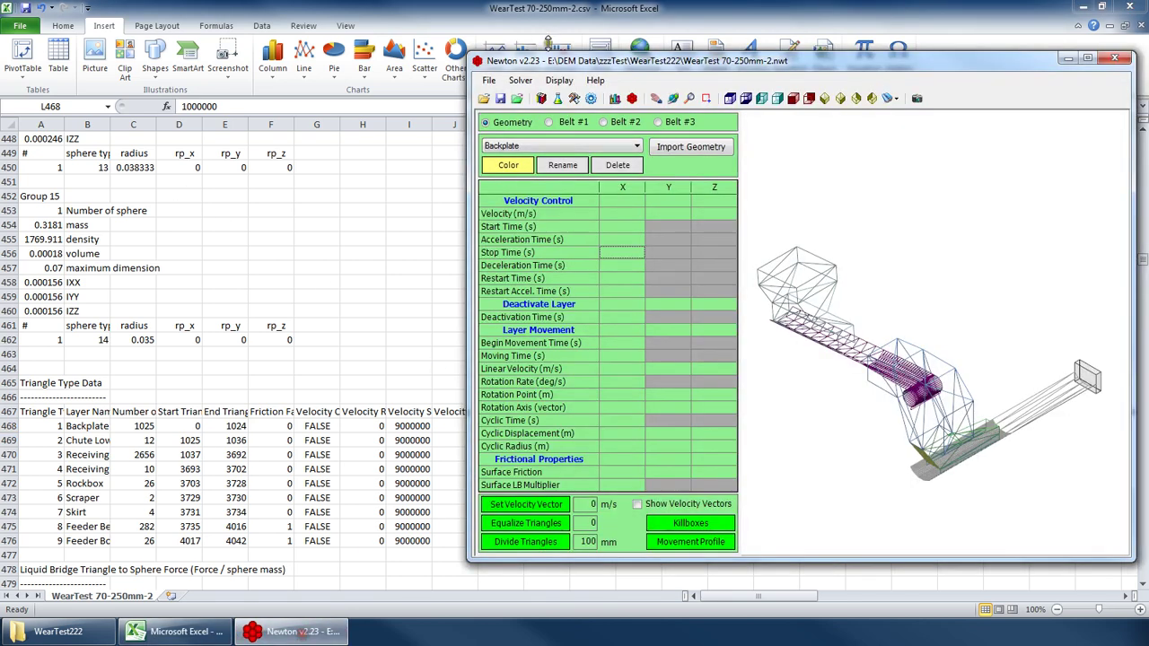
click(542, 98)
click(688, 135)
text(100000)
key(Return)
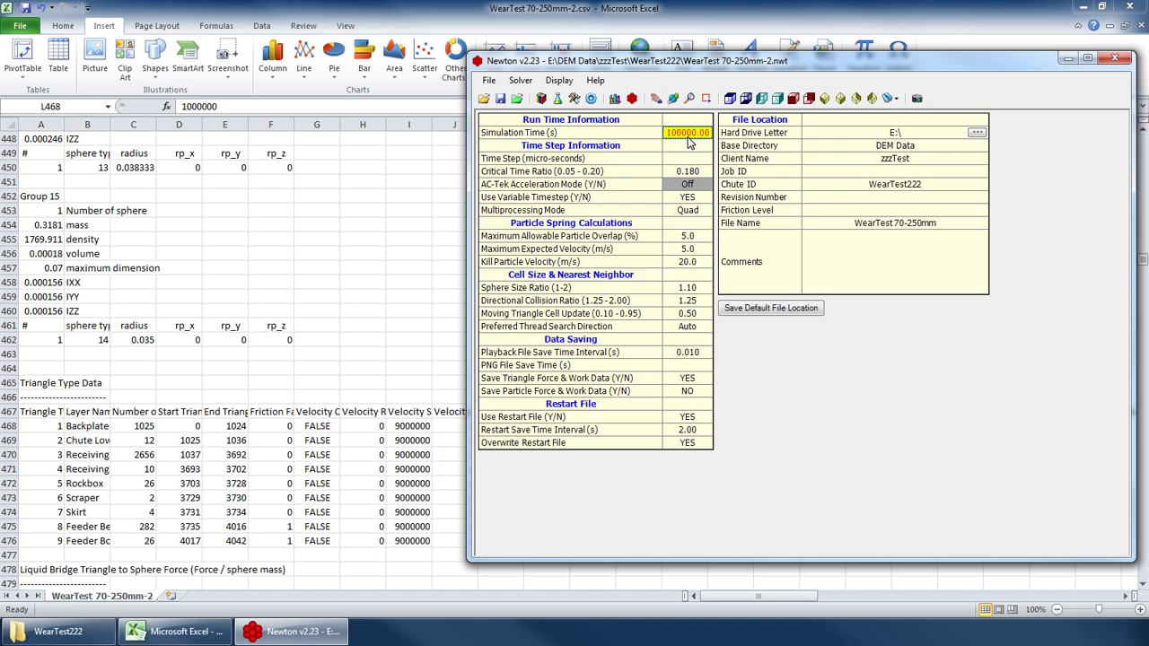
click(655, 102)
drag(738, 598, 761, 596)
- Review the Velocity Dec Time, Has Velocity and Max Velocity X/Y/Z columns
click(367, 410)
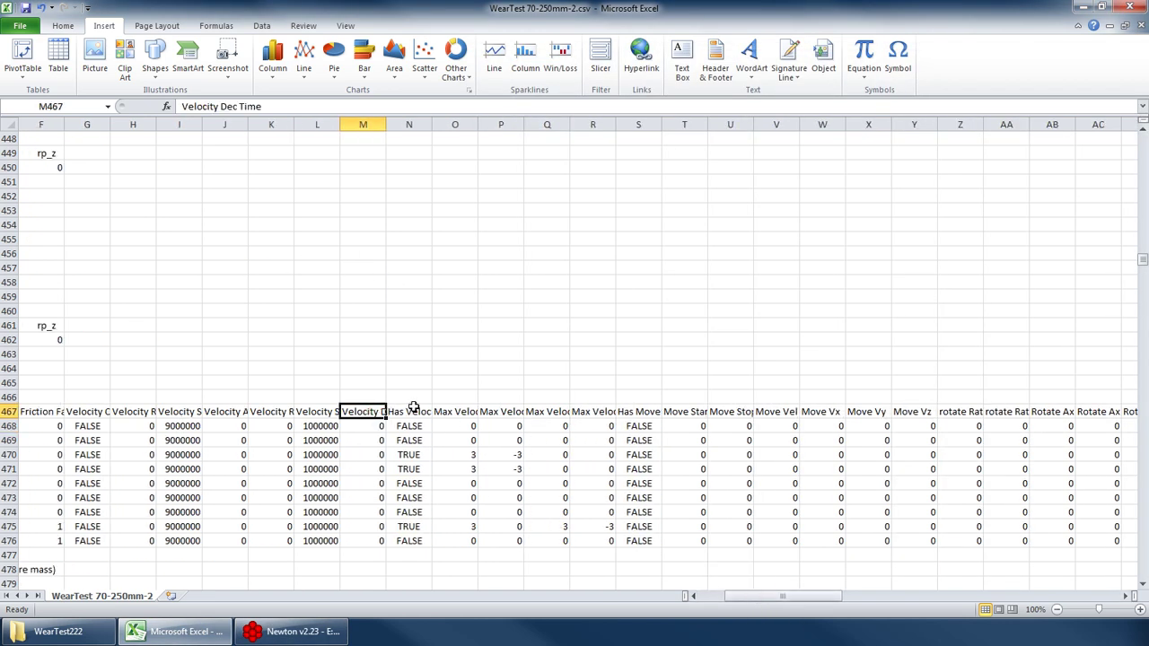
click(409, 408)
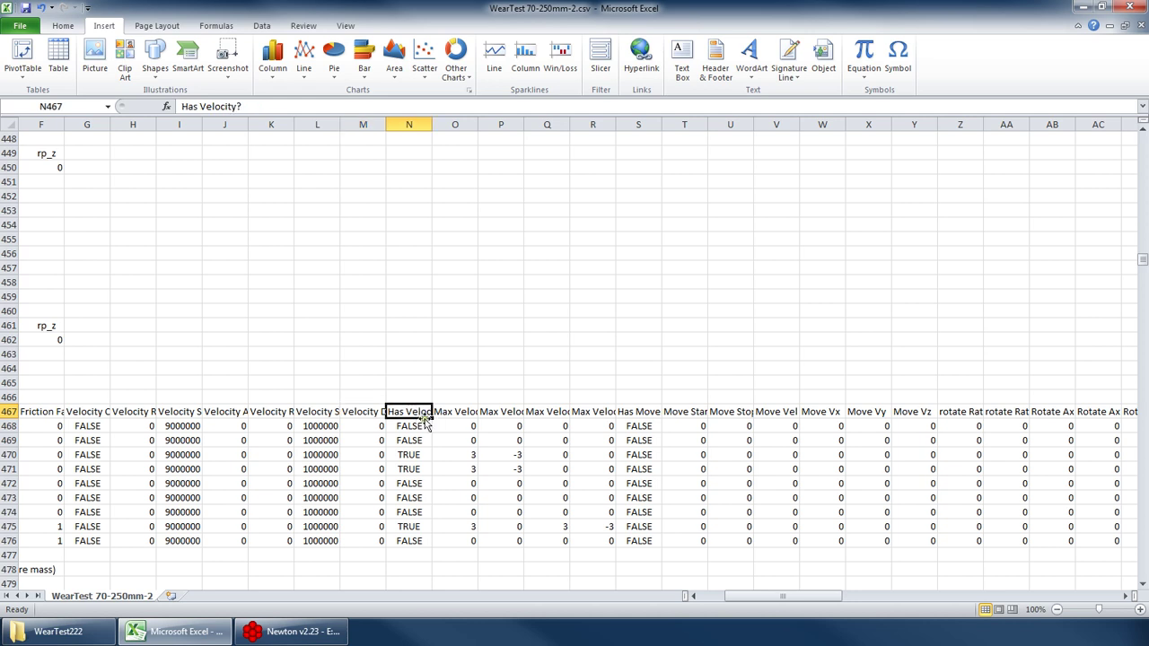
drag(408, 415, 590, 541)
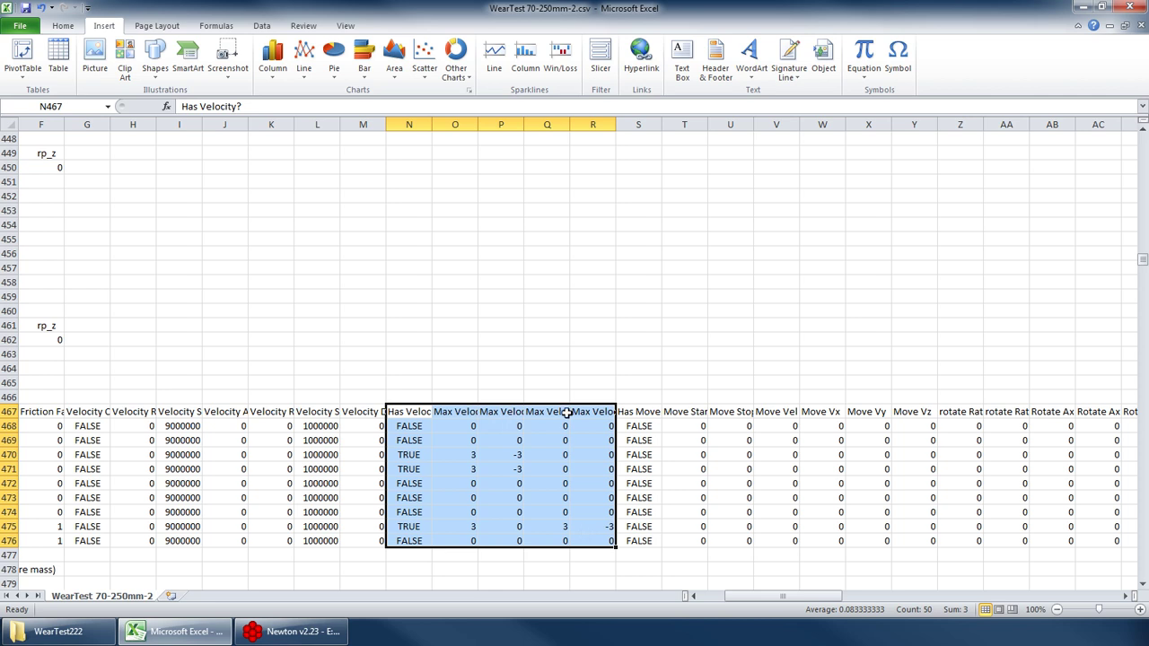
click(454, 411)
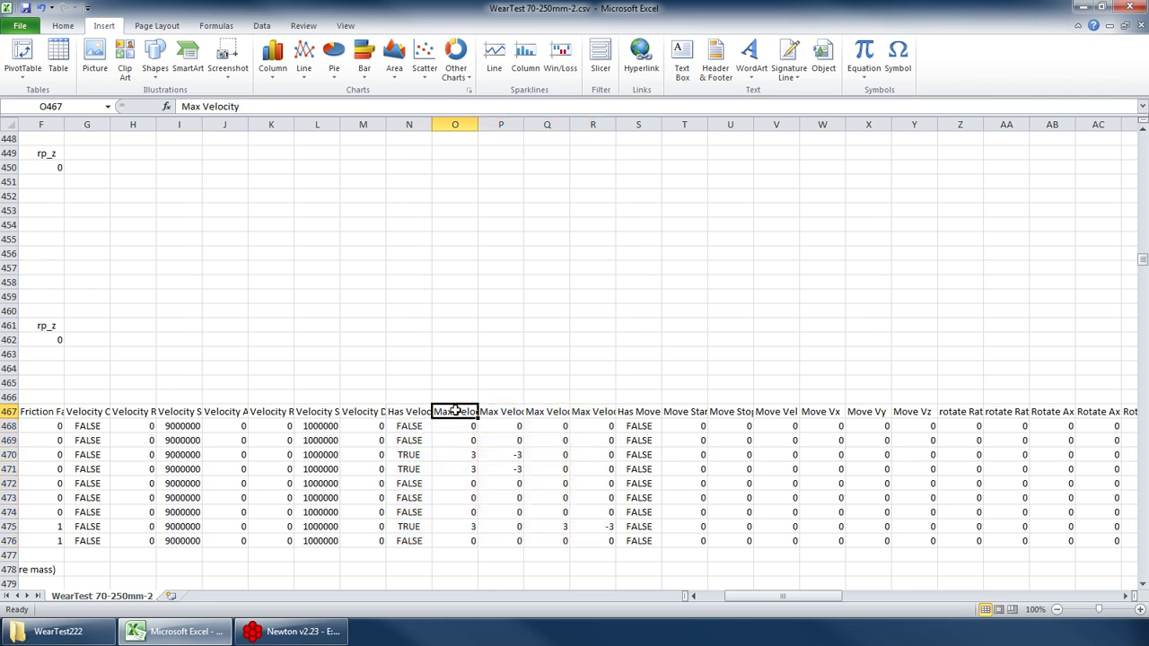
click(506, 411)
click(545, 412)
click(592, 411)
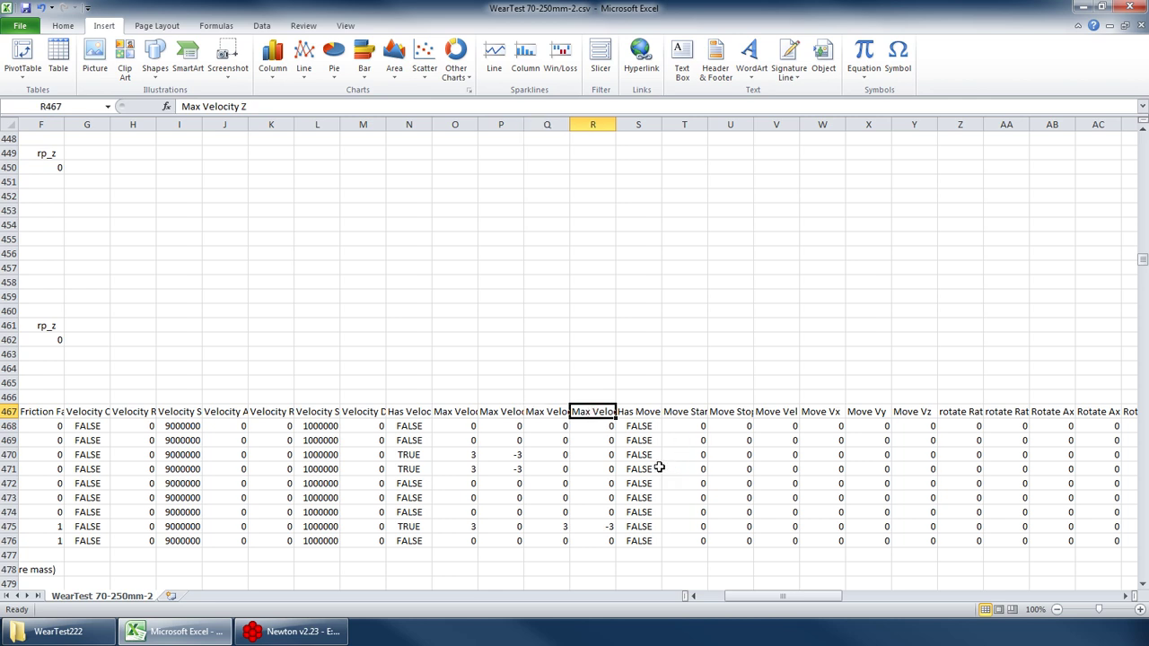
drag(787, 597, 824, 597)
- Check Has Movement, Move Vy and Rotate headers against Newton's layer geometry
click(330, 411)
click(265, 630)
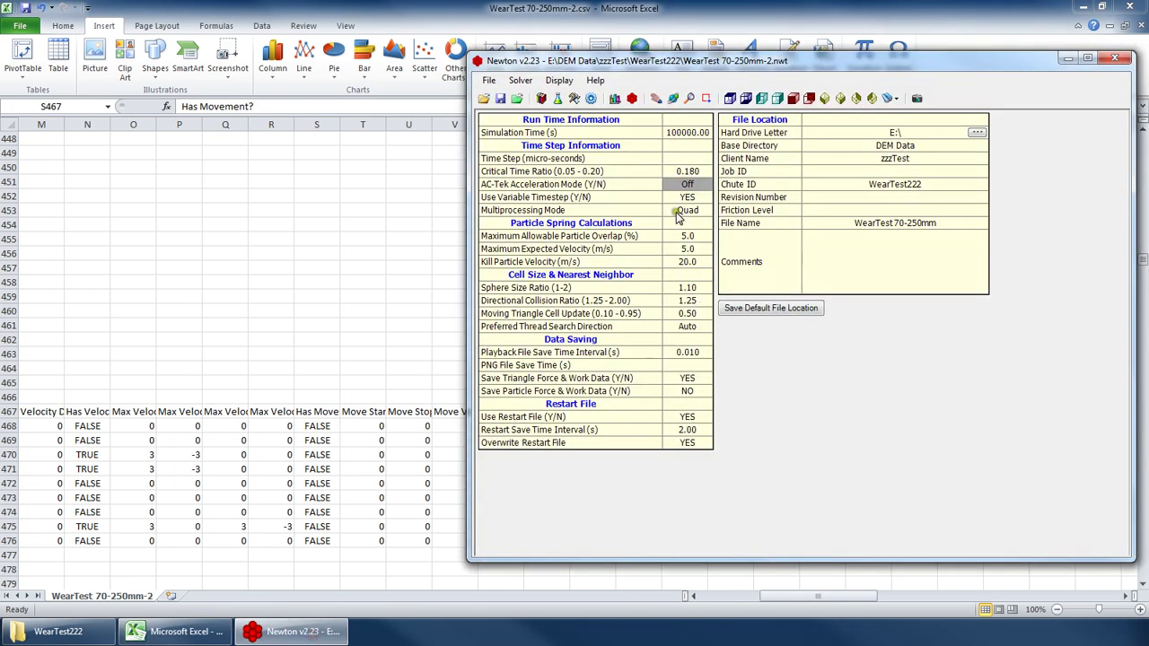
click(575, 99)
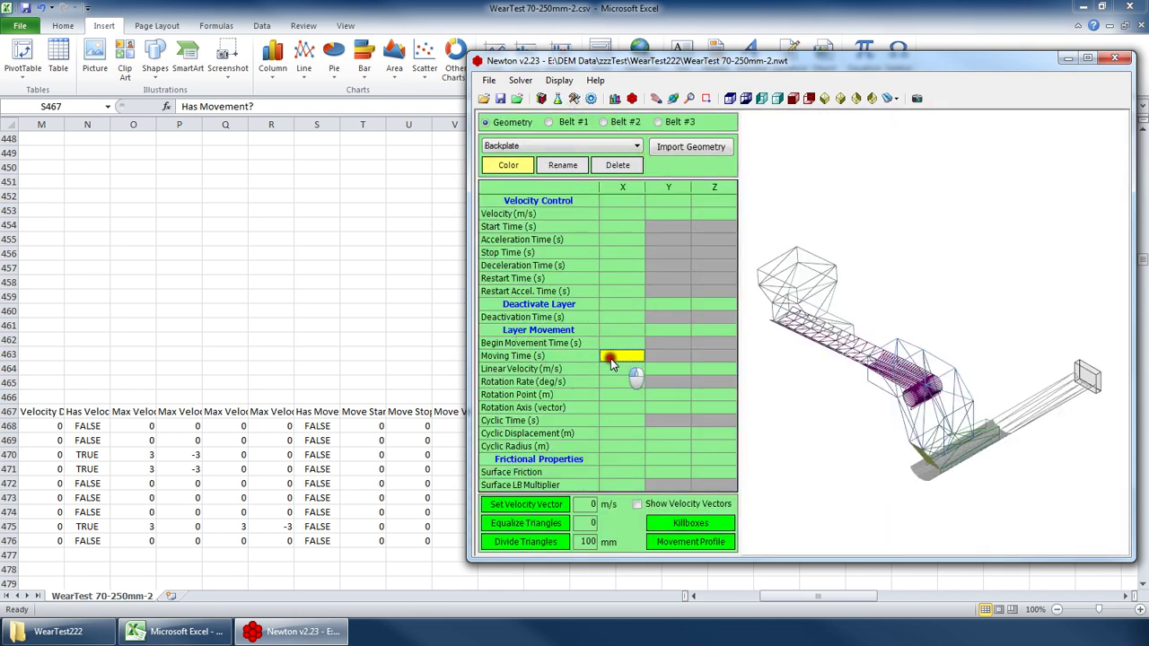
click(316, 405)
click(633, 414)
click(534, 412)
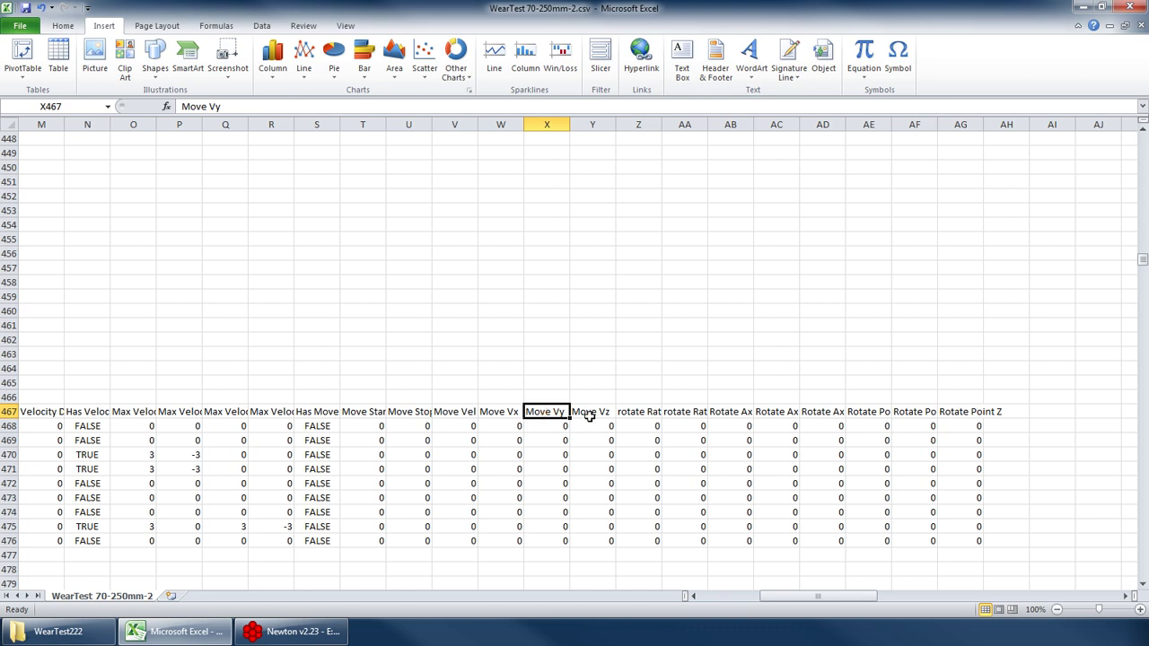
click(729, 414)
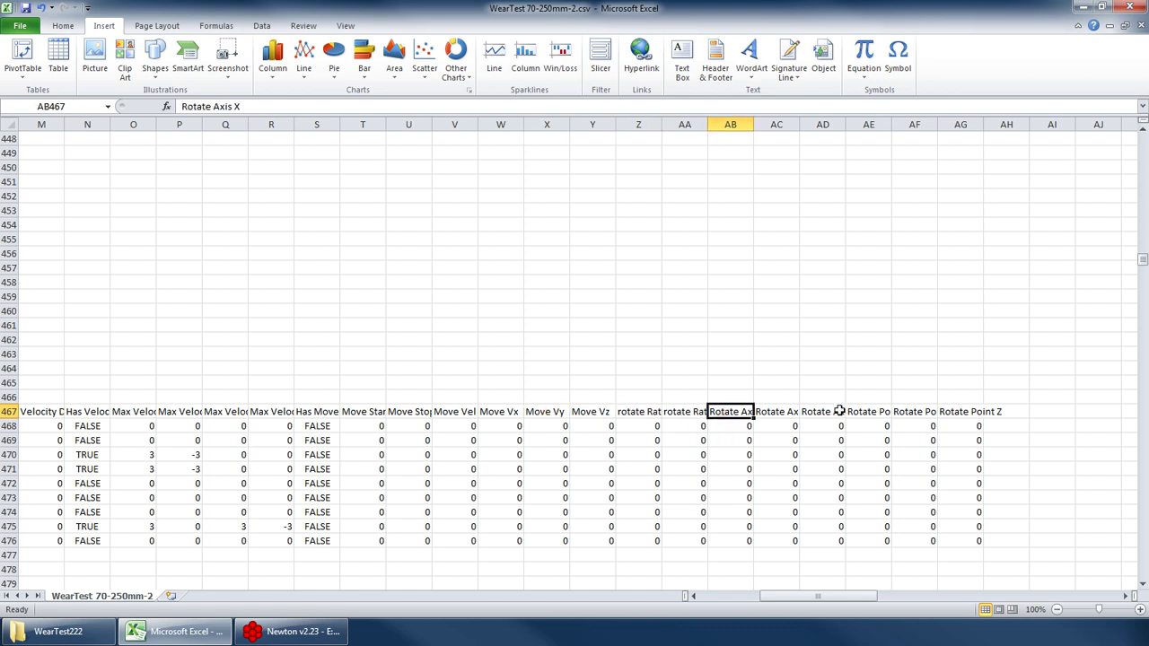
click(937, 411)
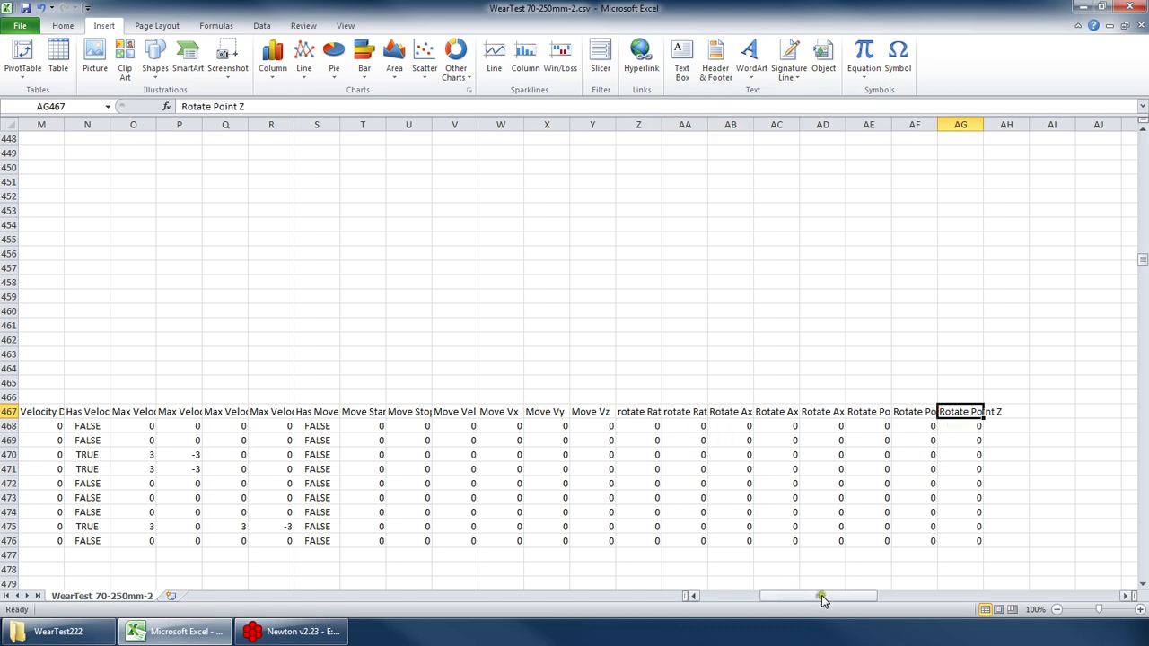
- Scroll back to column A and select the Layer Name heading
drag(818, 595, 715, 594)
click(87, 414)
scroll(134, 401, down, 4)
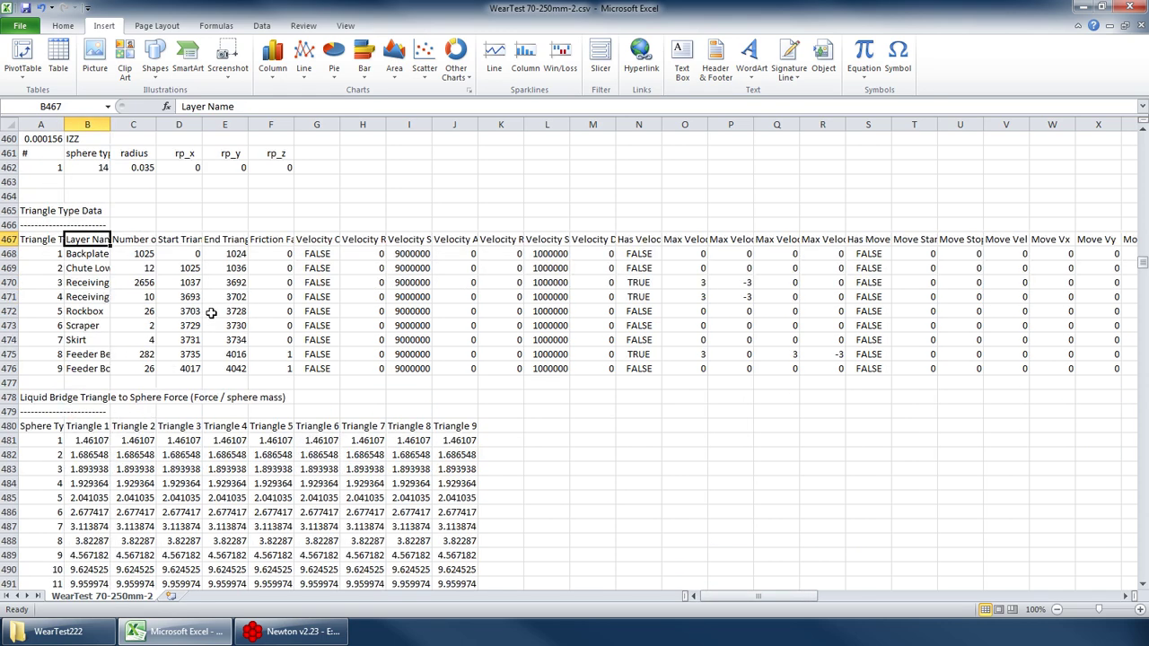
- Select the triangle-to-sphere and sphere-to-sphere Liquid Bridge force ranges, then clear the selection
scroll(206, 296, down, 5)
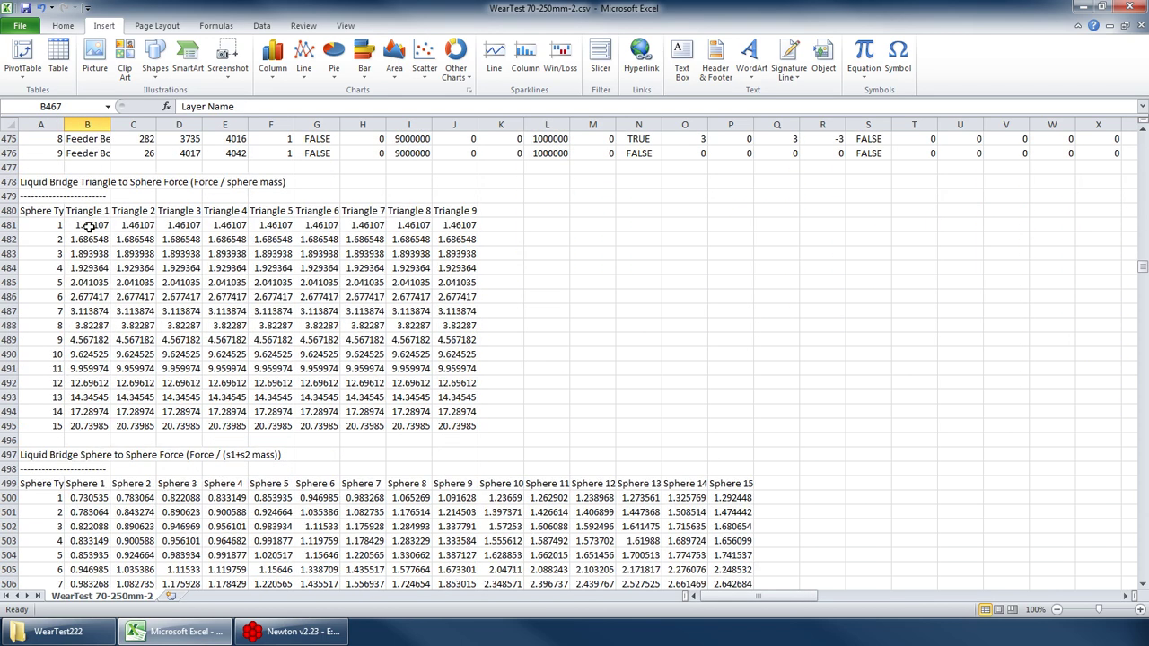
drag(90, 225, 462, 422)
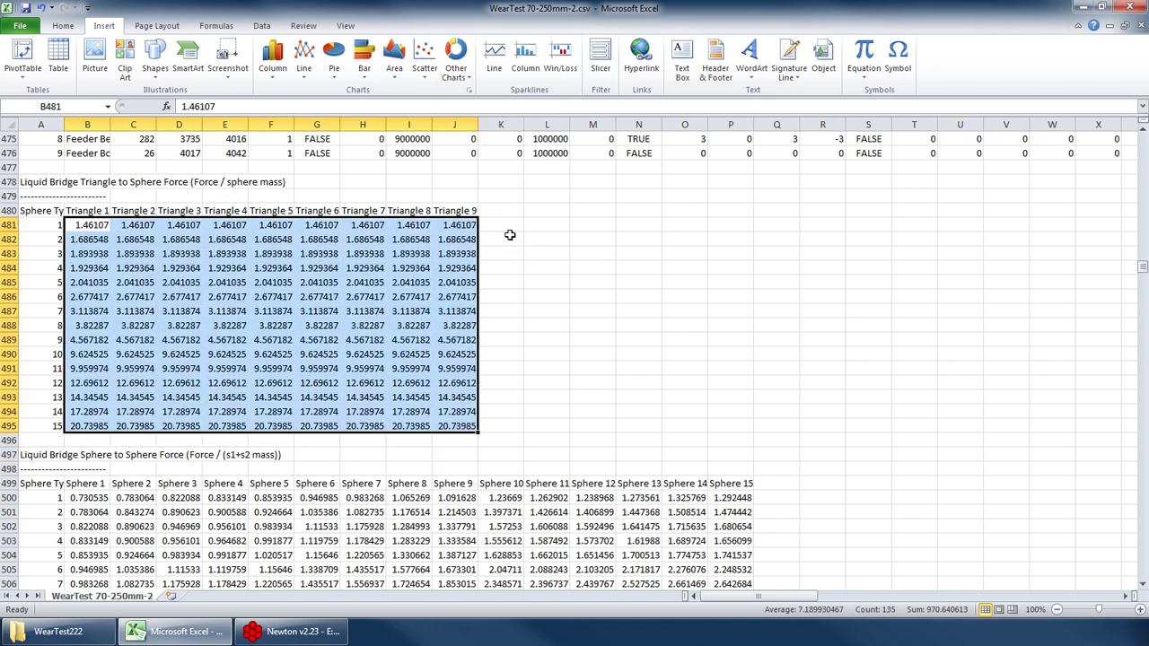
scroll(452, 305, down, 5)
drag(87, 282, 742, 492)
click(549, 497)
- Scroll to Time Step Data, check the last Sphere 15 force, and show the WearTest222 folder
scroll(199, 463, down, 2)
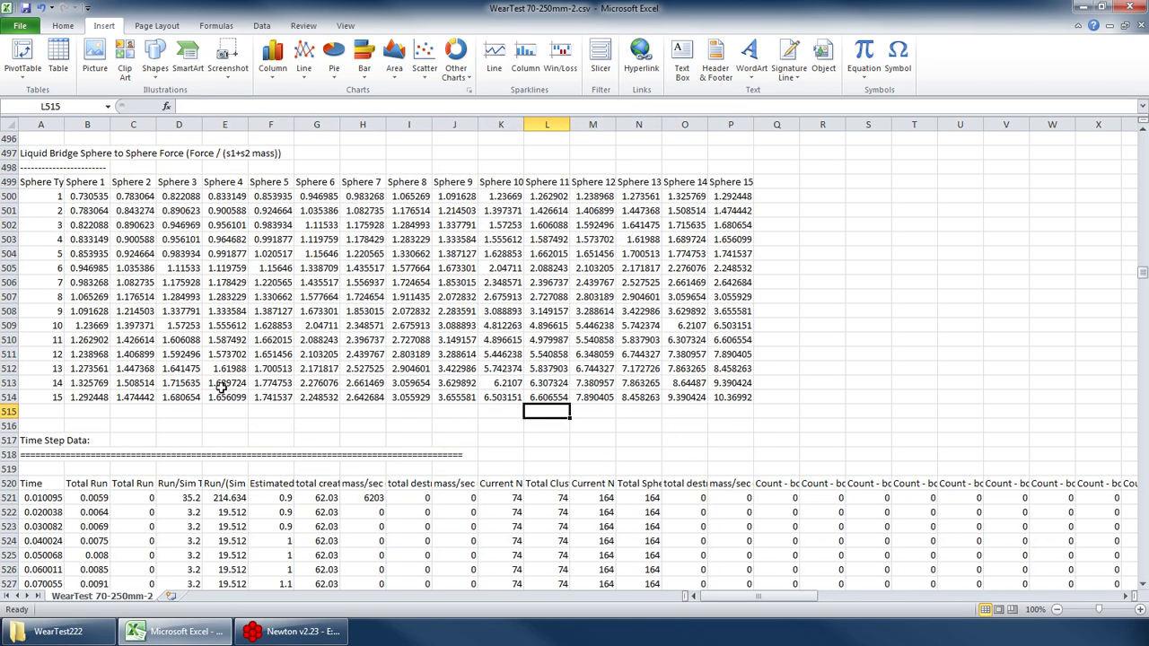
scroll(305, 404, down, 4)
click(41, 310)
scroll(350, 272, up, 4)
drag(718, 369, 682, 350)
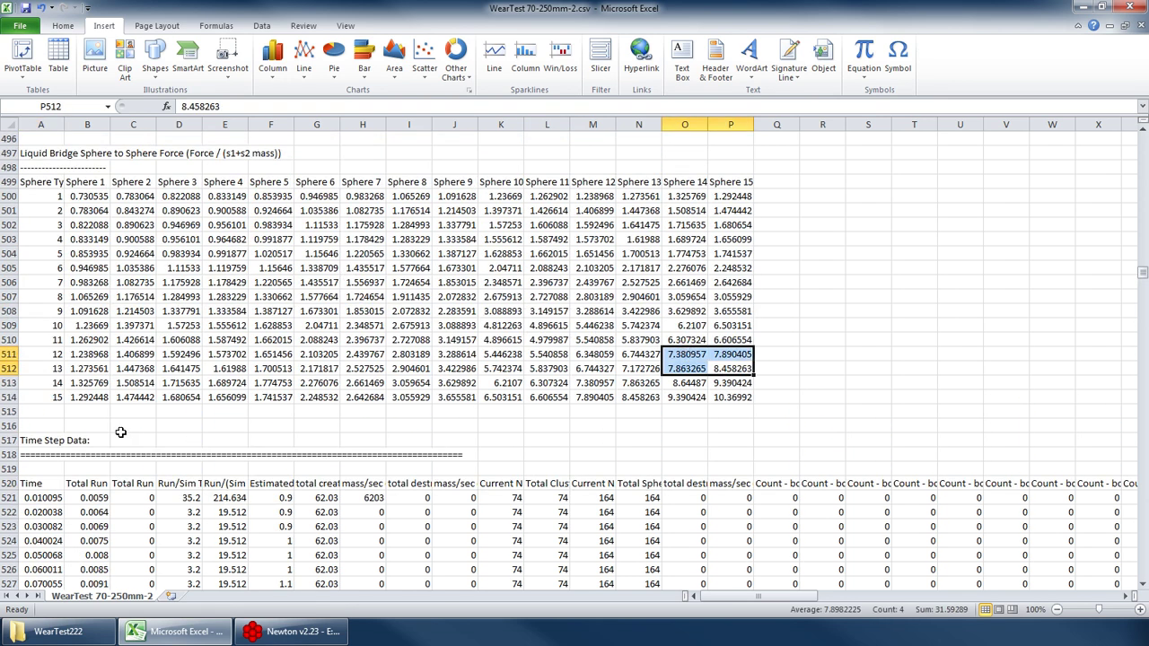
click(732, 398)
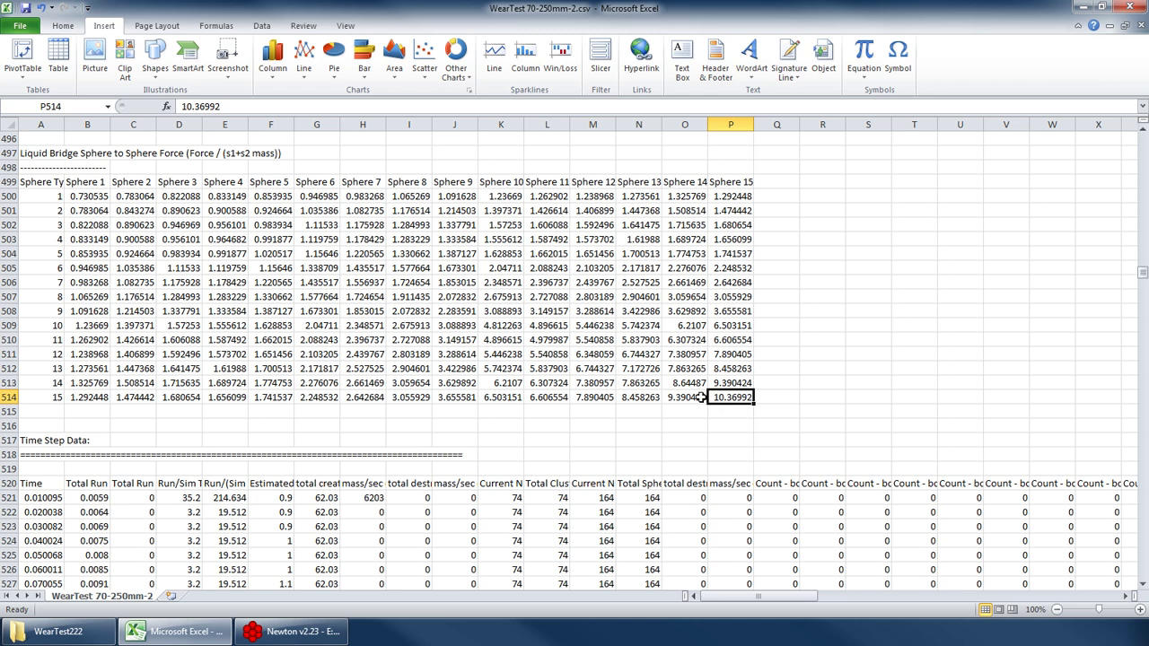
click(57, 631)
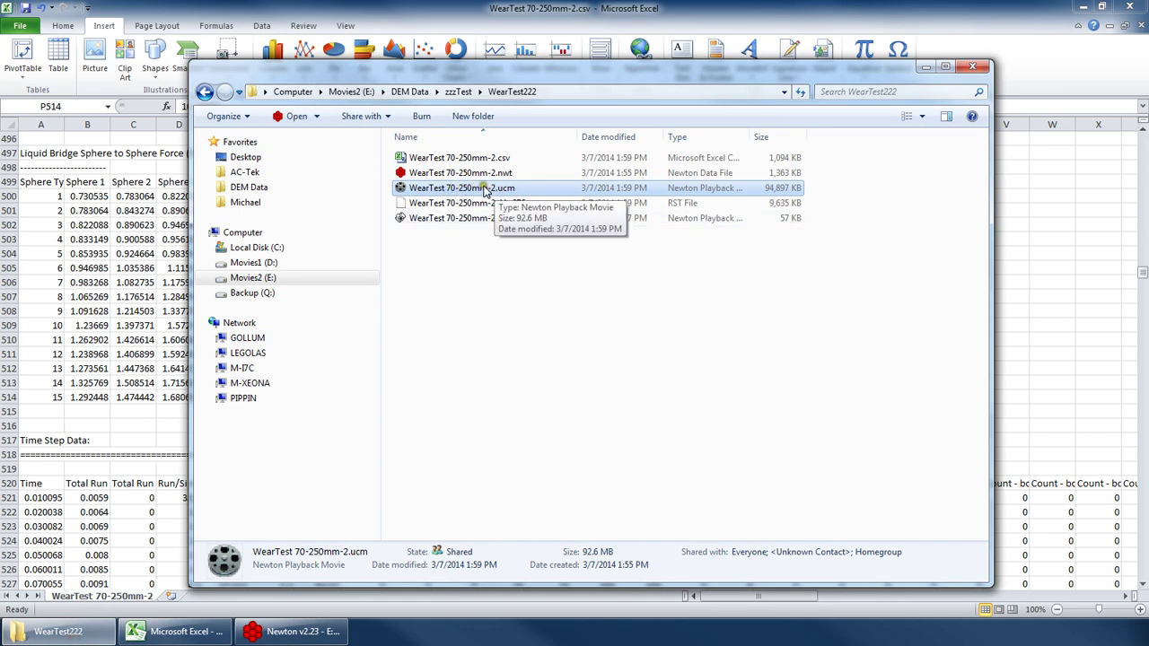
click(68, 429)
scroll(68, 429, down, 3)
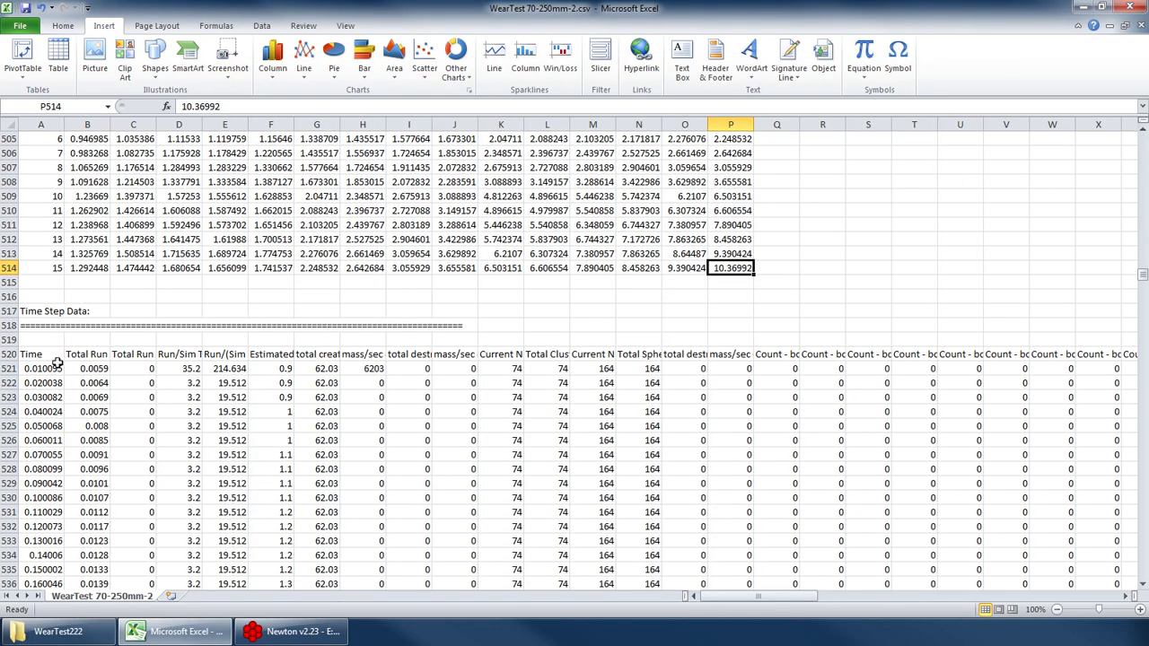
drag(33, 370, 178, 383)
drag(27, 398, 382, 412)
drag(128, 418, 224, 440)
click(603, 352)
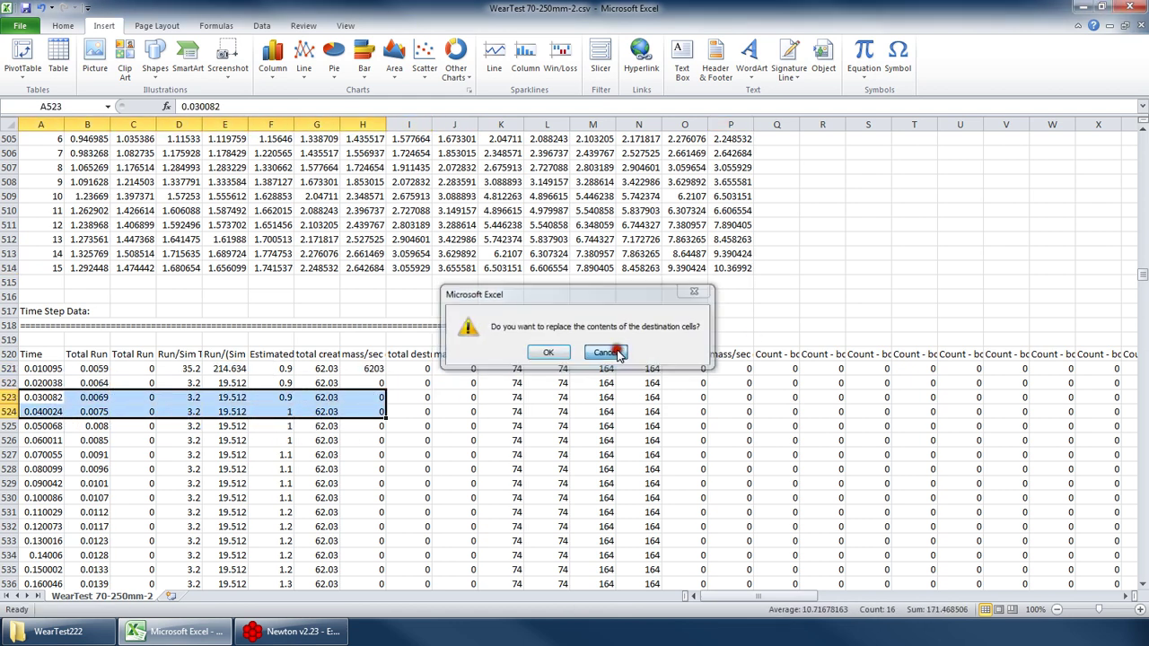
click(166, 410)
click(42, 355)
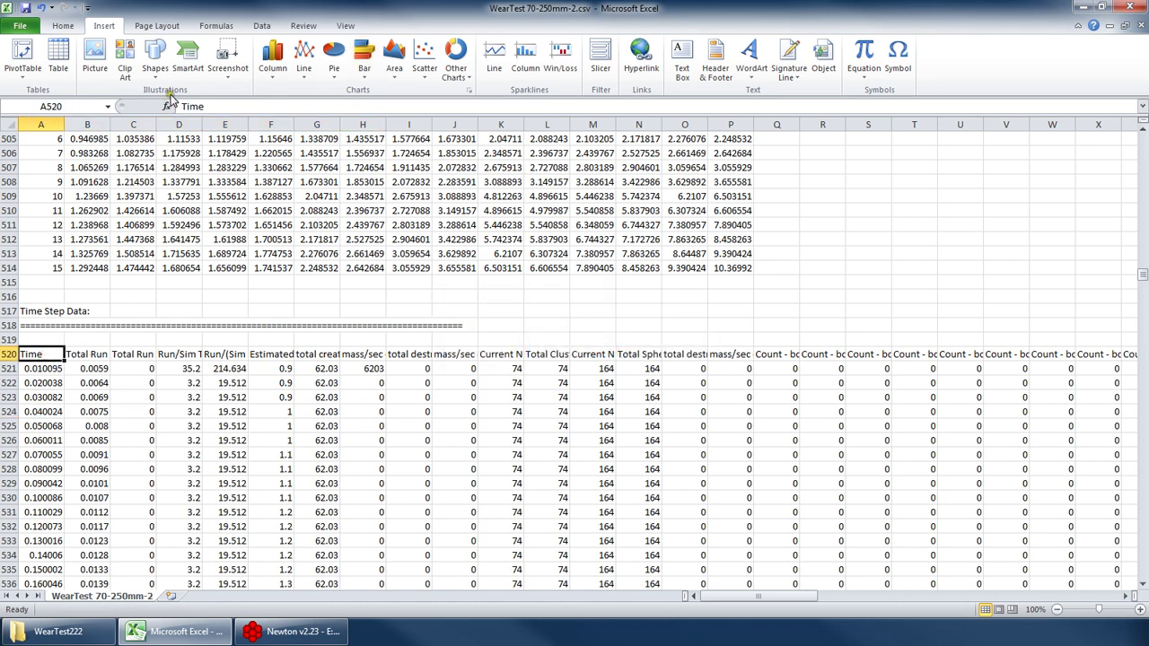
click(54, 371)
click(49, 384)
click(47, 398)
click(45, 413)
click(87, 357)
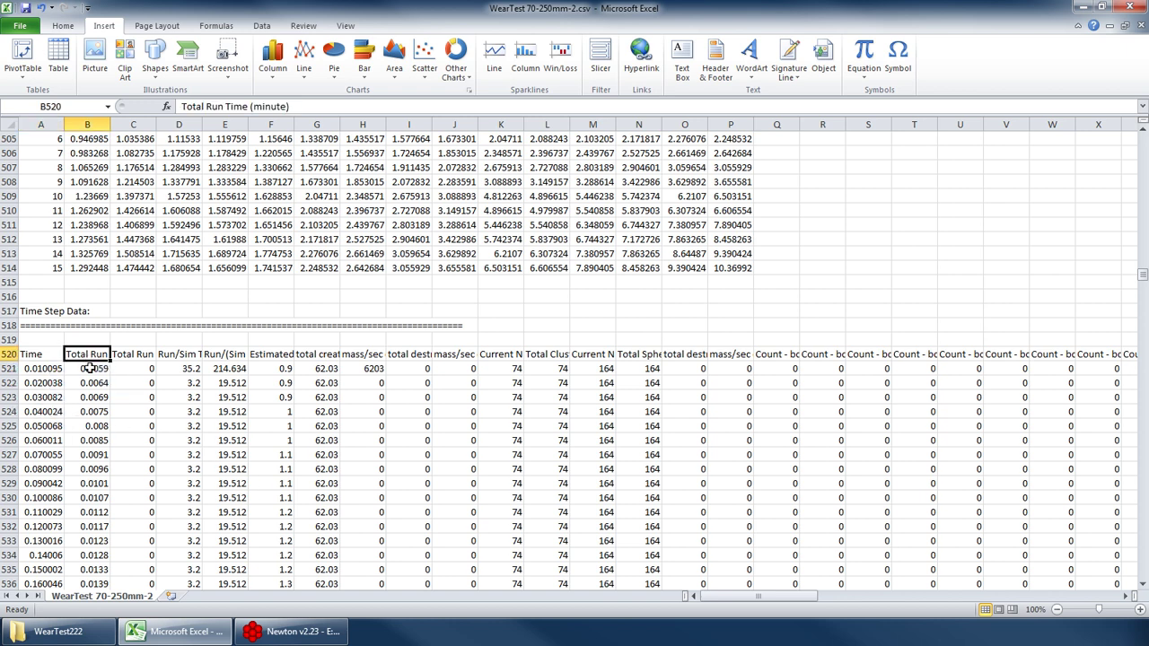
key(Down)
key(ctrl+Down)
key(Down)
key(Up)
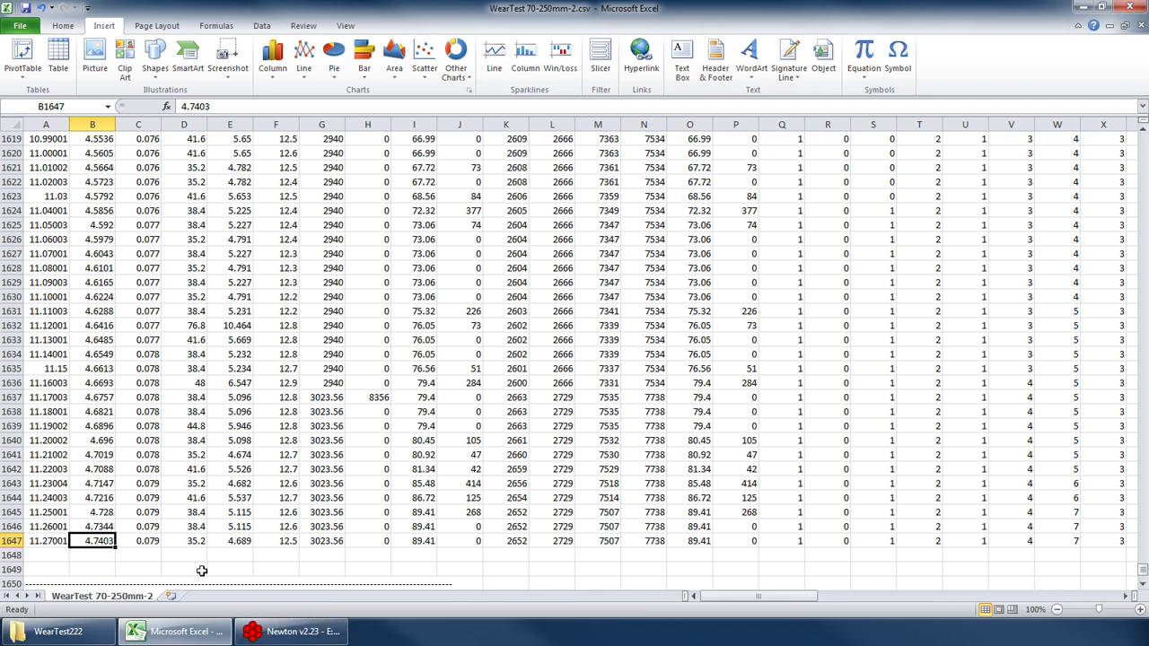
key(ctrl+Up)
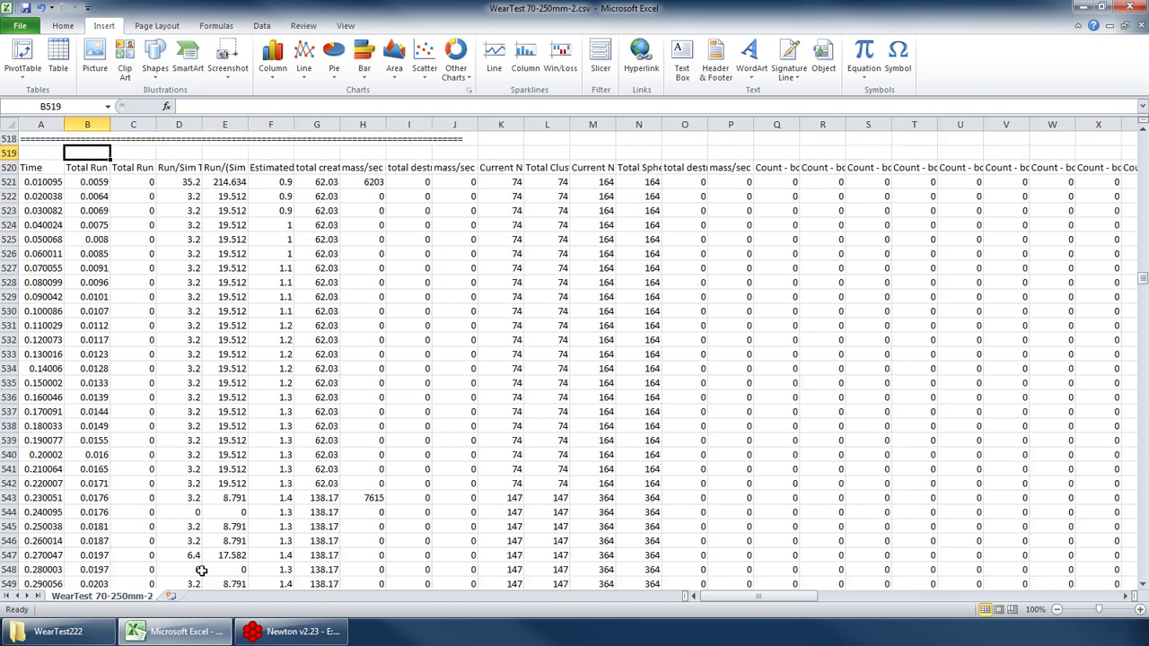
key(Right)
key(Down)
key(ctrl+Down)
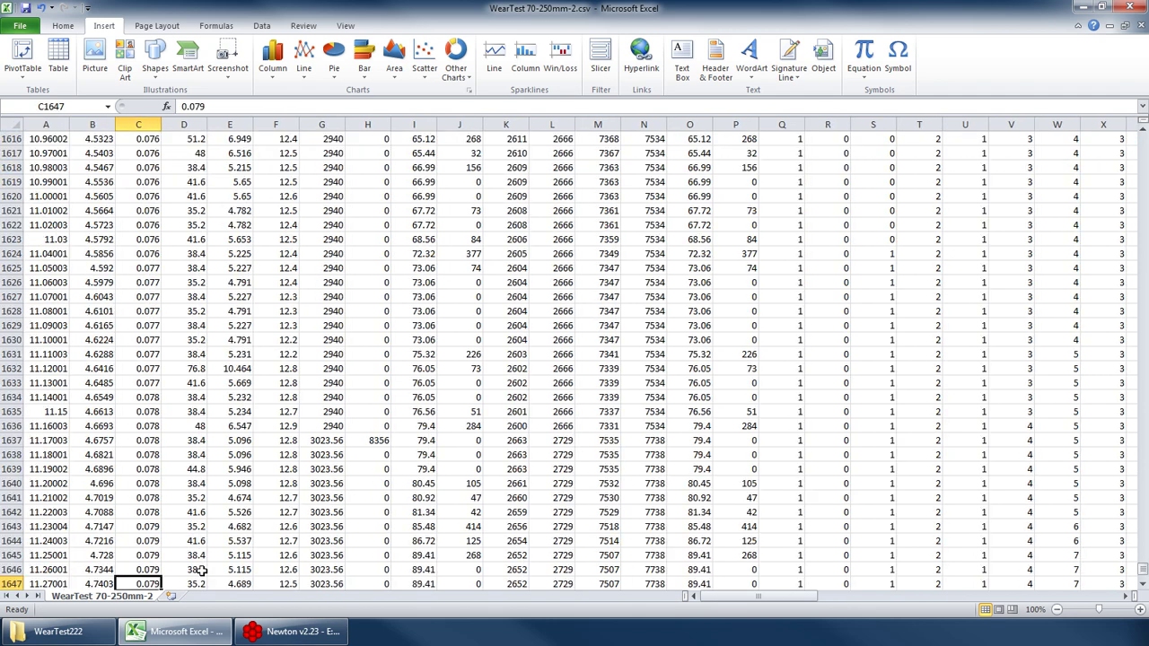
key(ctrl+Up)
key(Right)
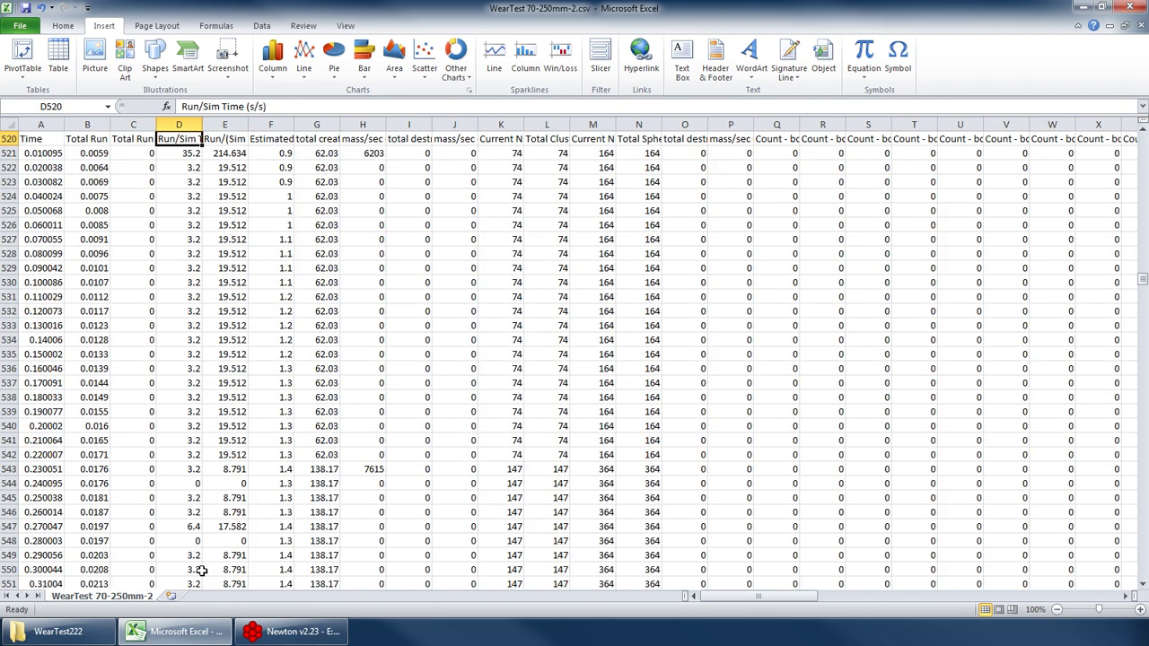
key(Right)
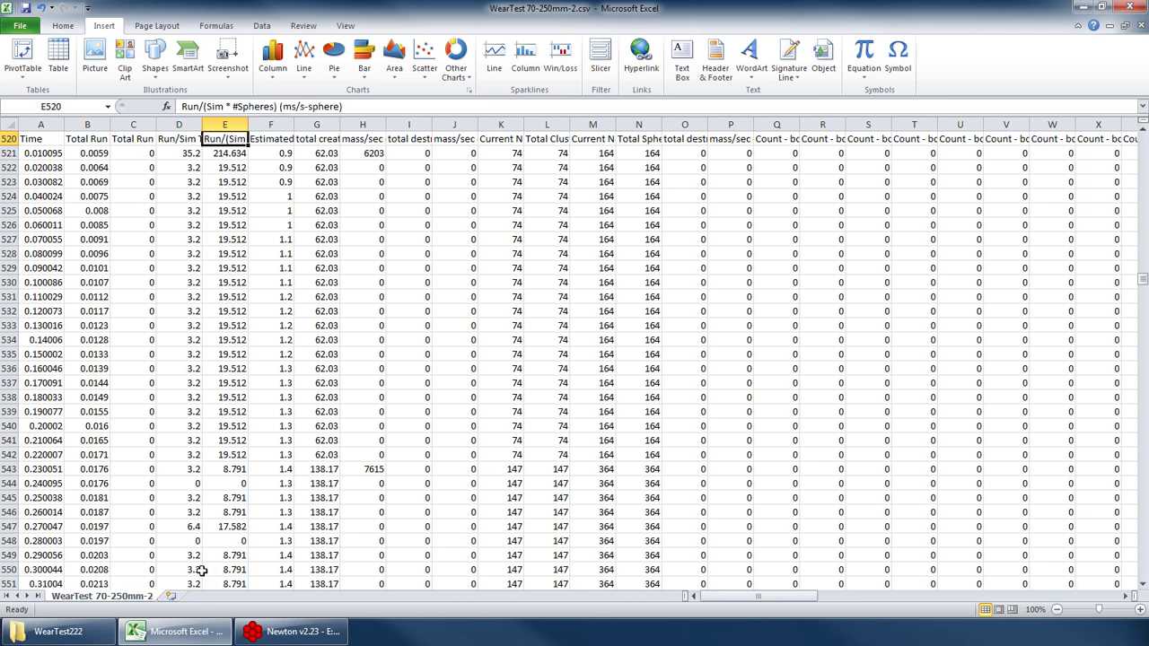
key(Left)
key(Right)
key(Left)
key(Right)
key(Left)
key(Right)
key(Down)
key(ctrl+Down)
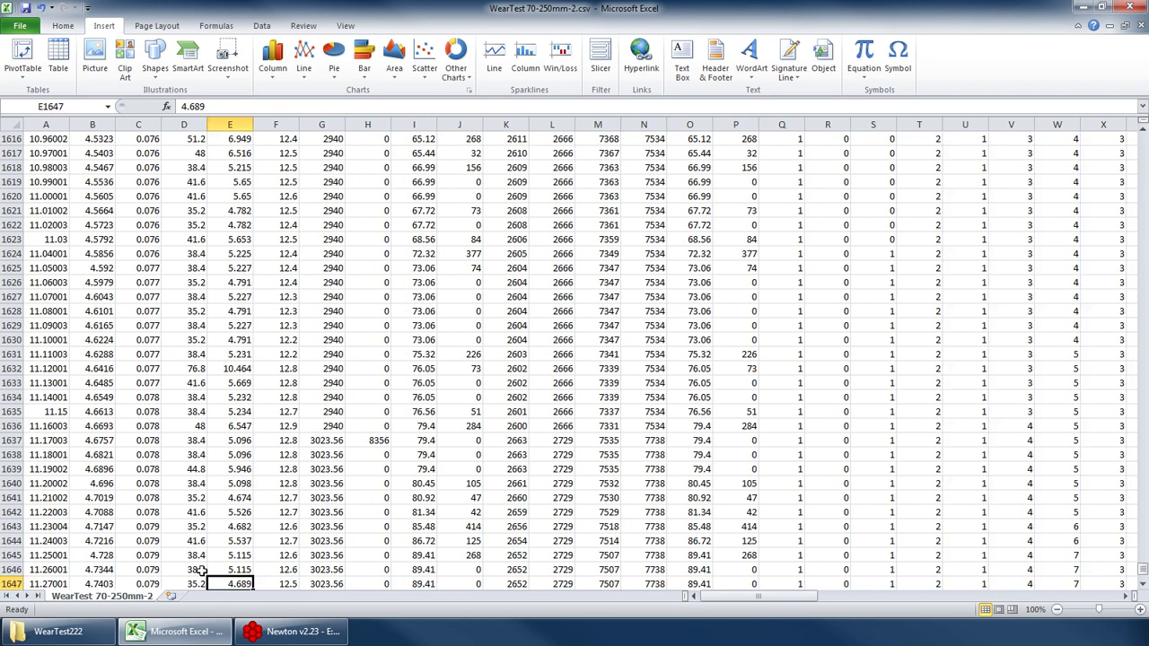
key(Left)
key(Right)
key(Left)
key(Right)
key(Left)
key(Right)
key(Left)
key(Right)
key(ctrl+Up)
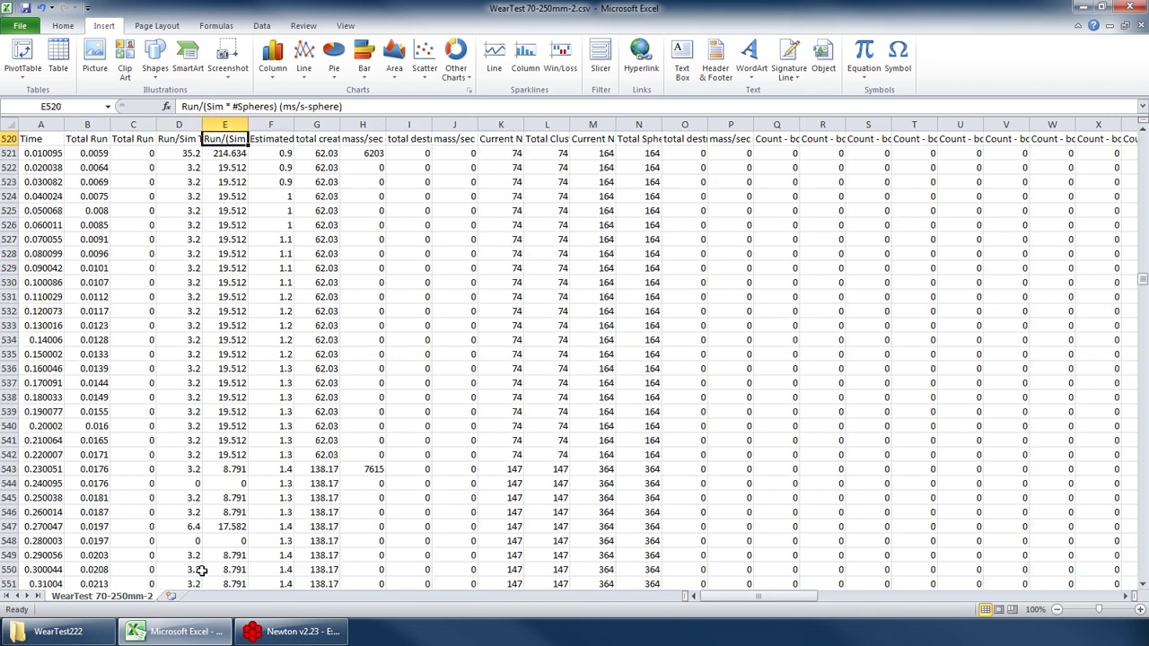
key(Right)
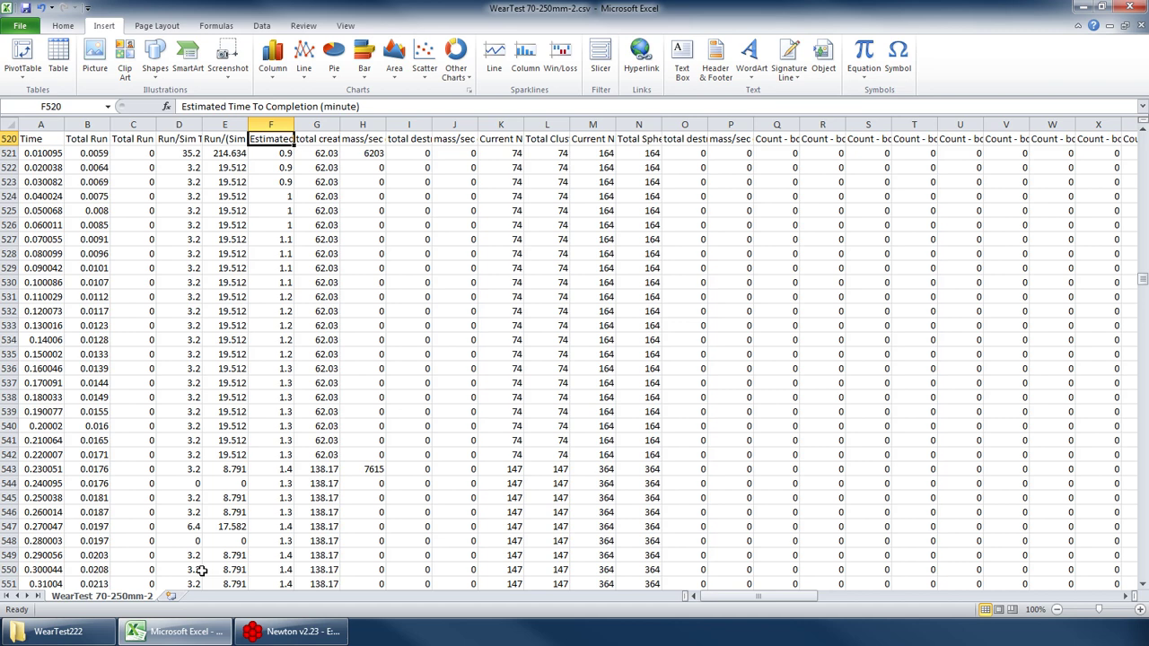
key(Down)
key(Down)
key(Down)
key(Down)
key(Down)
key(Up)
key(Up)
key(Up)
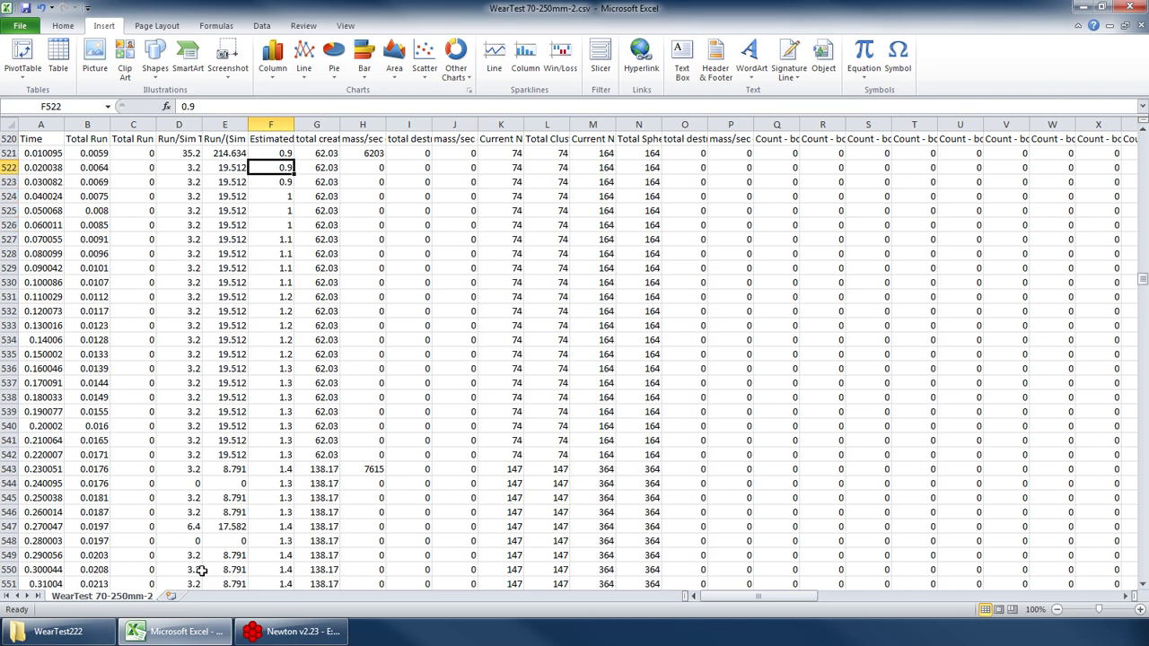
key(Up)
key(Up)
key(Right)
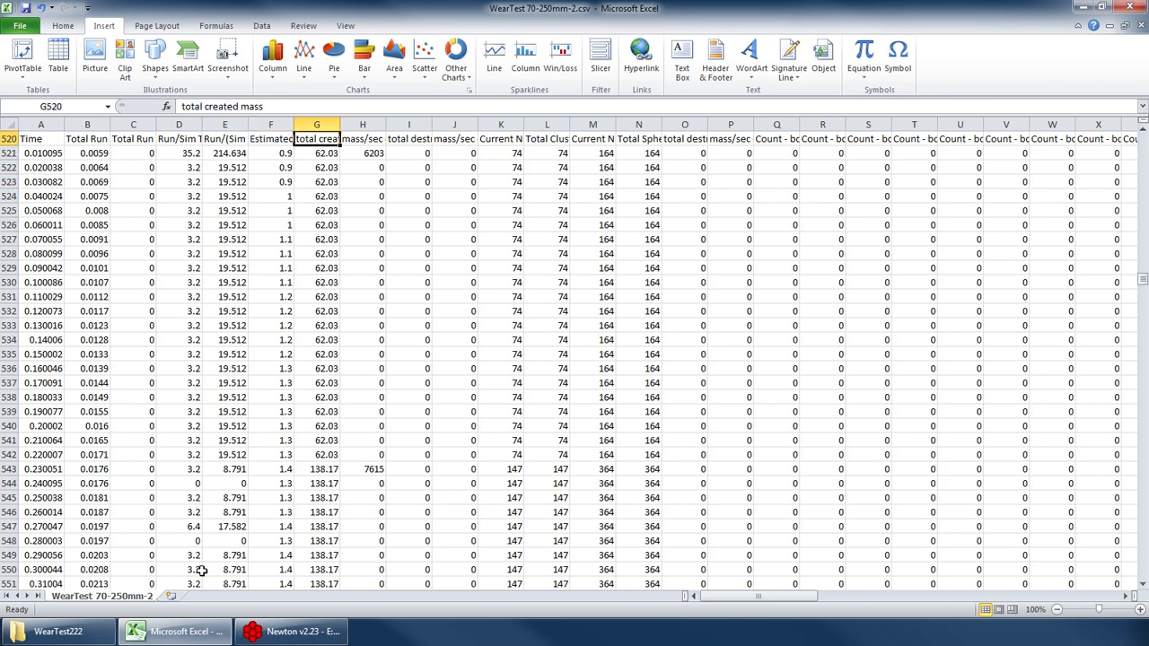
click(292, 631)
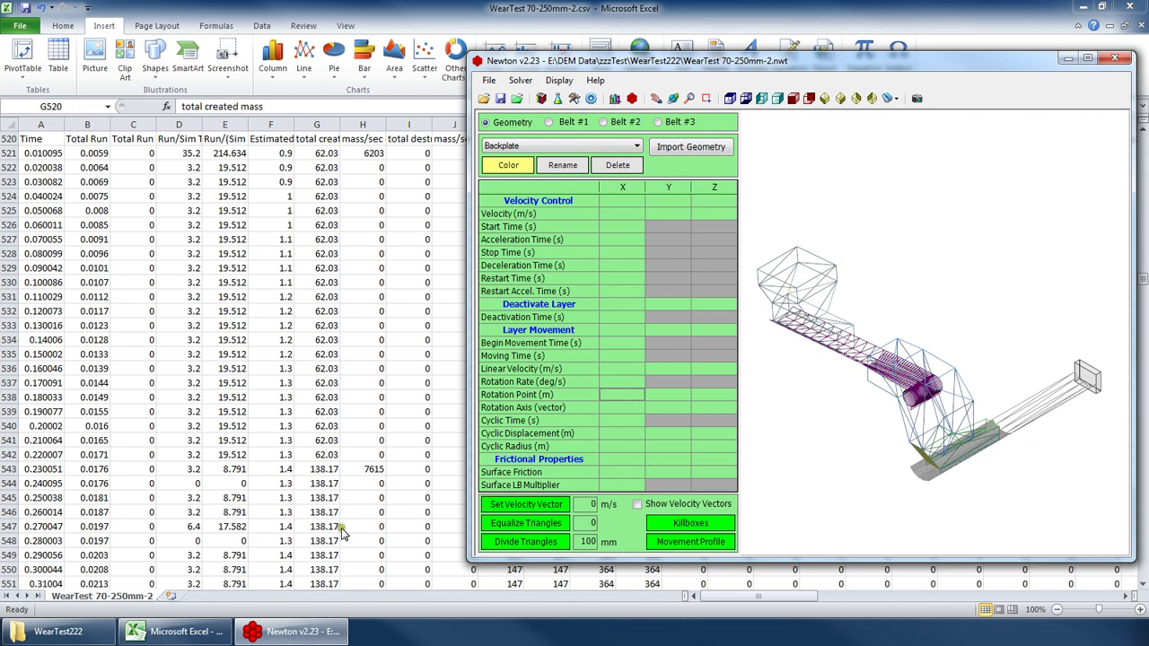
click(323, 145)
click(354, 140)
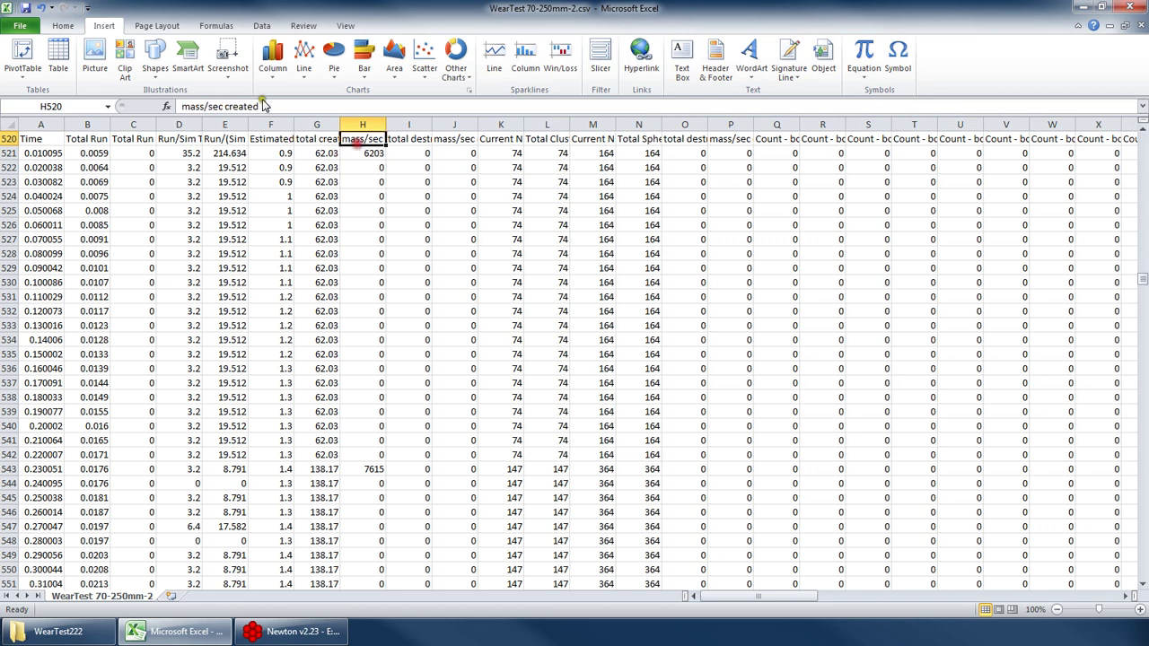
click(375, 153)
drag(361, 182, 377, 418)
click(372, 152)
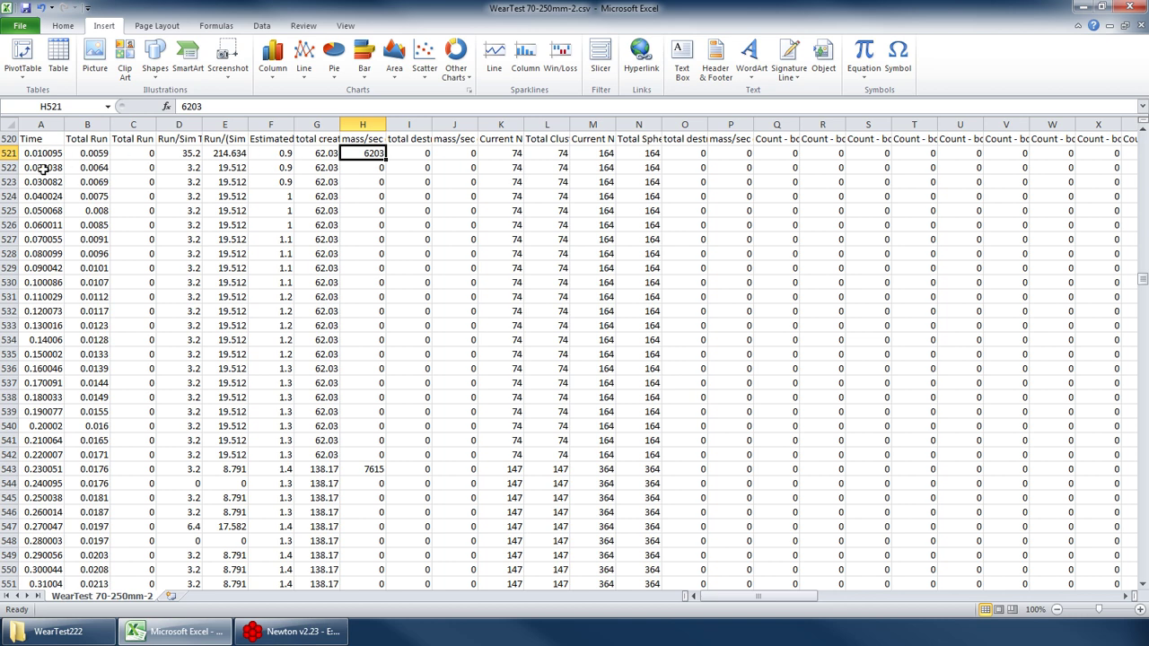
click(319, 157)
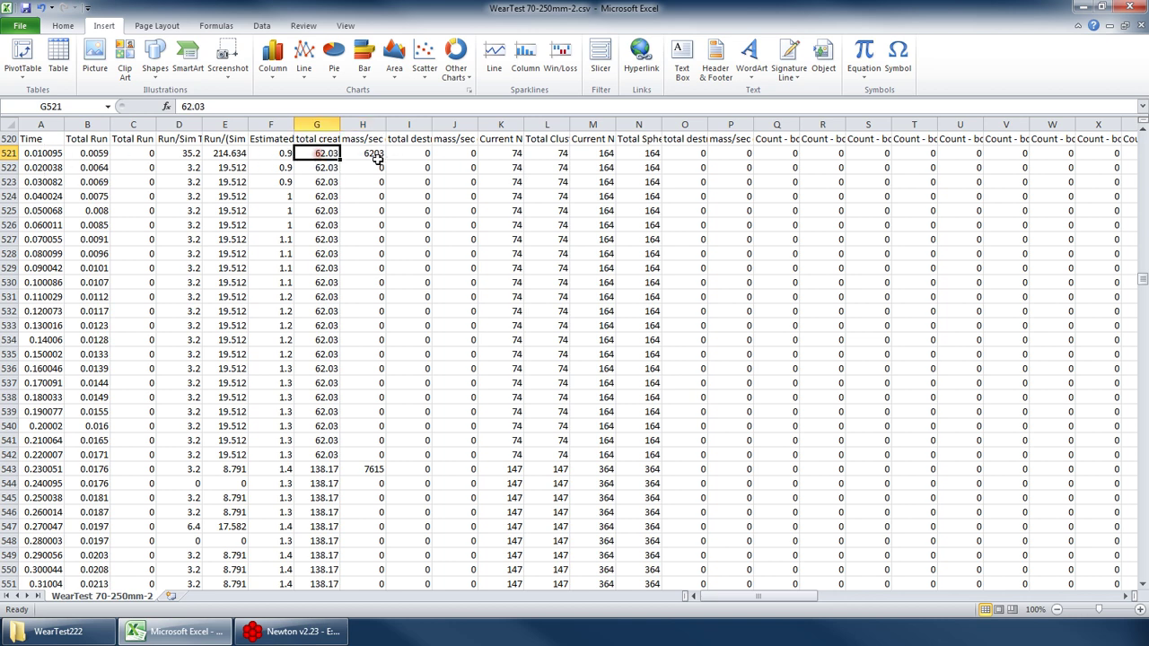
click(58, 154)
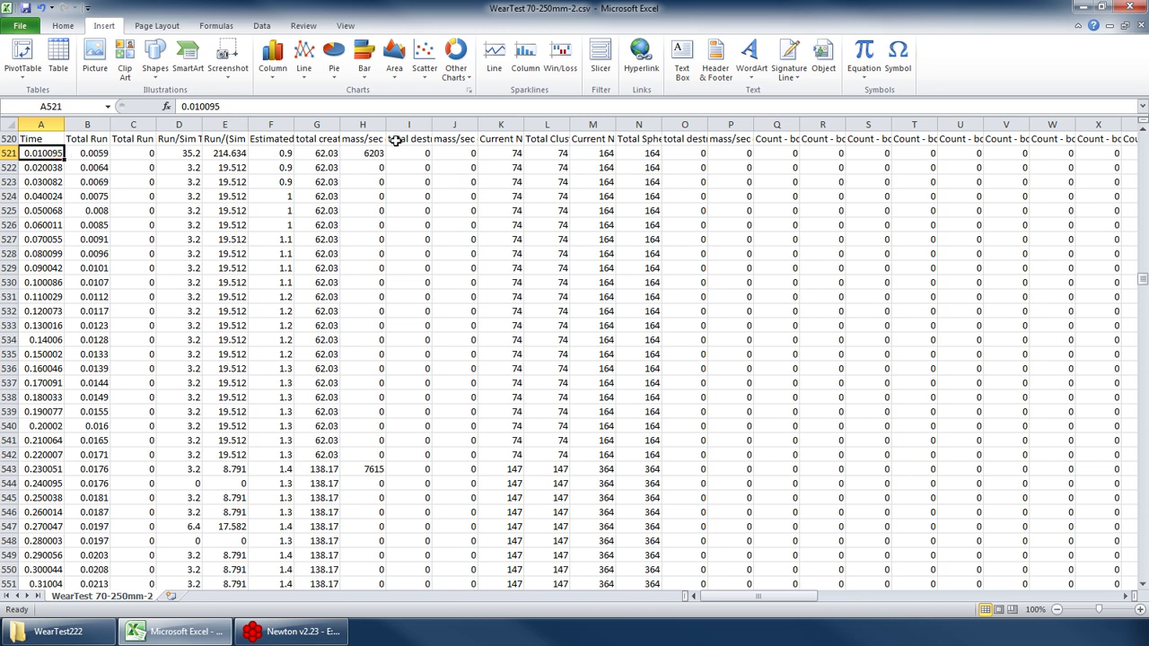
click(319, 154)
key(Home)
click(363, 154)
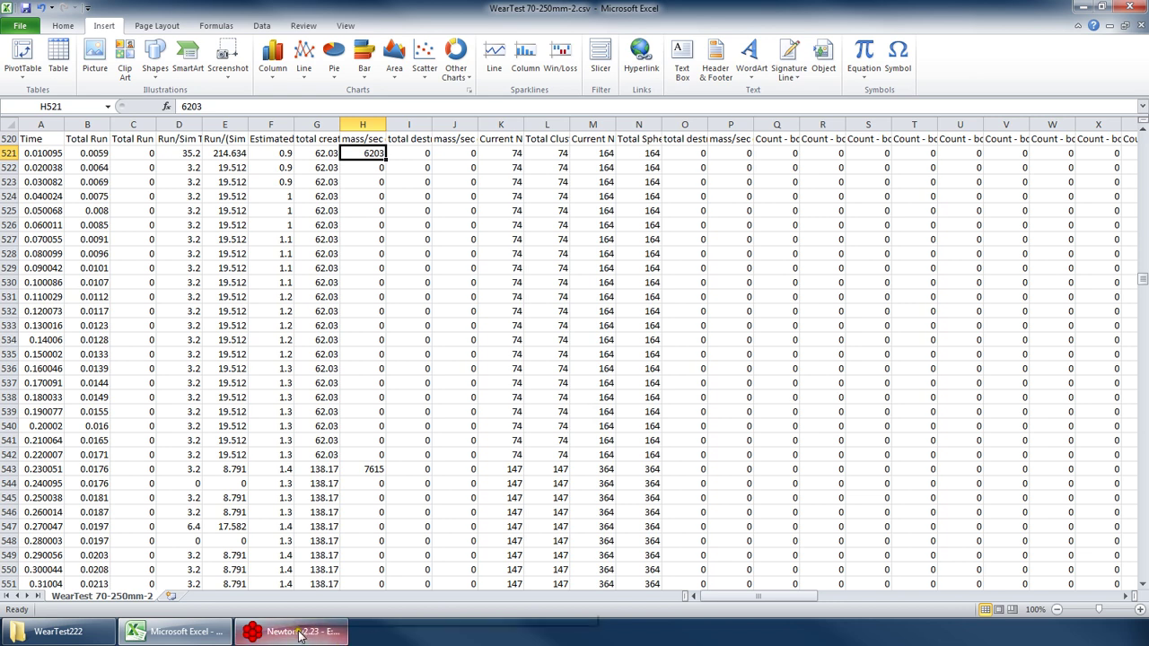
click(403, 142)
click(456, 139)
click(292, 631)
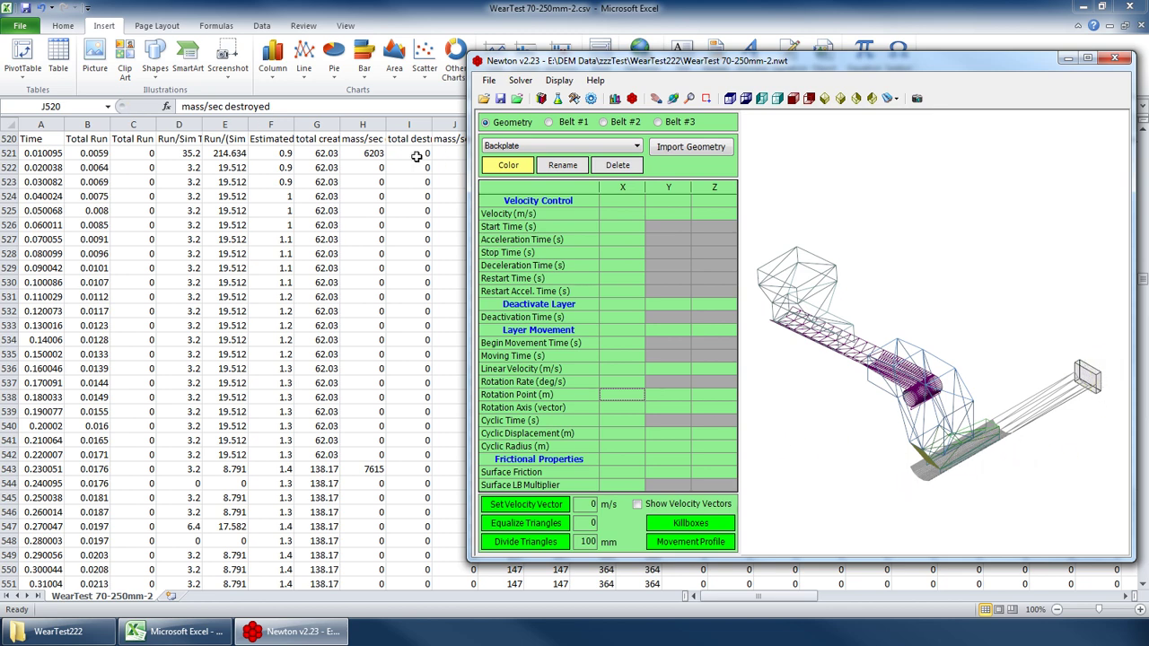
click(449, 159)
click(439, 152)
click(435, 139)
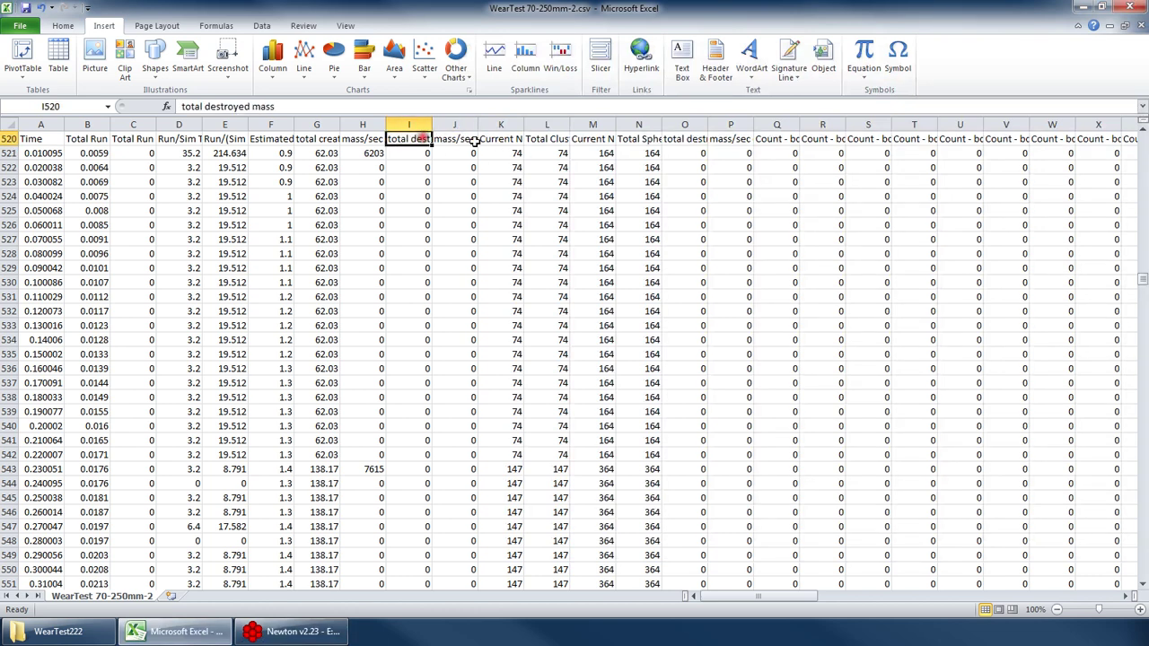
click(420, 140)
click(422, 155)
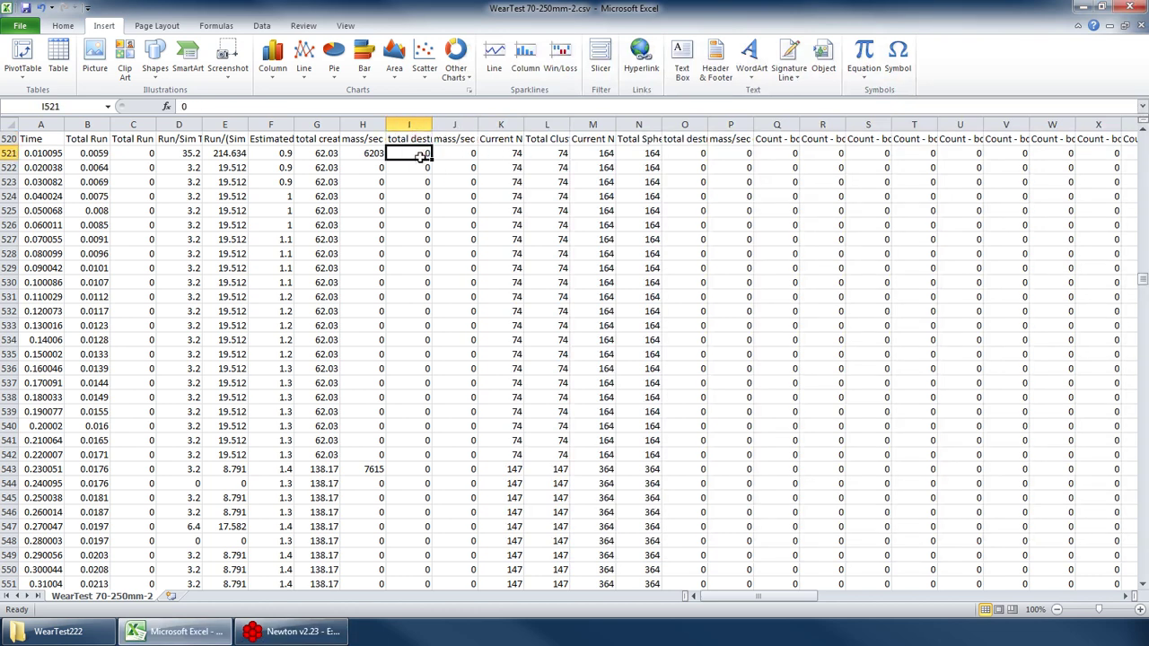
key(ctrl+Down)
key(Up)
key(Up)
key(Up)
key(Up)
key(Up)
key(Up)
key(Up)
key(Down)
key(Down)
key(Down)
key(Down)
key(Down)
key(Down)
key(Down)
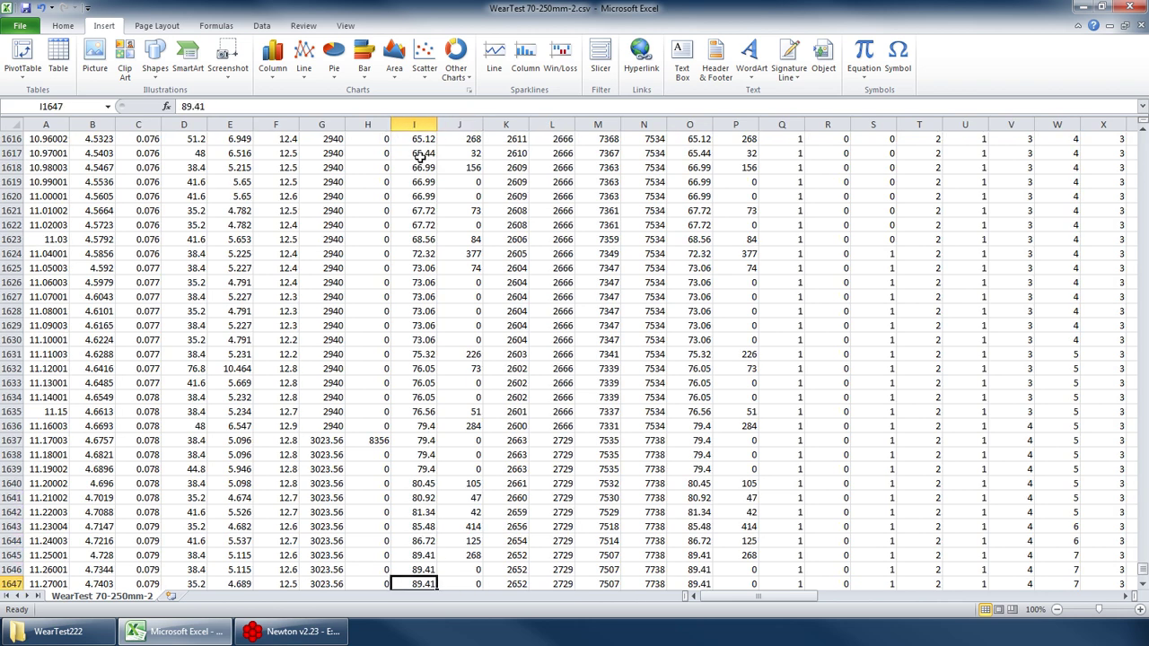
key(ctrl+Up)
key(Right)
key(Left)
key(Right)
key(Right)
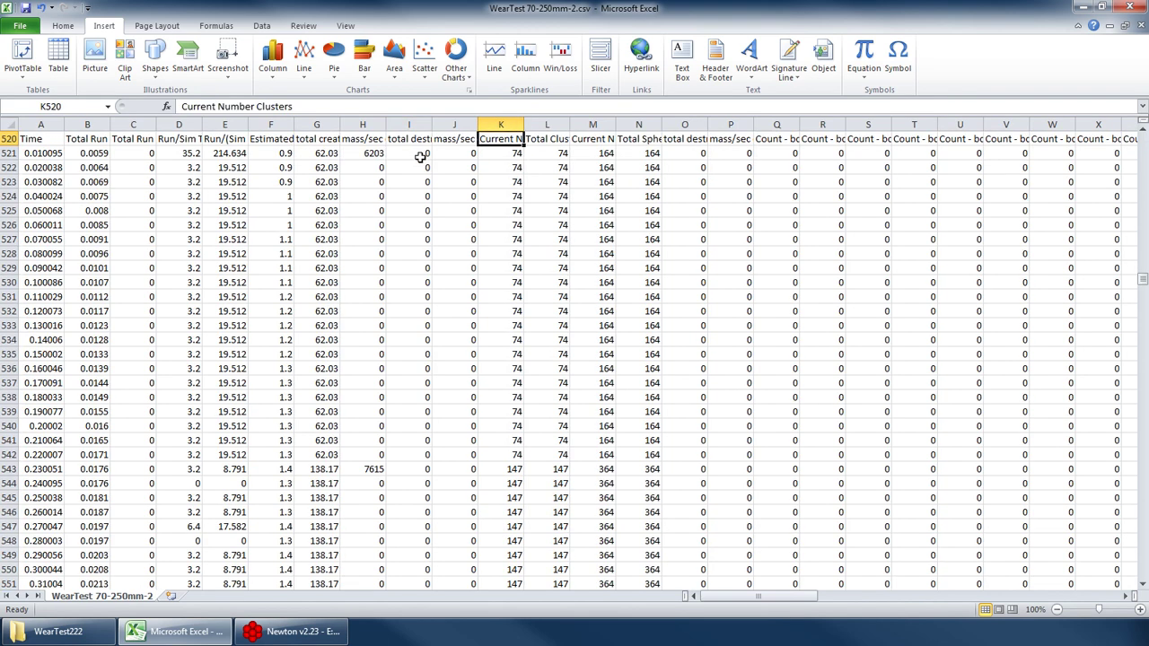
key(Right)
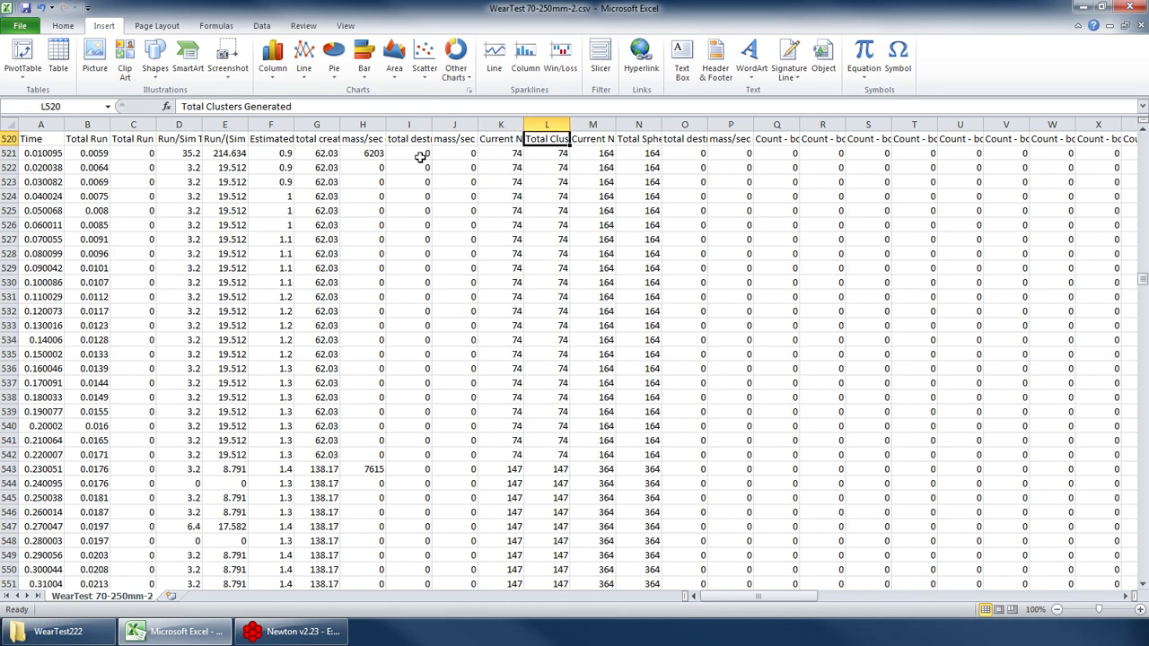
key(Left)
key(Right)
key(Left)
key(Right)
key(Right)
key(Right)
key(Left)
key(Right)
key(Left)
key(Right)
key(Left)
key(Right)
key(Left)
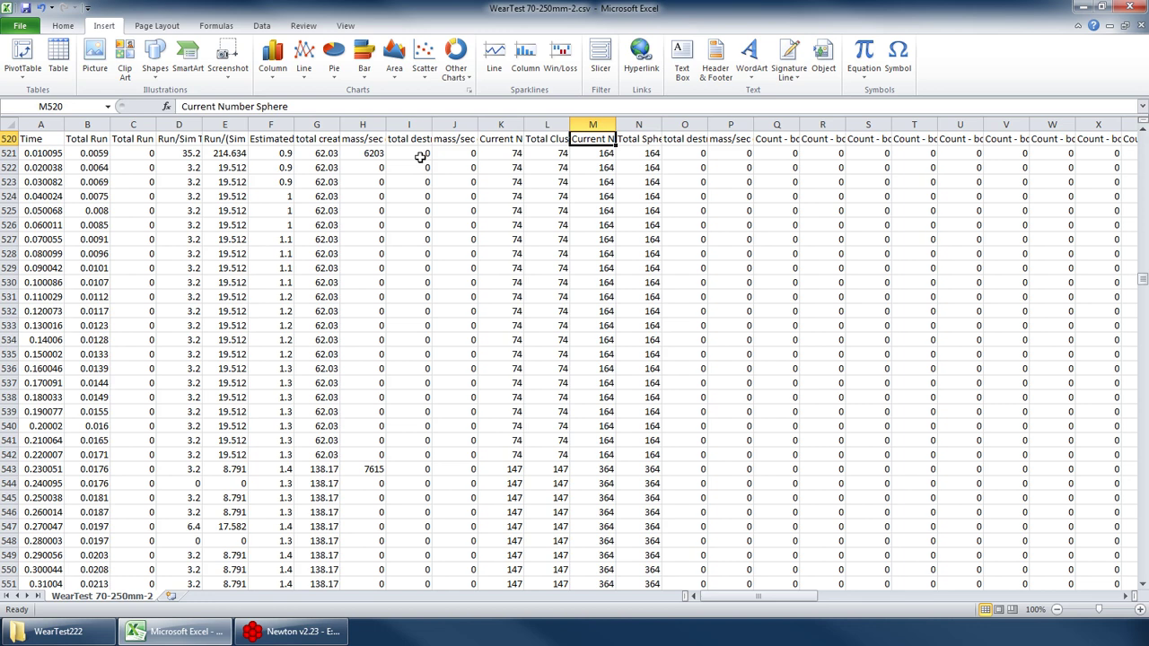
key(Right)
key(Left)
key(Right)
key(Left)
key(Right)
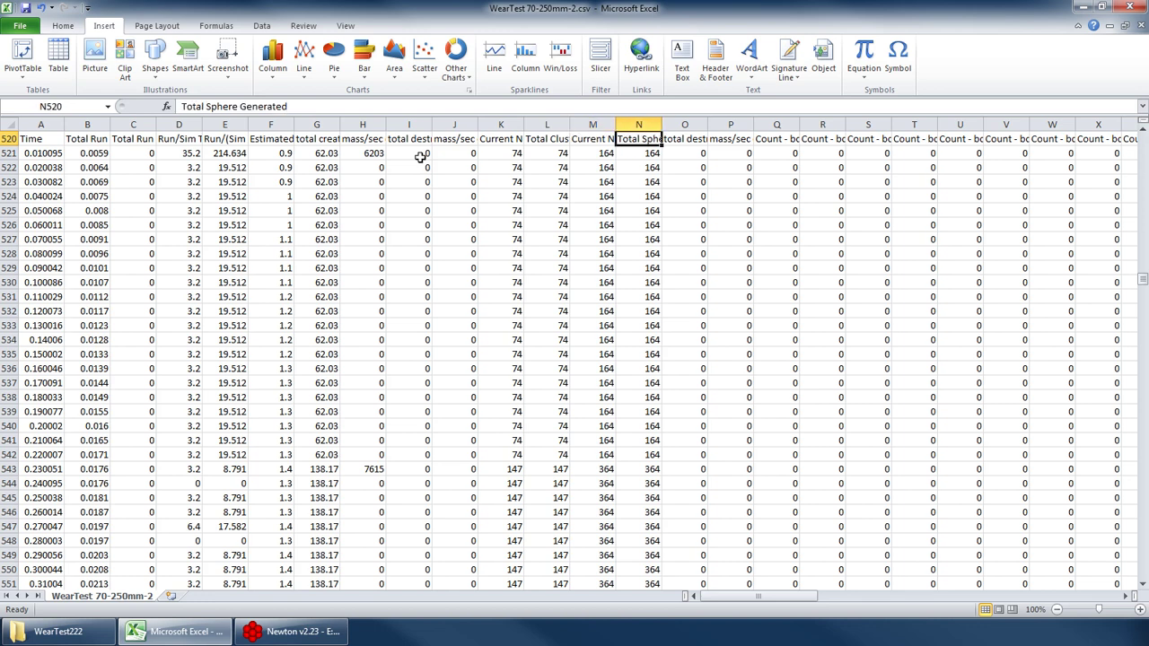
key(Right)
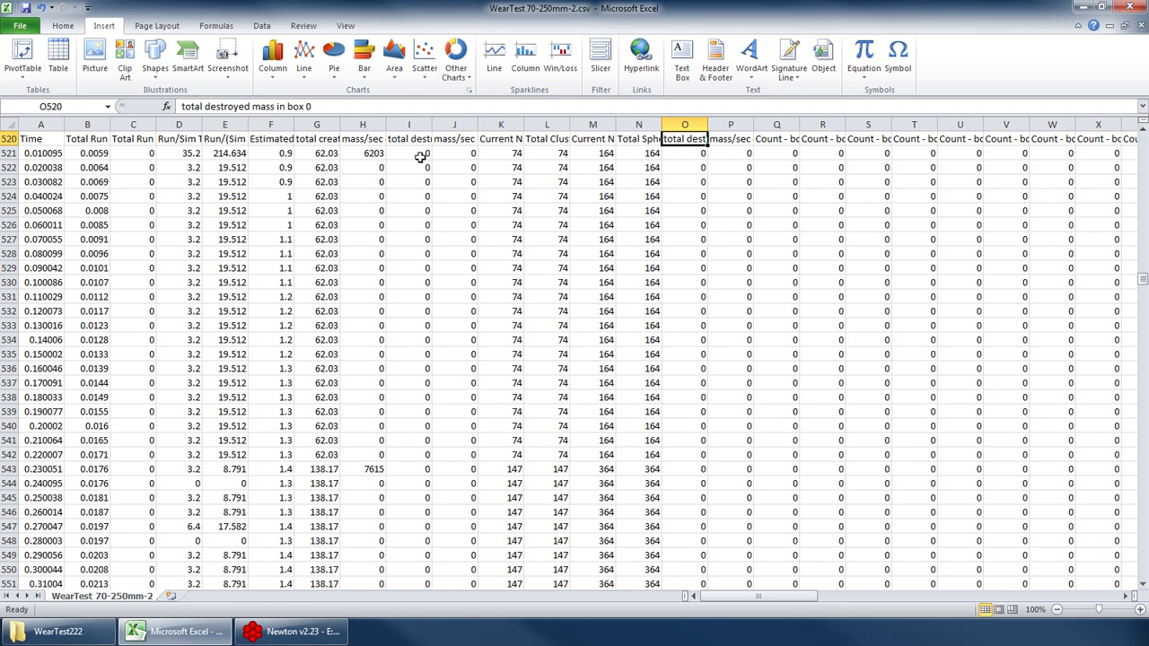
key(Right)
key(Left)
key(Right)
key(Right)
key(Left)
key(Left)
key(Right)
key(Right)
key(Right)
key(Right)
key(Right)
key(Right)
key(Right)
key(Right)
key(Right)
key(Right)
key(Right)
key(Right)
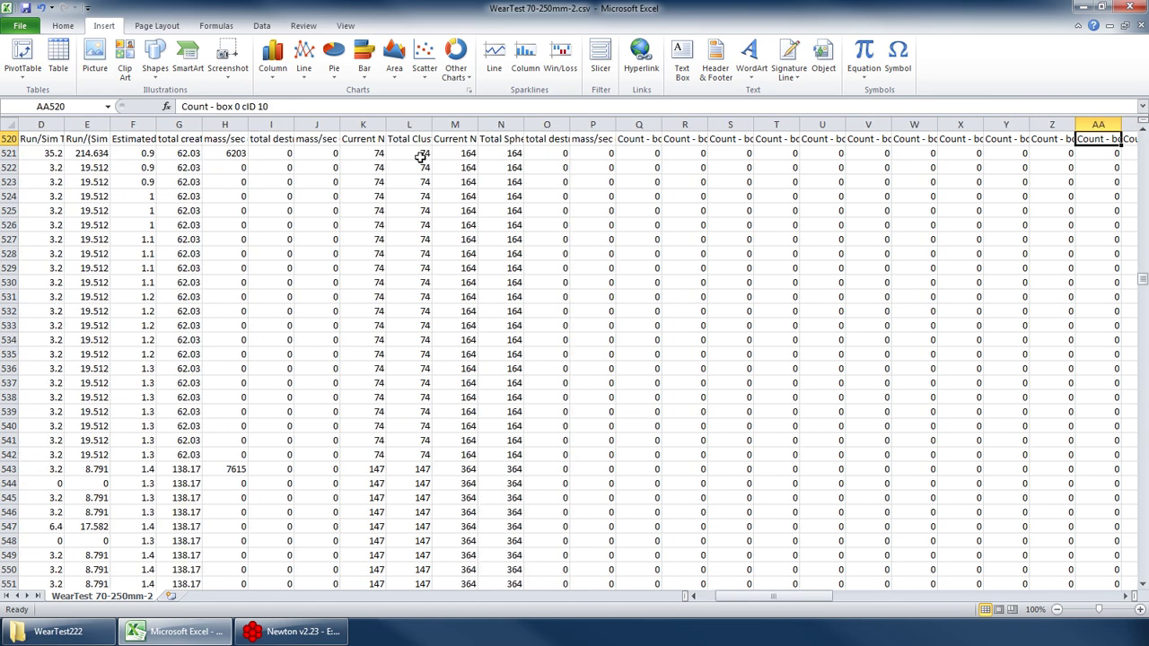
- Select all force data from the Backplate Normal Avg Elastic Force column onward, then clear it
key(Right)
key(Right)
key(Right)
key(Right)
key(Right)
key(Right)
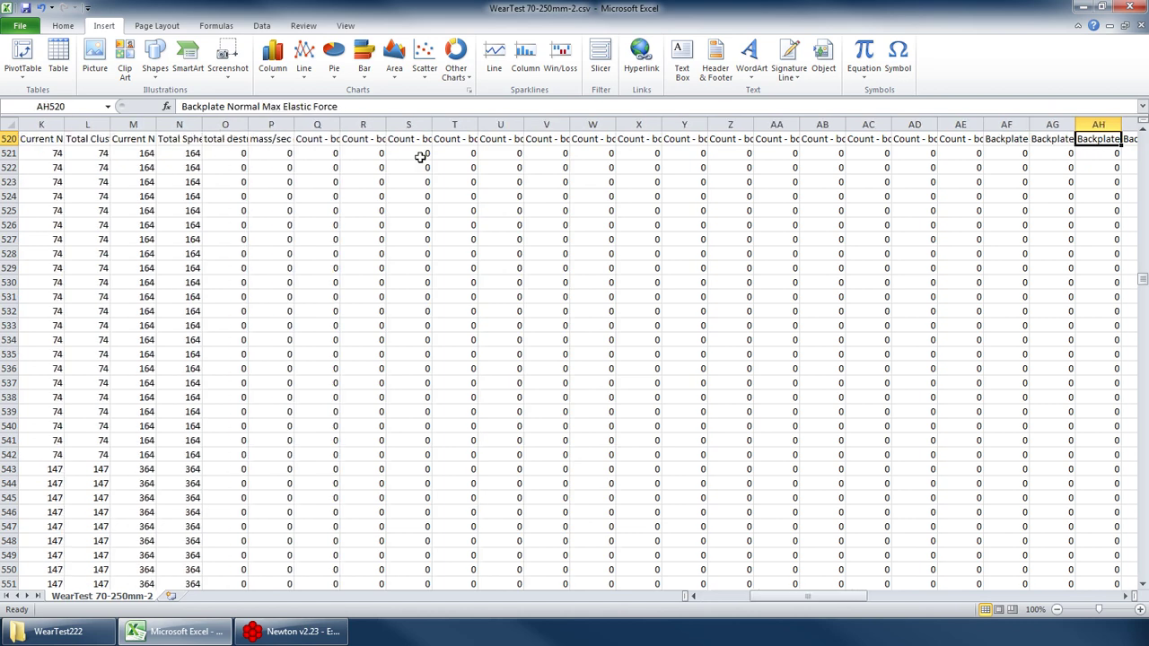
key(Left)
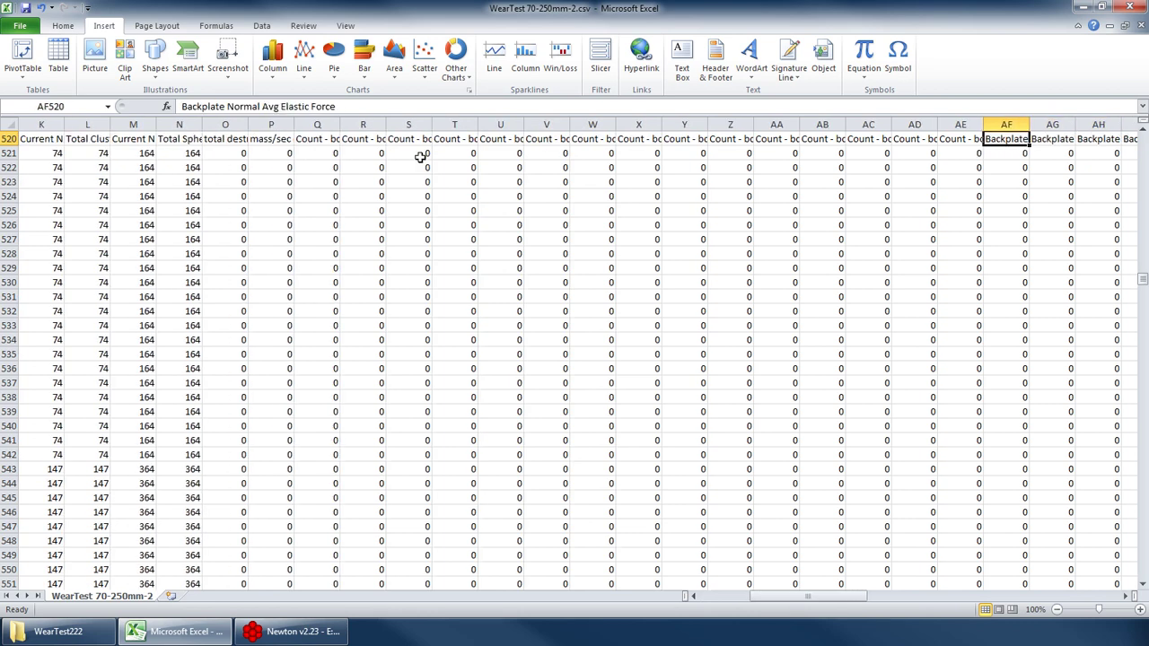
key(shift+Down)
key(ctrl+shift+Down)
key(ctrl+shift+Right)
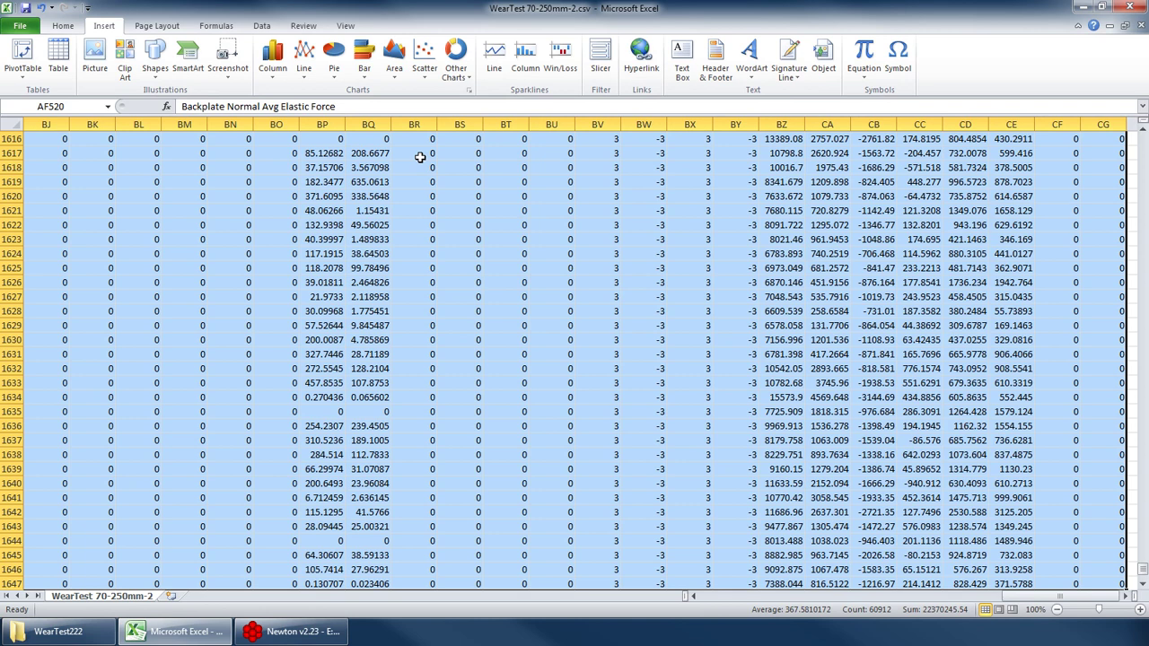
key(Left)
key(Left)
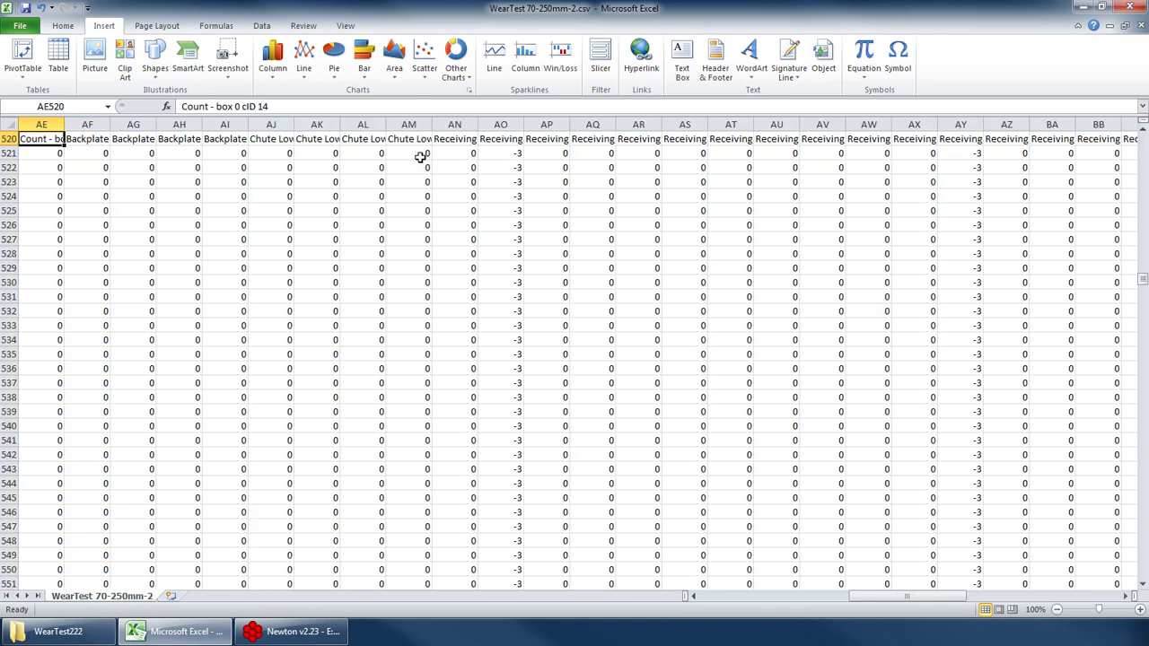
- Read across the Backplate and Chute Lower force headers in row 520, then bring Newton forward
key(Right)
key(Right)
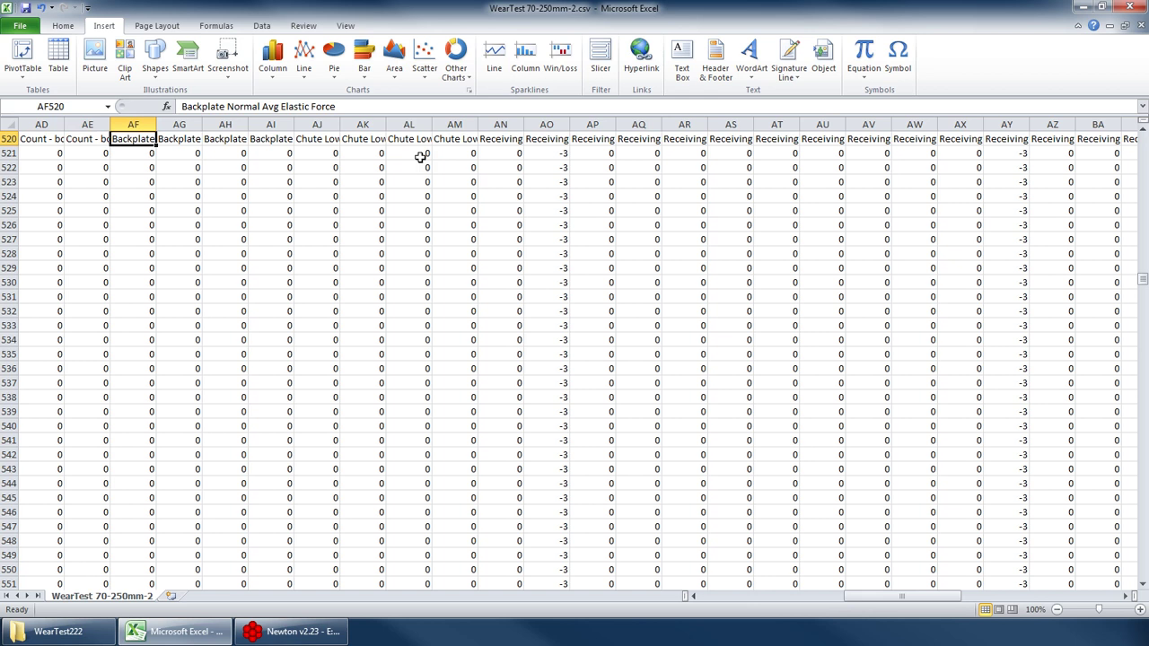
key(Right)
key(Right)
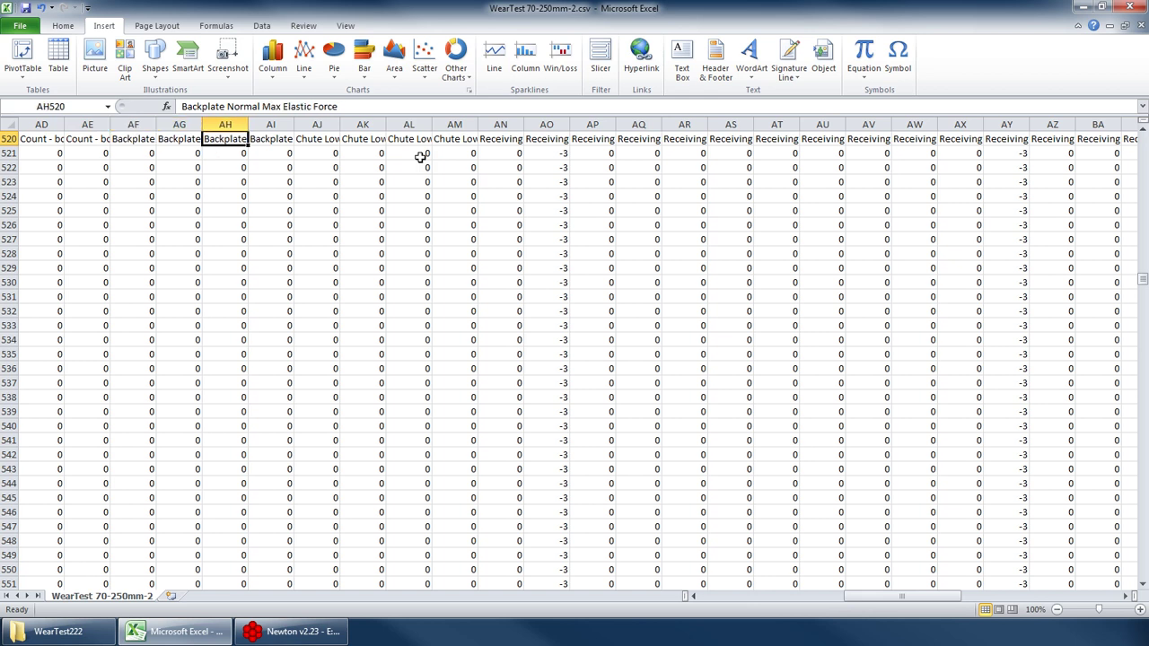
key(Right)
key(Right)
key(Right)
key(Right)
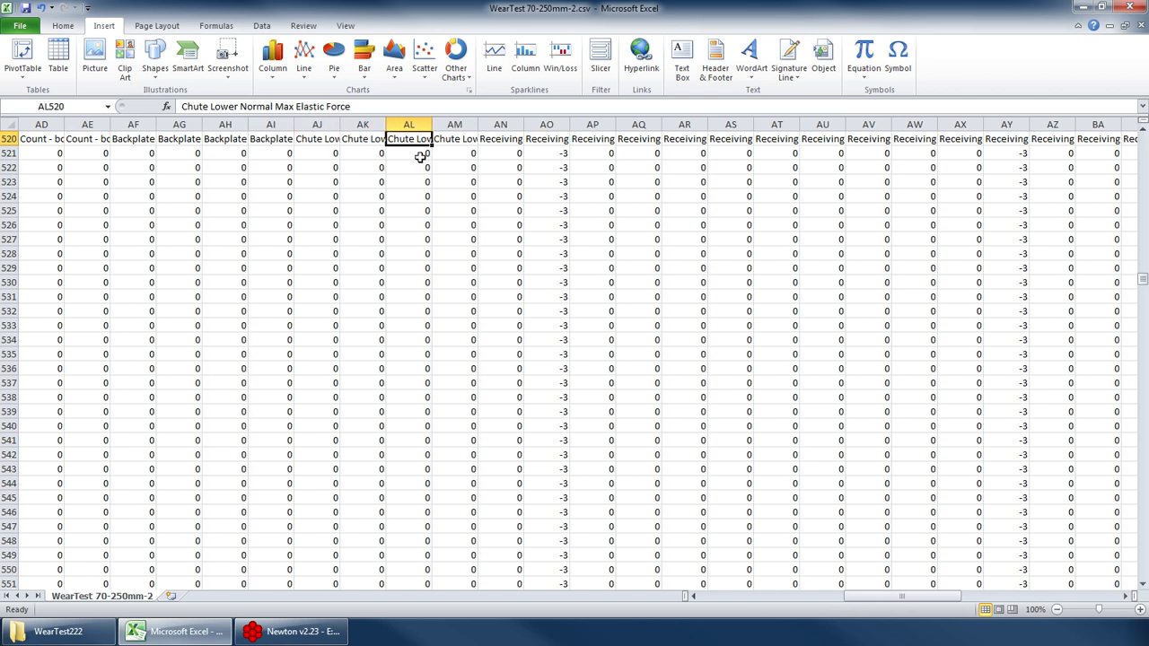
key(Right)
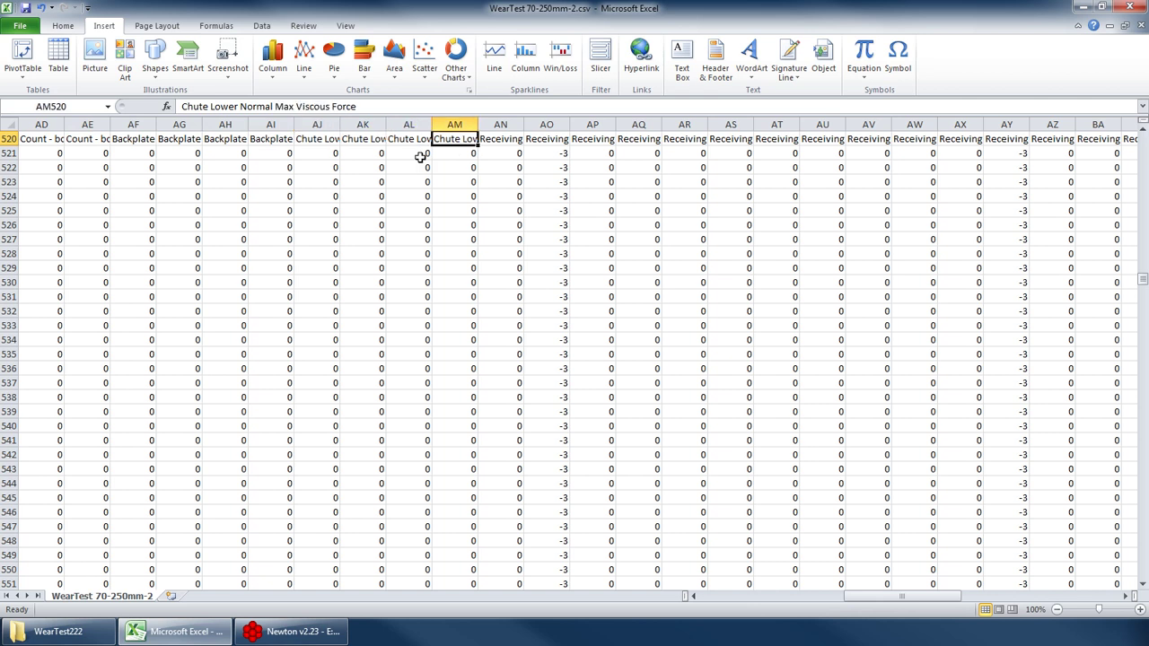
key(Left)
key(Left)
key(Left)
key(Left)
key(Left)
key(Left)
key(Left)
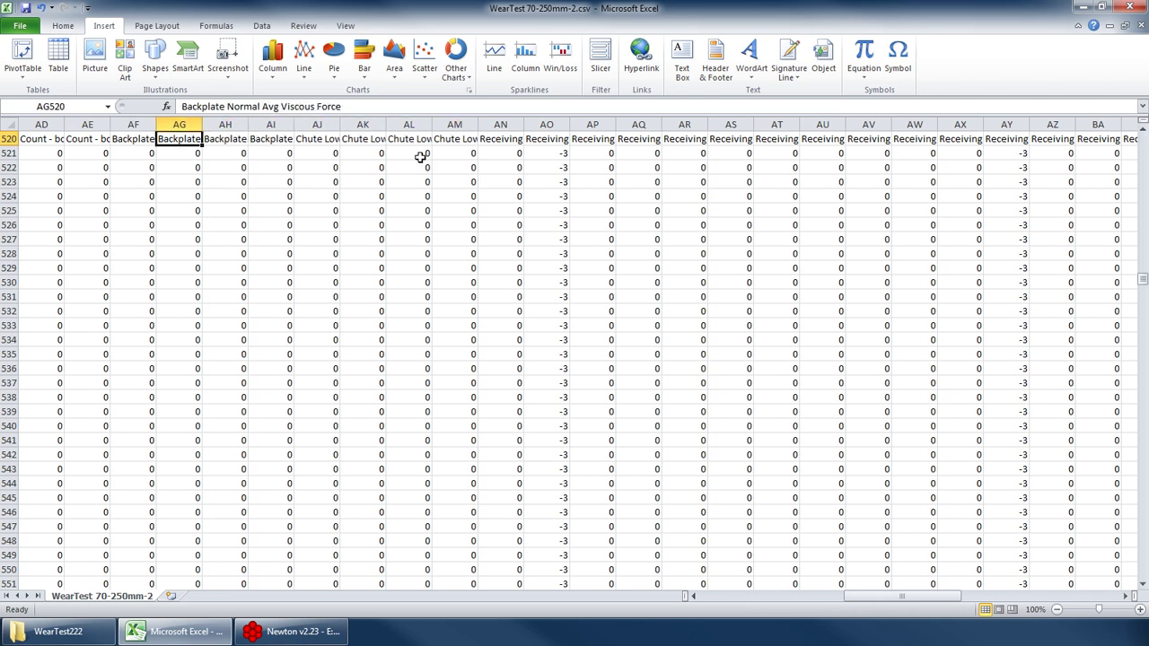
key(Right)
key(Right)
key(Right)
key(Right)
key(Left)
key(Left)
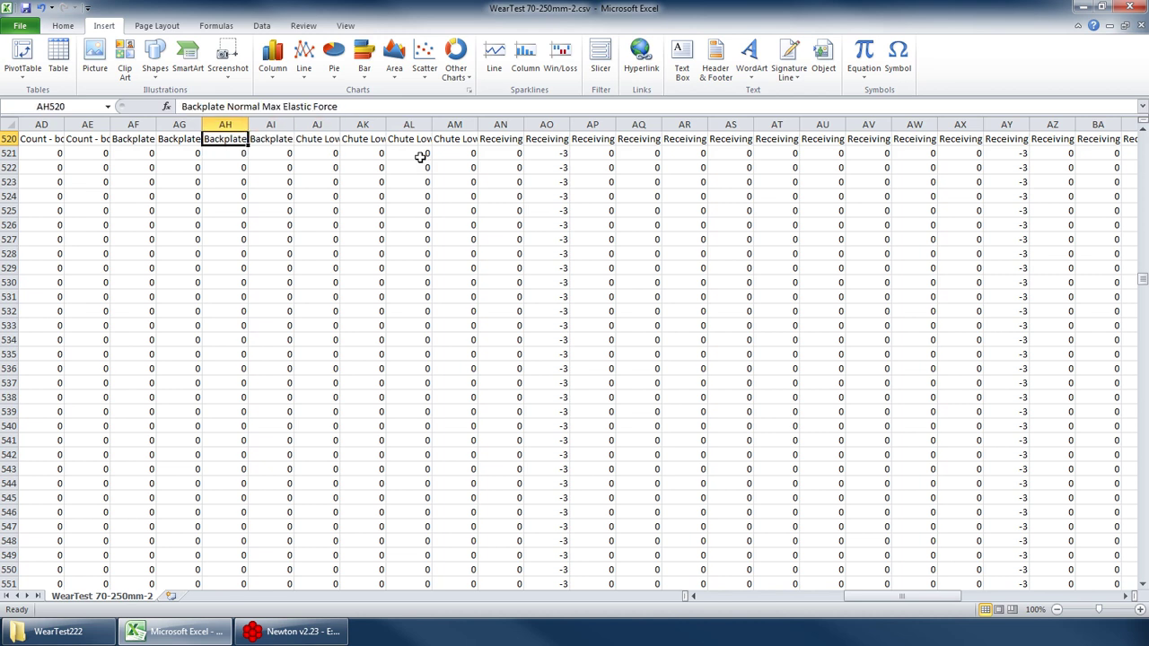
key(Left)
key(Right)
key(Left)
key(Right)
click(292, 631)
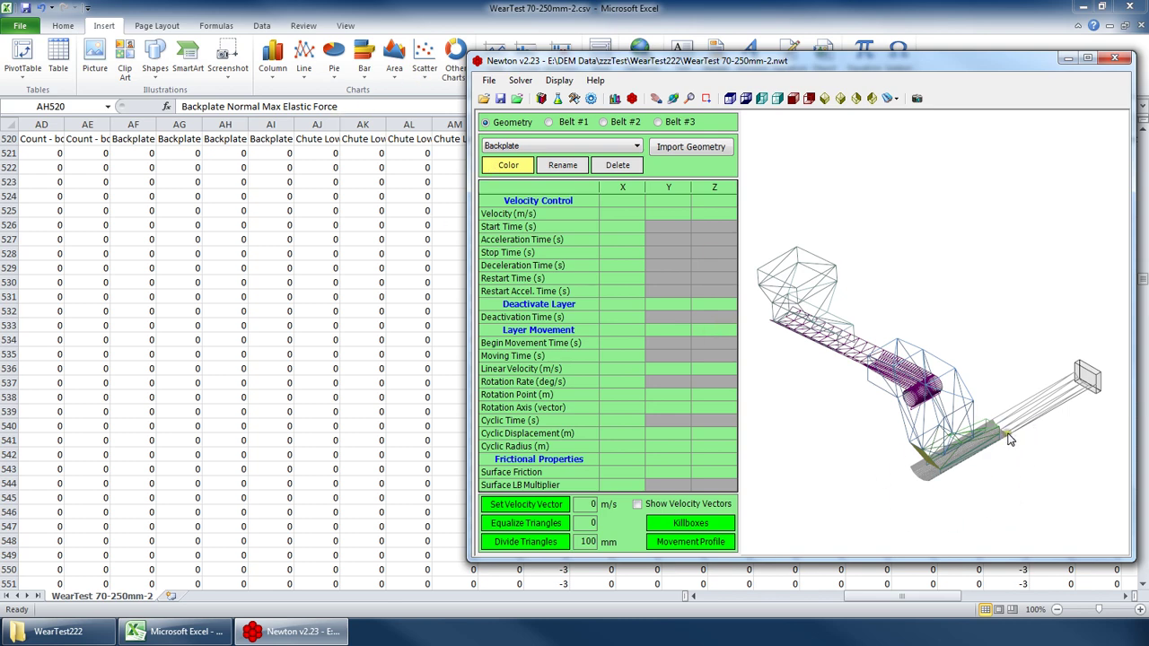
- Switch among Excel, Newton and the WearTest222 folder, then check the Receiving Belt Velocity X Max header
key(alt+Tab)
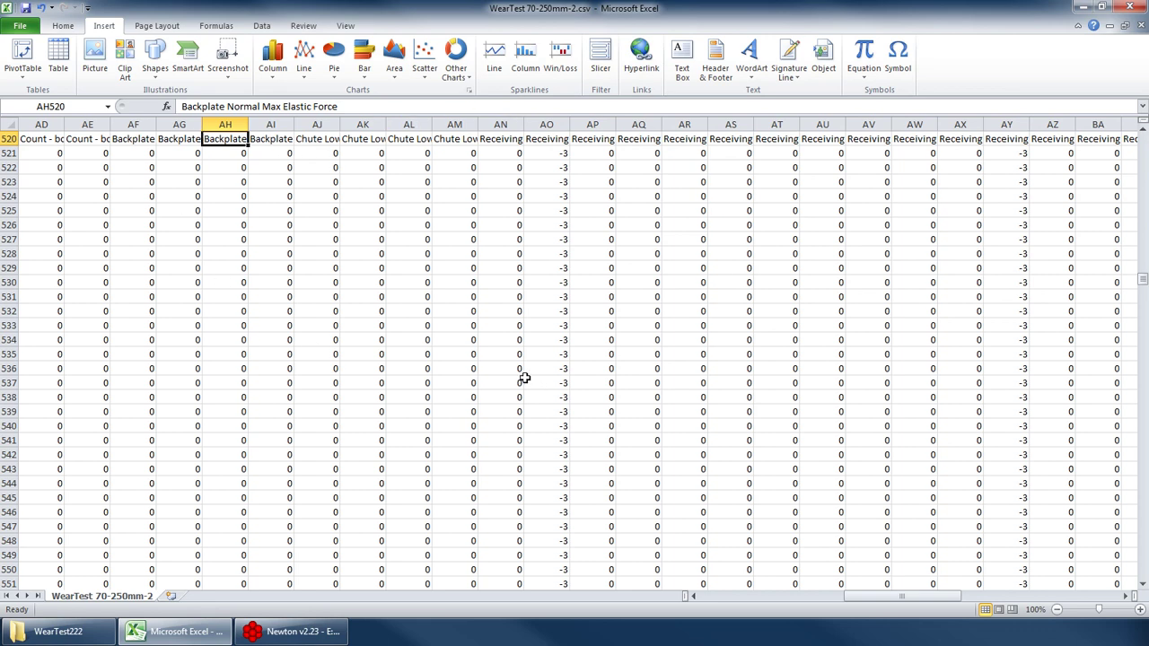
click(296, 631)
click(58, 631)
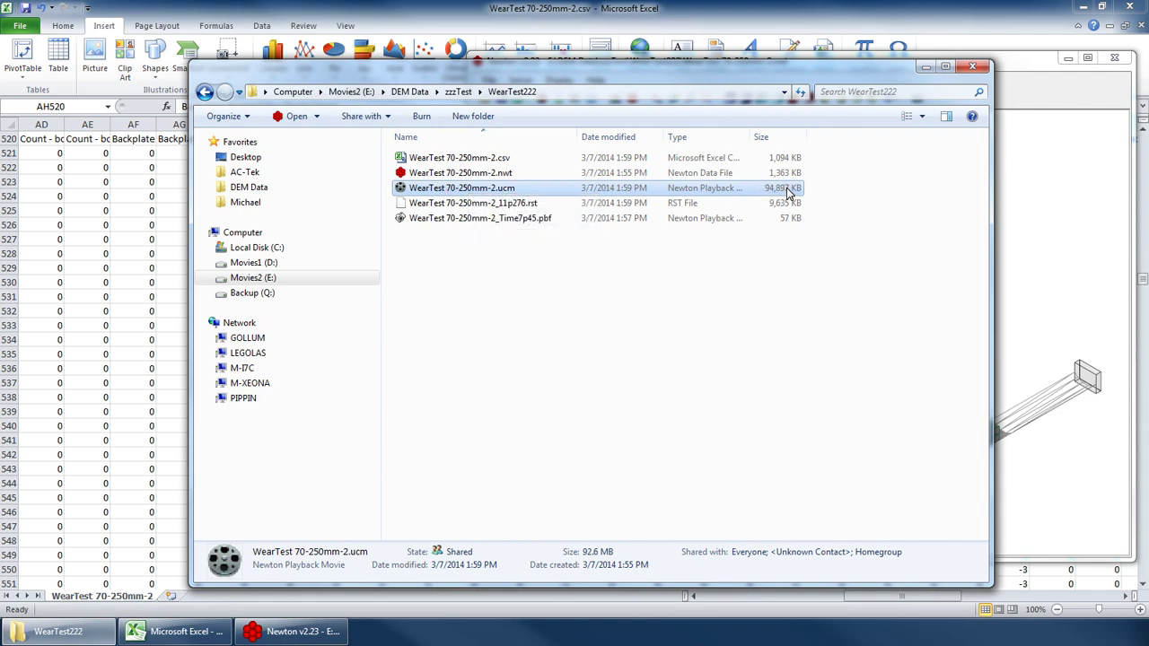
click(853, 7)
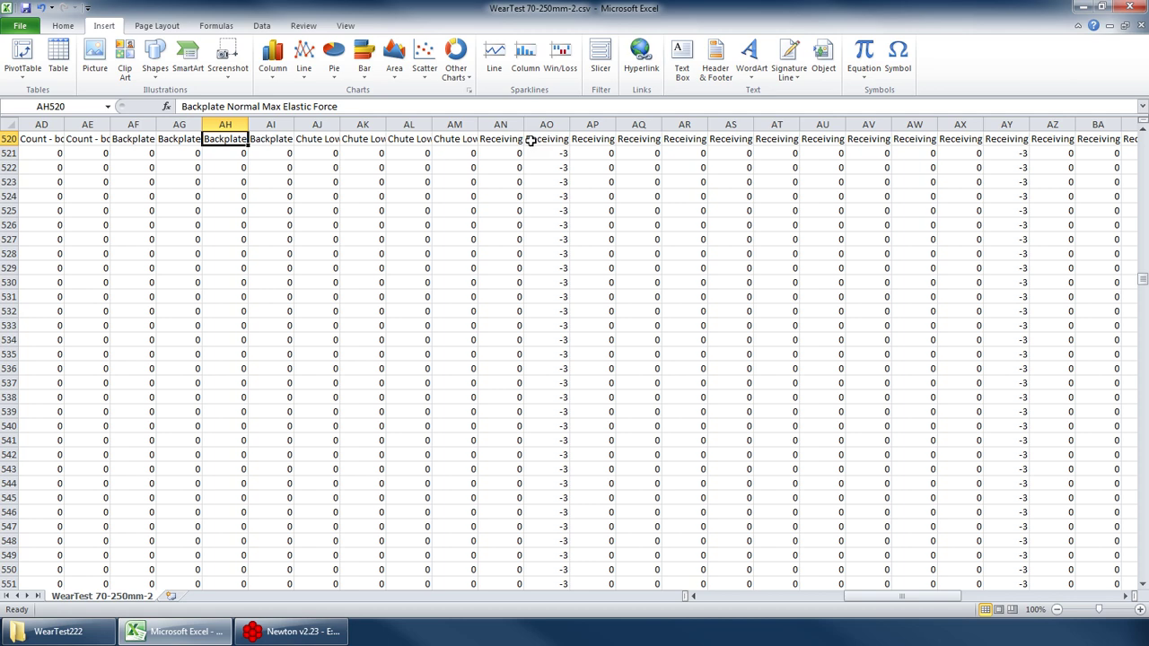
click(495, 134)
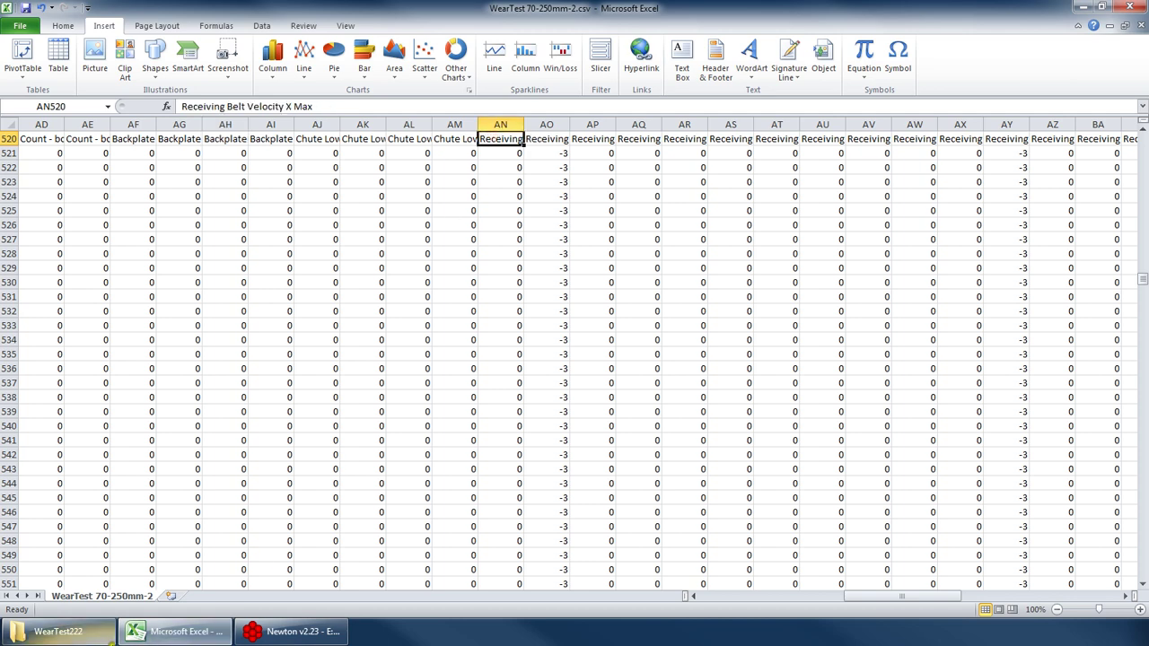
- Select the csv output file in the WearTest222 folder and minimize Explorer
click(58, 631)
click(468, 155)
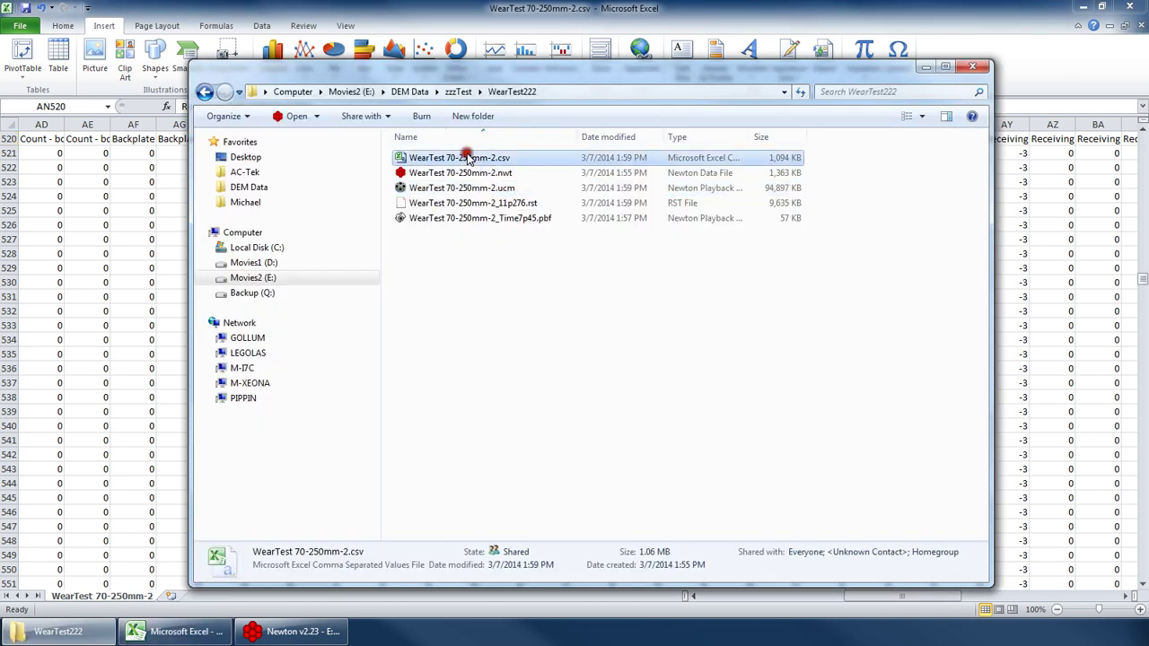
click(925, 67)
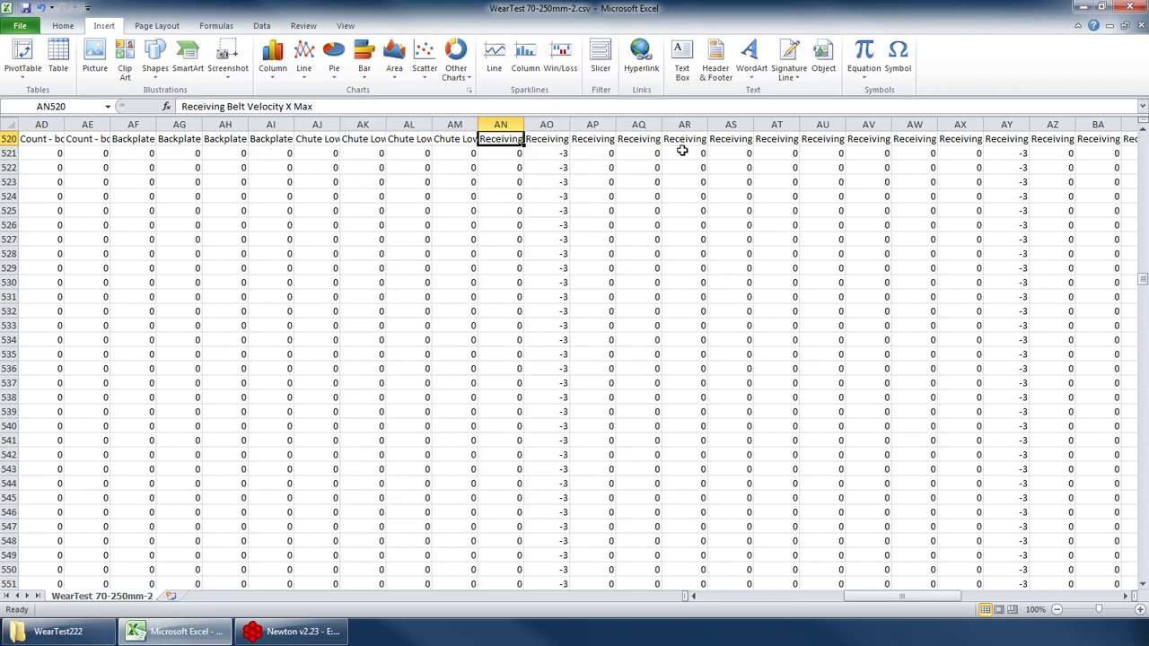
- Select the Receiving Belt Tangential Parallel and Perpendicular force columns (AV:AW) down to row 1647
click(804, 140)
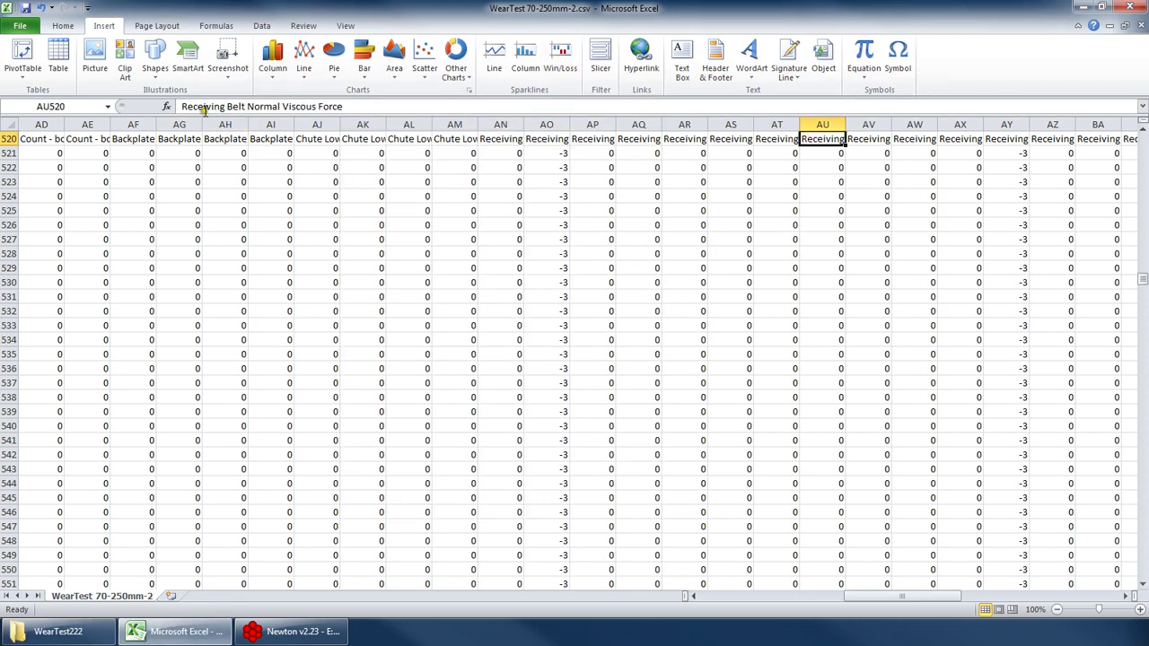
key(Right)
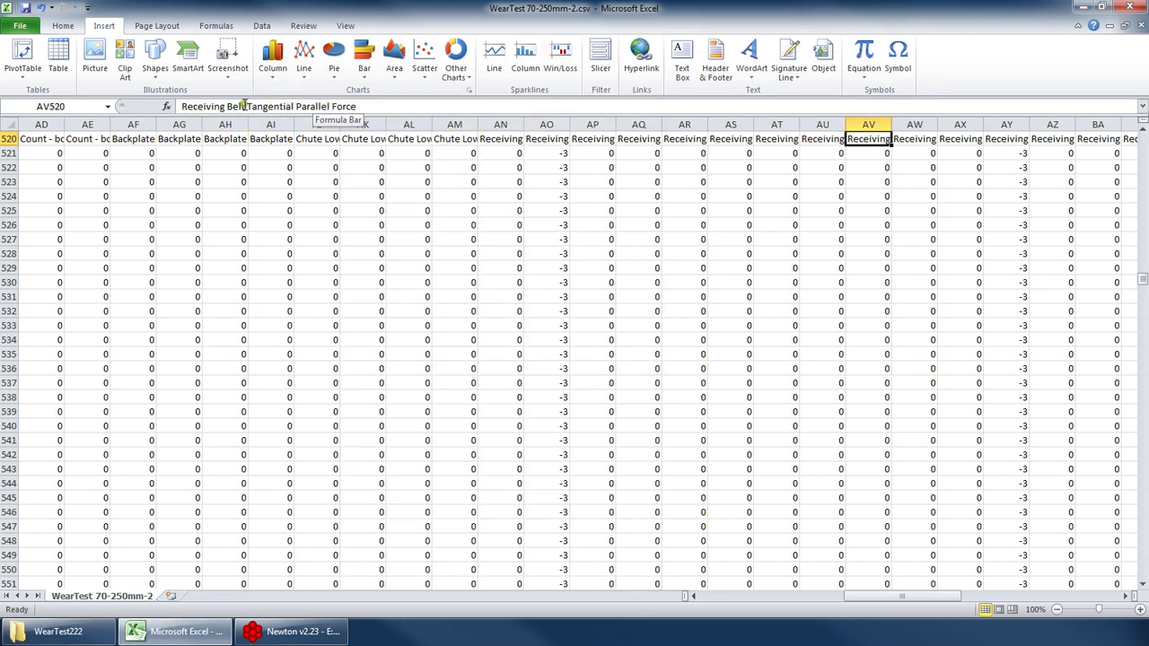
key(Left)
key(Left)
key(Right)
key(Right)
key(Right)
key(Left)
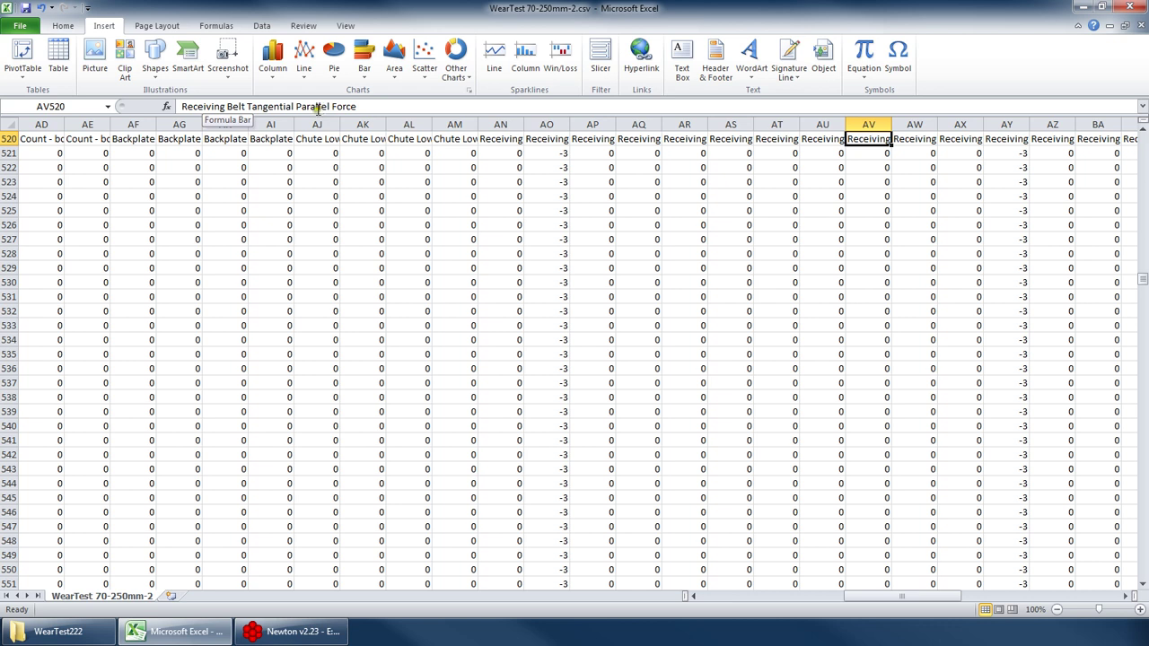
key(Right)
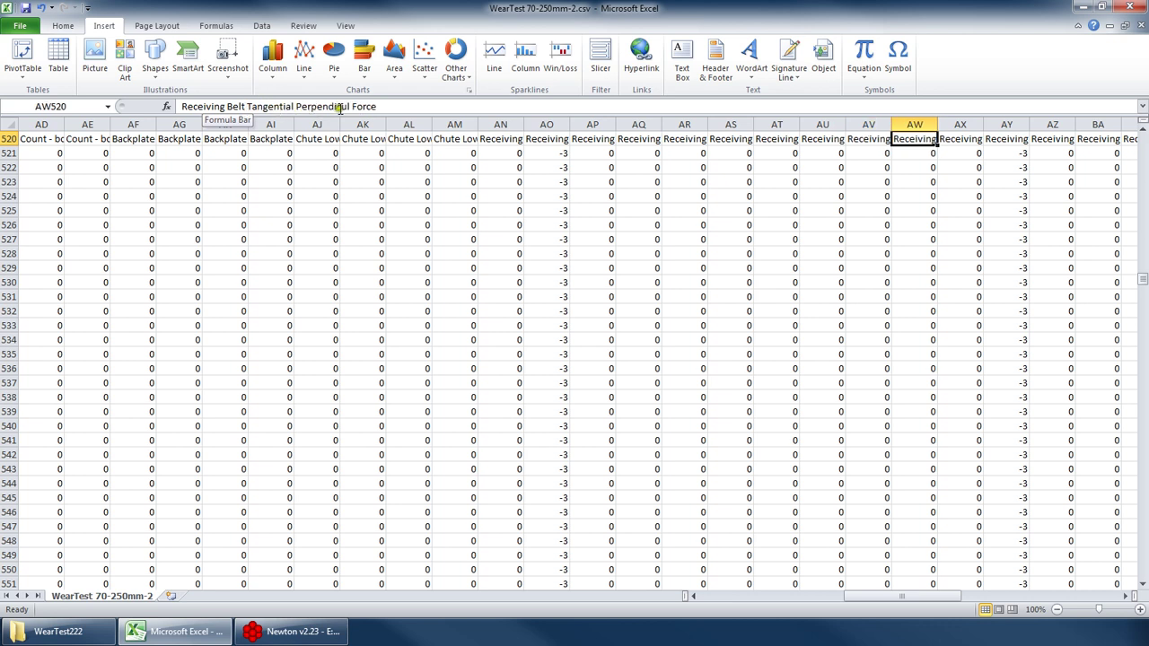
key(shift+Left)
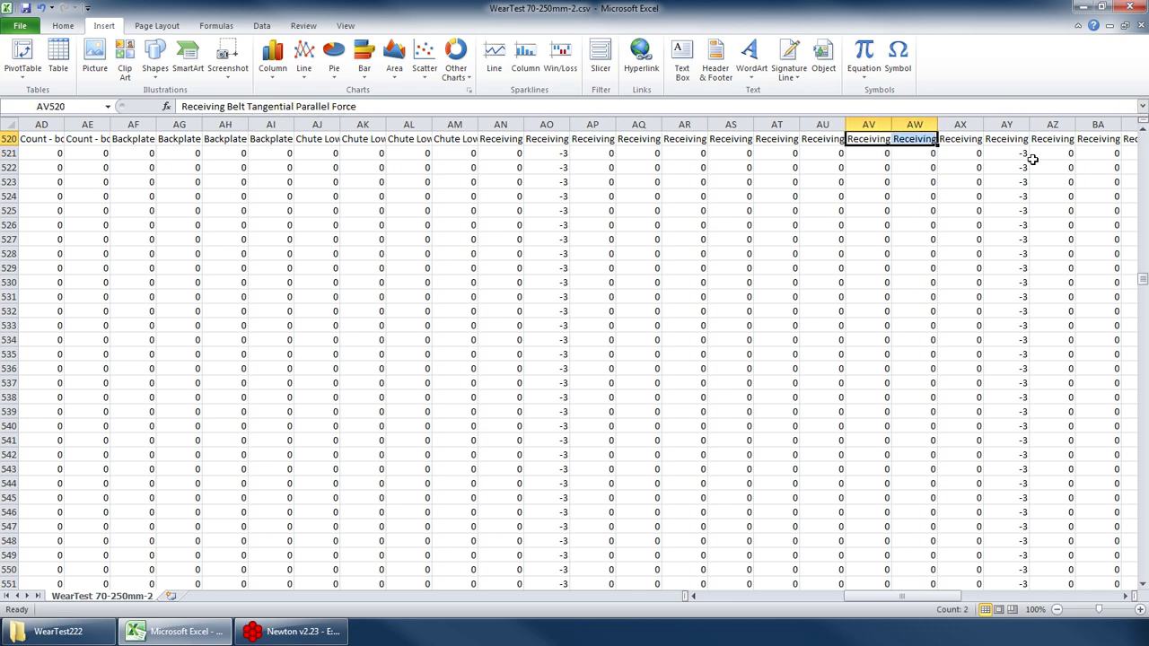
key(ctrl+shift+Down)
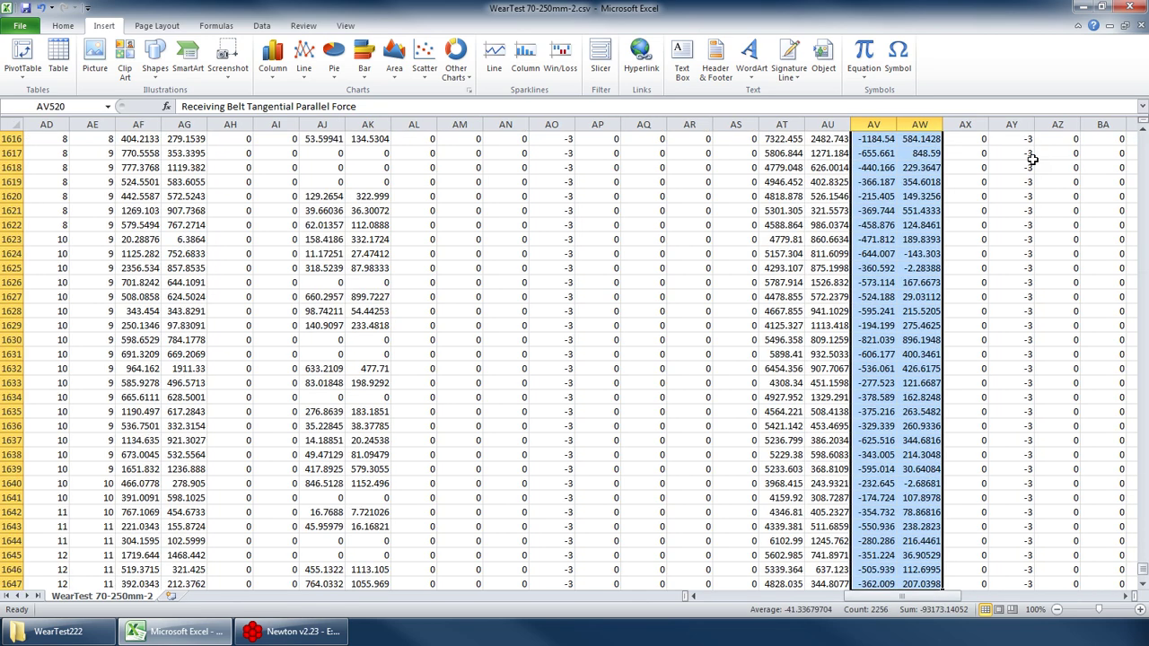
click(291, 631)
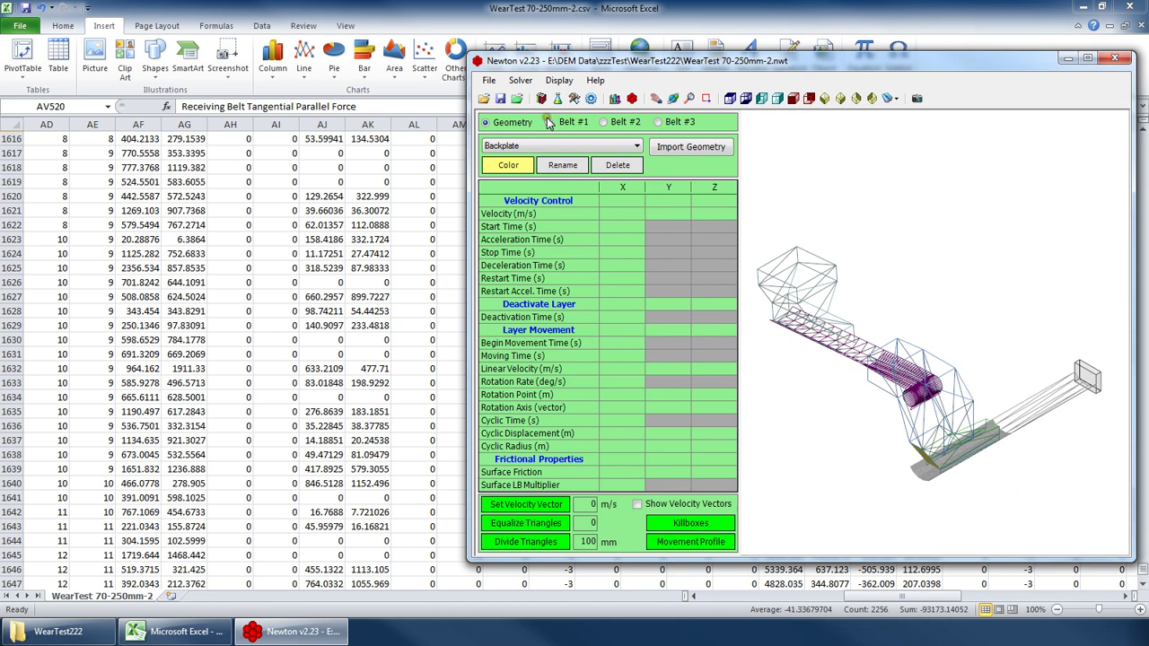
- Open the WearTest 70-250mm-2.ucm playback file in Newton
click(516, 98)
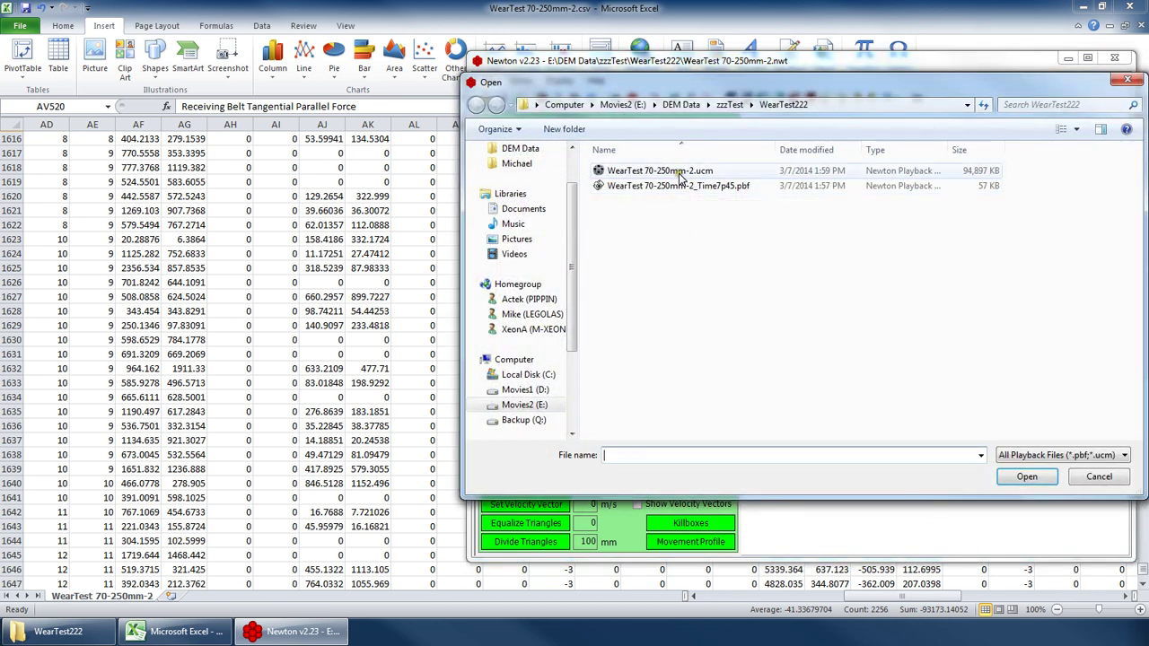
double_click(679, 171)
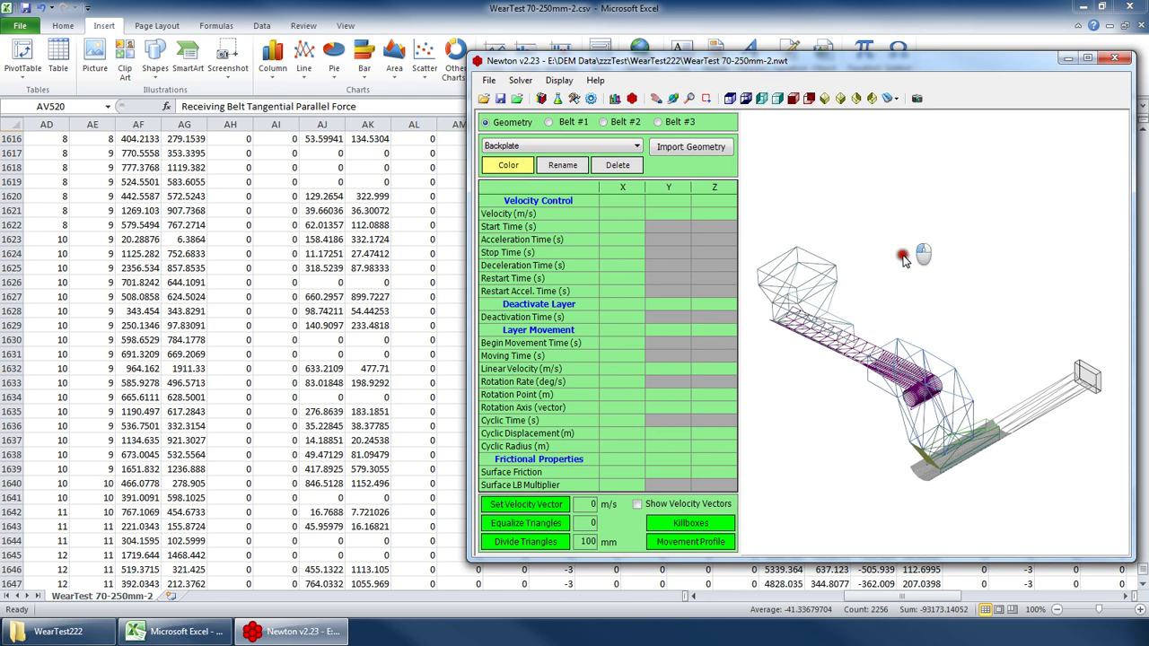
click(674, 98)
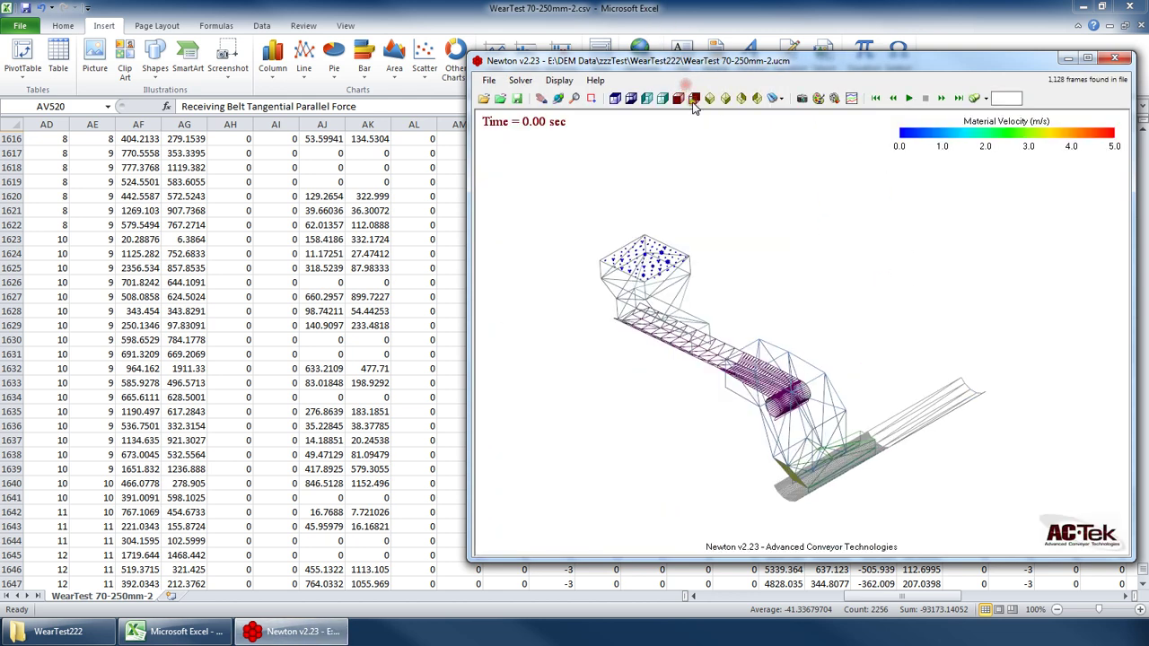
- Turn on force colouring for the Receiving Belt in Surface and Material Visualization
click(817, 98)
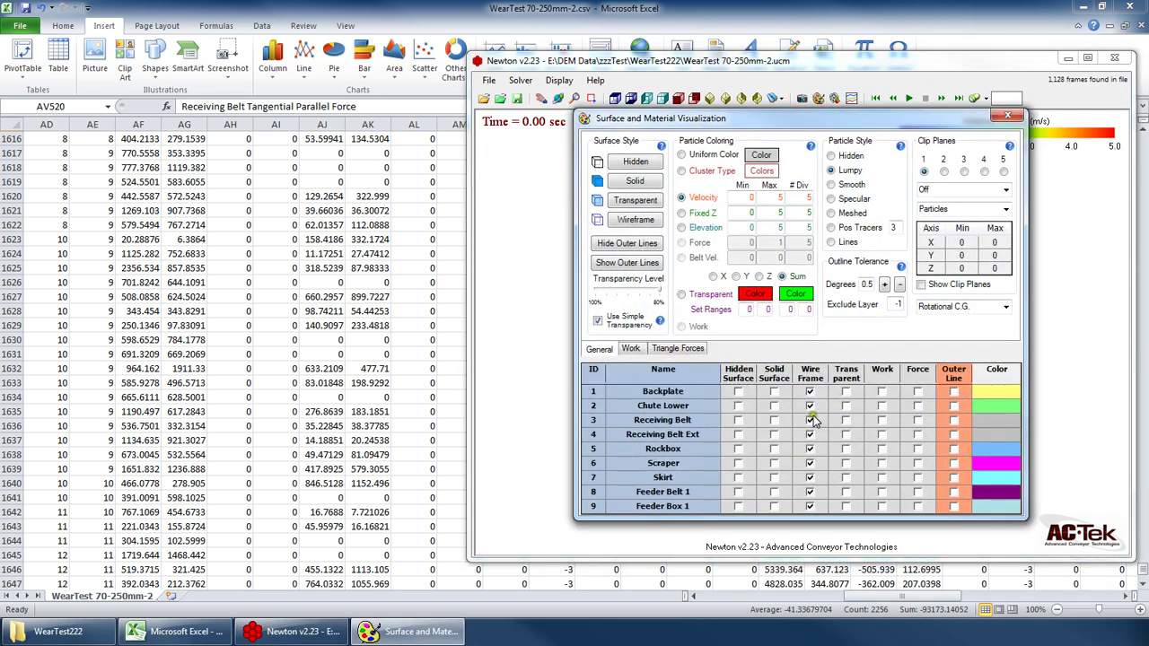
click(917, 420)
drag(831, 119, 454, 138)
click(1022, 126)
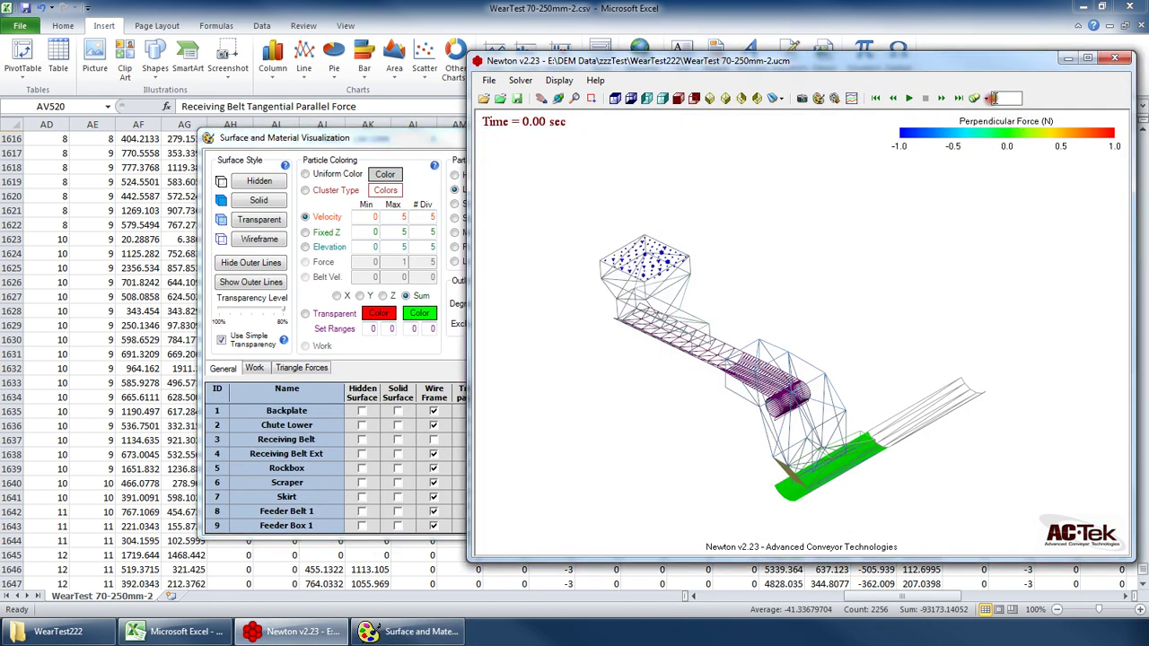
- Jump the playback to 5 seconds, play it onward, and zoom into the belt
click(1007, 98)
text(5)
key(Return)
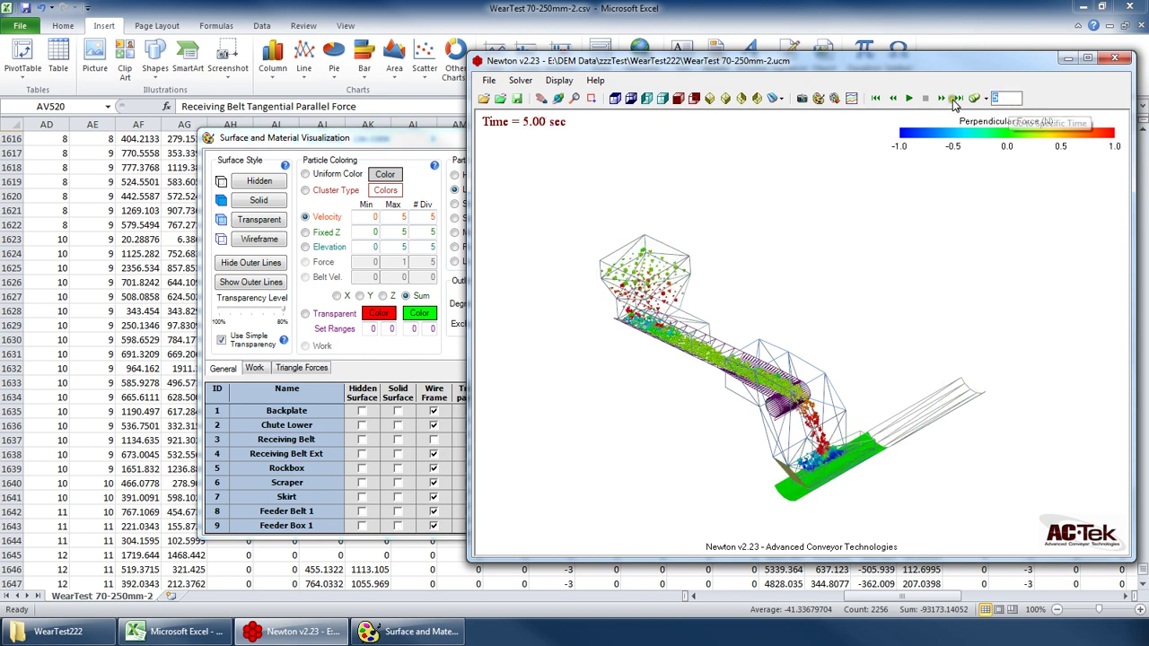
click(978, 99)
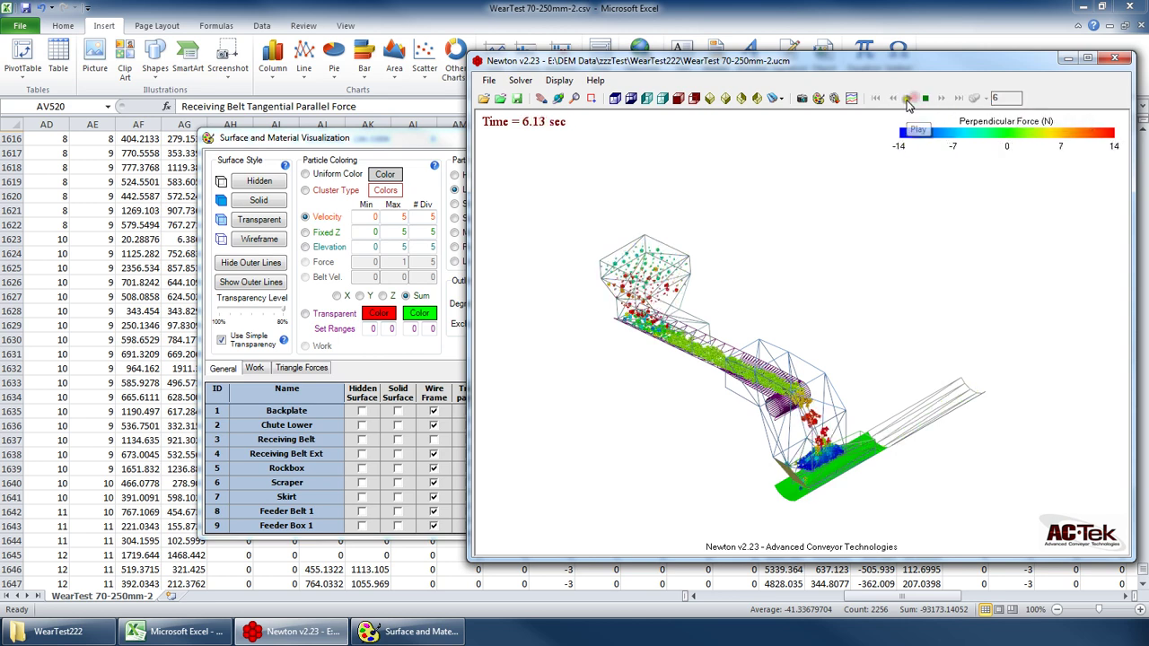
scroll(841, 416, up, 5)
scroll(841, 416, up, 5)
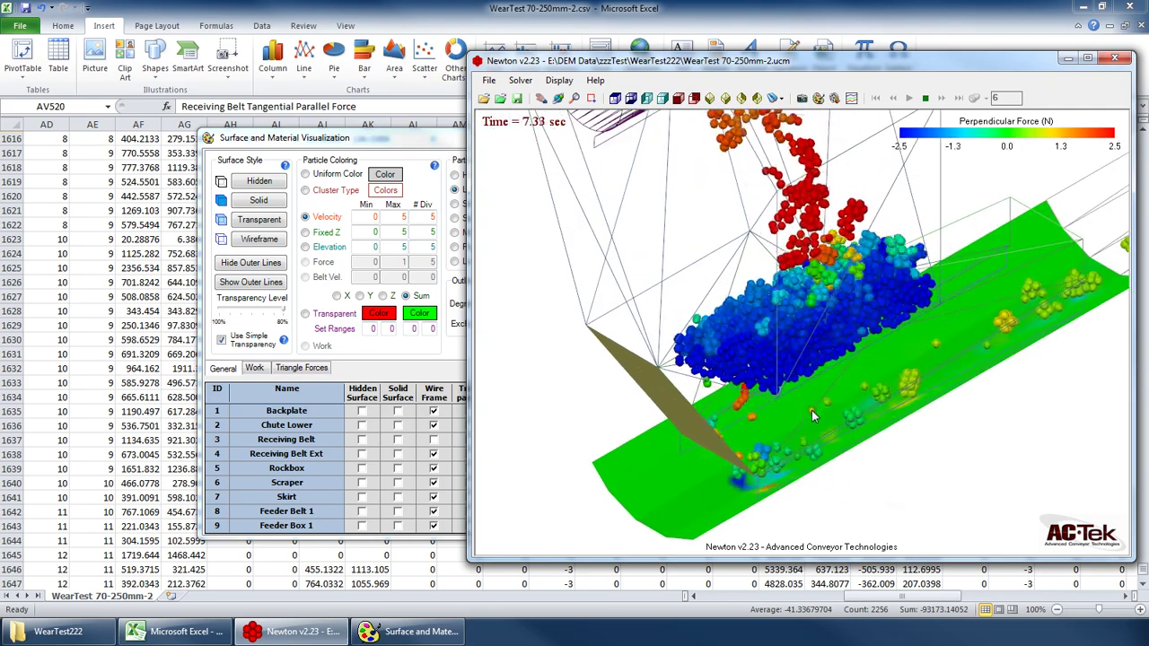
click(405, 143)
- Open the triangle force settings and check the perpendicular force column in Excel from row 1617
drag(405, 148, 262, 98)
click(247, 364)
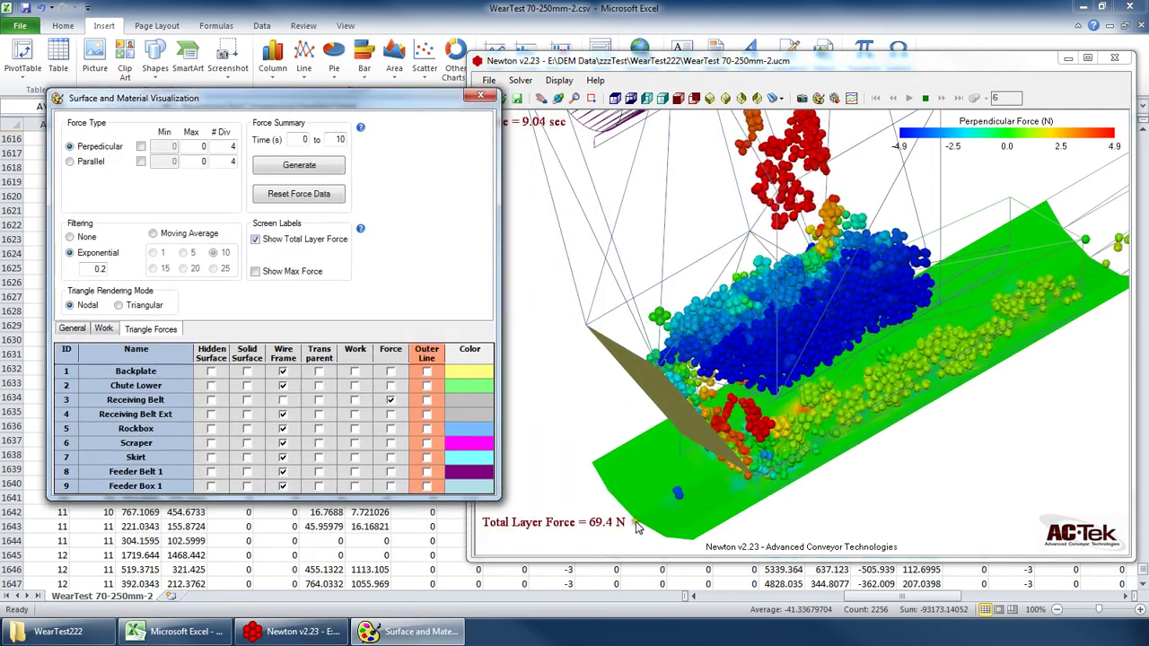
key(alt+Tab)
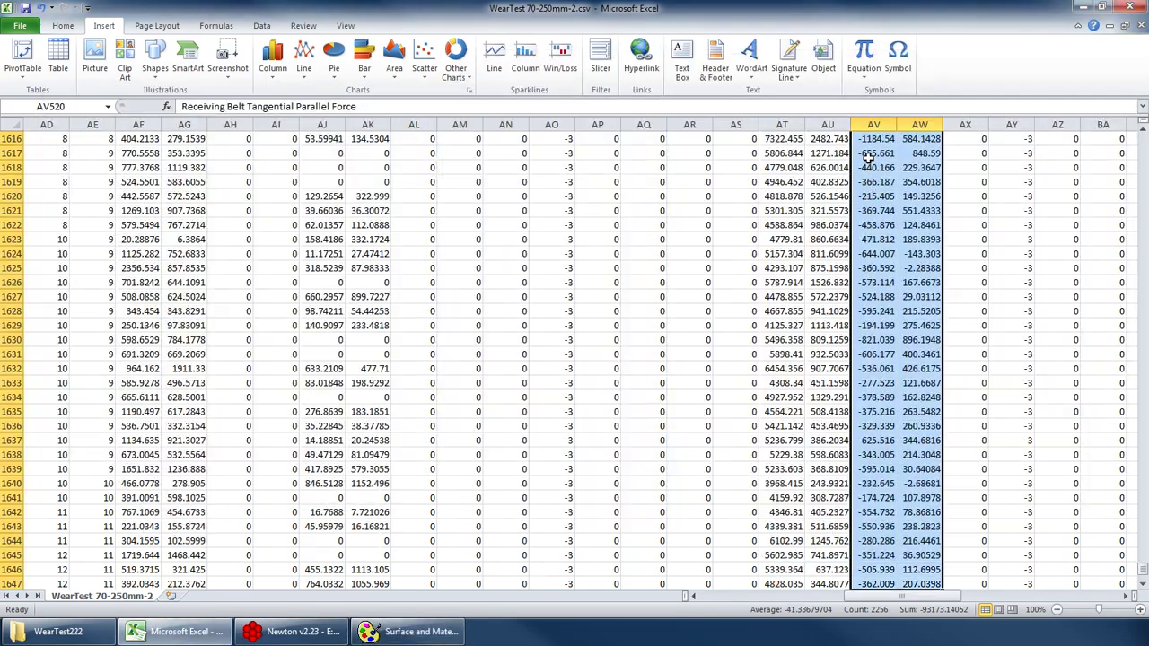
click(911, 152)
key(ctrl+Up)
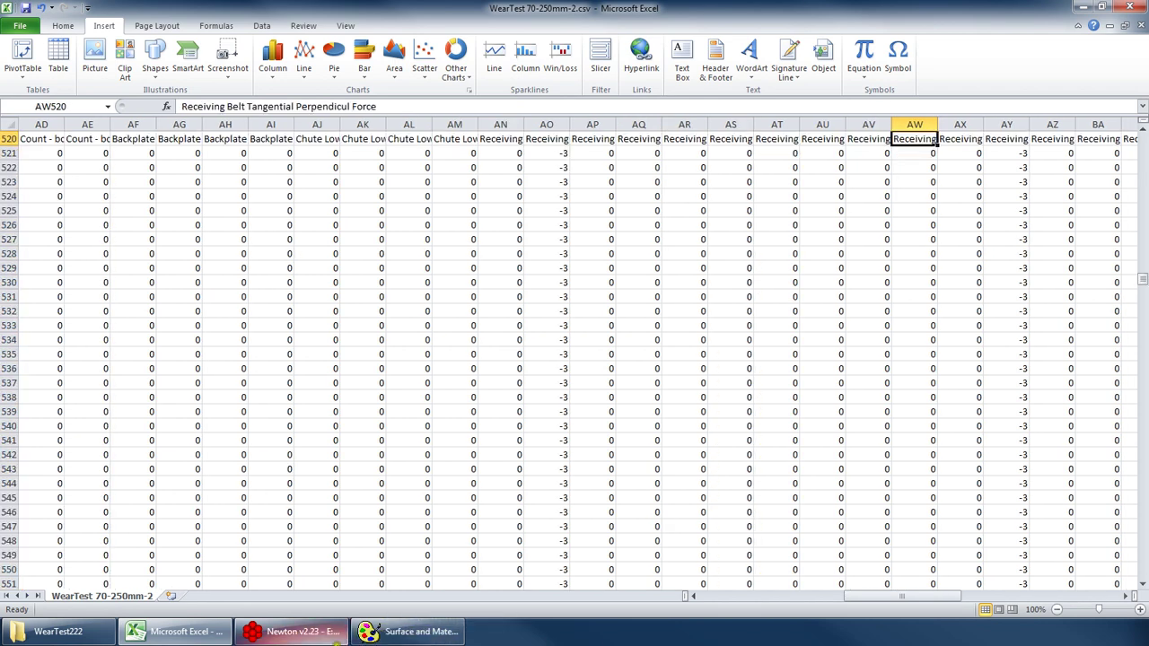
- Colour the Receiving Belt by parallel force and compare with the Tangential Parallel Force column
click(296, 631)
click(408, 631)
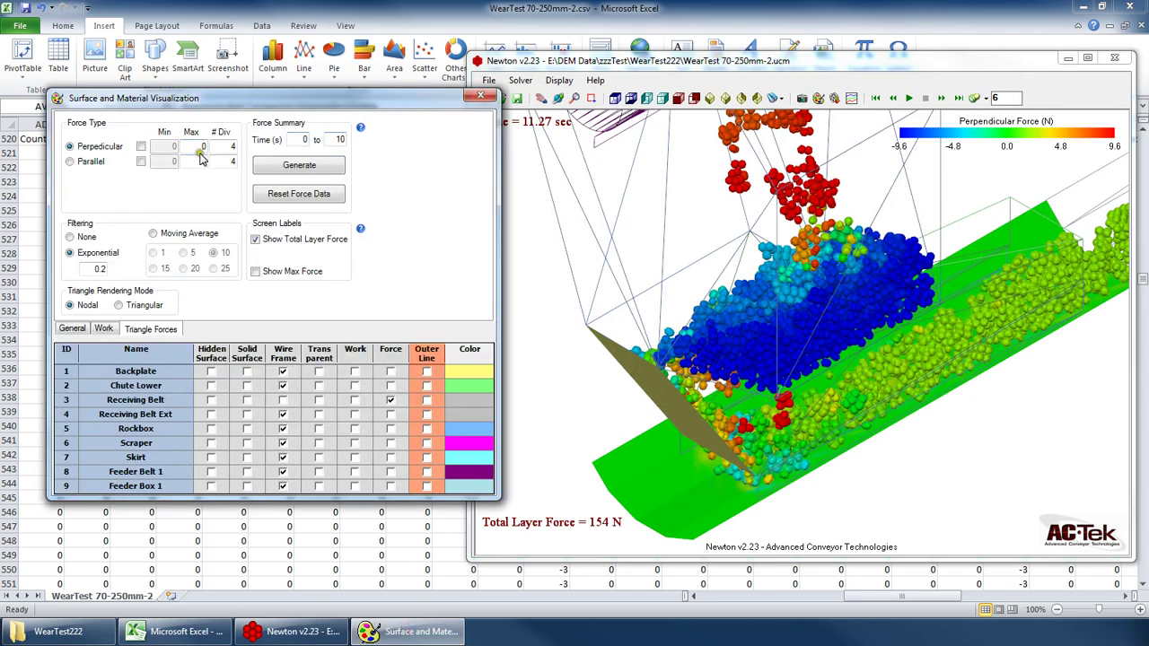
click(92, 163)
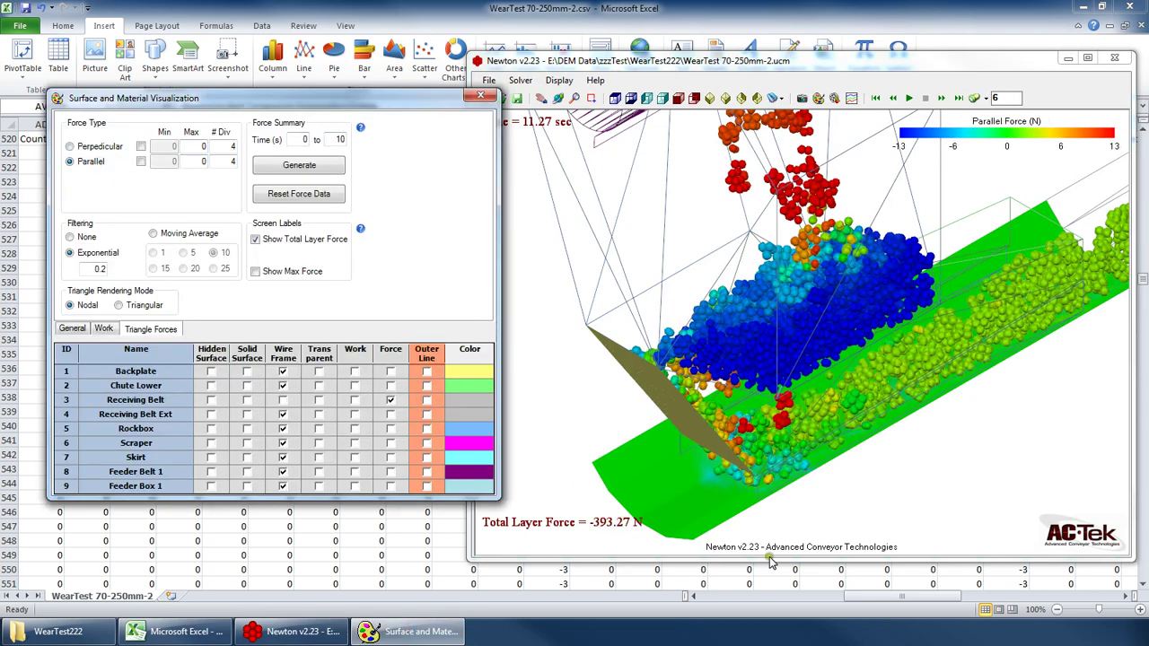
click(881, 575)
click(872, 150)
click(867, 139)
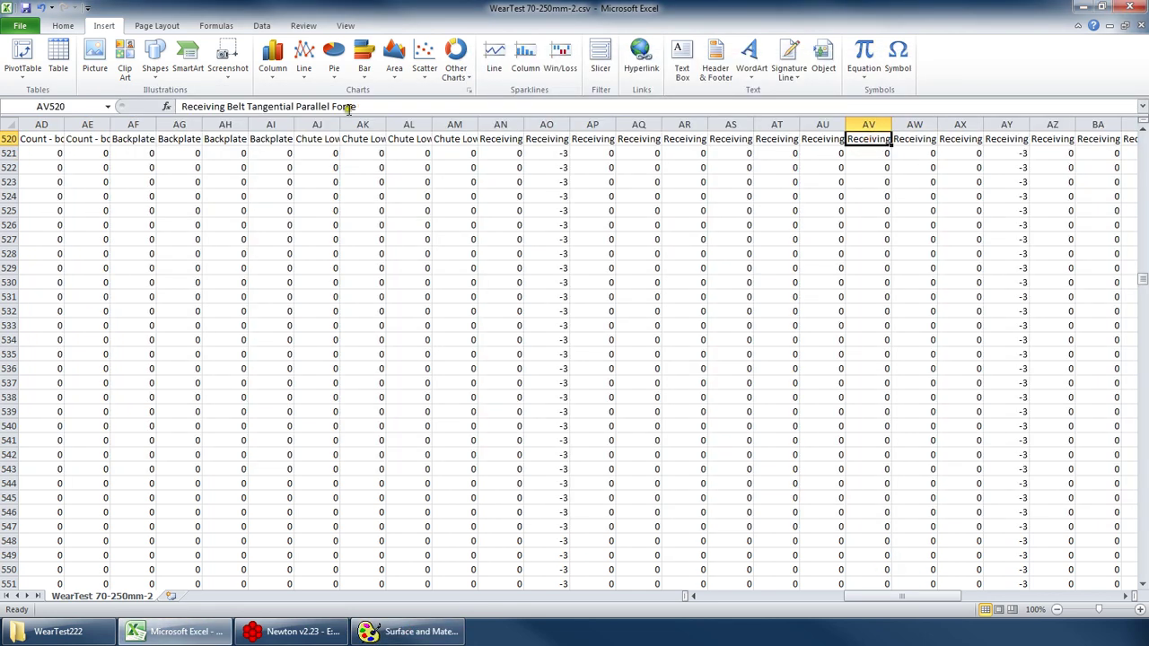
click(296, 631)
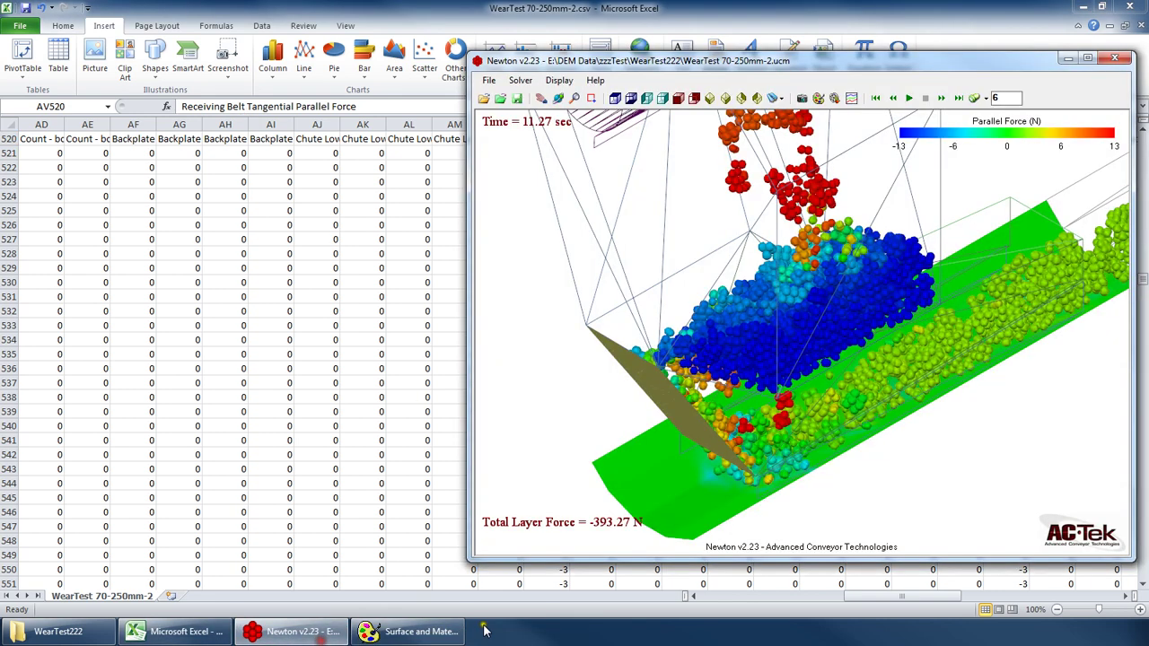
- Look over the Work and Triangle Forces settings, then return to the spreadsheet
click(313, 320)
click(392, 634)
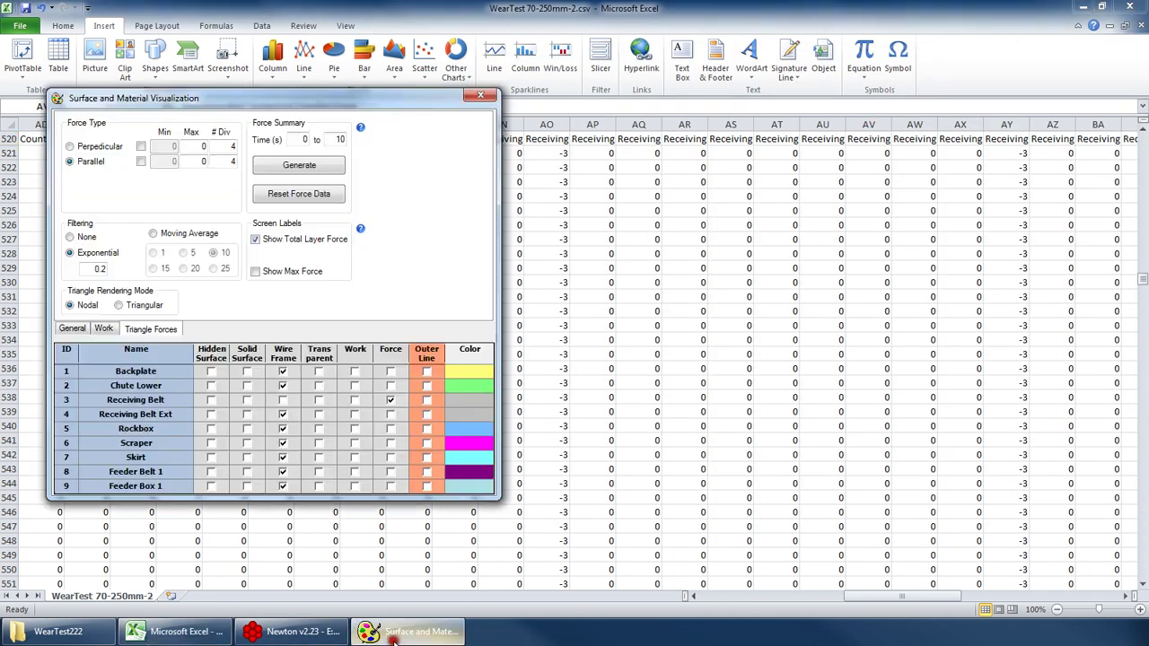
click(112, 328)
click(145, 329)
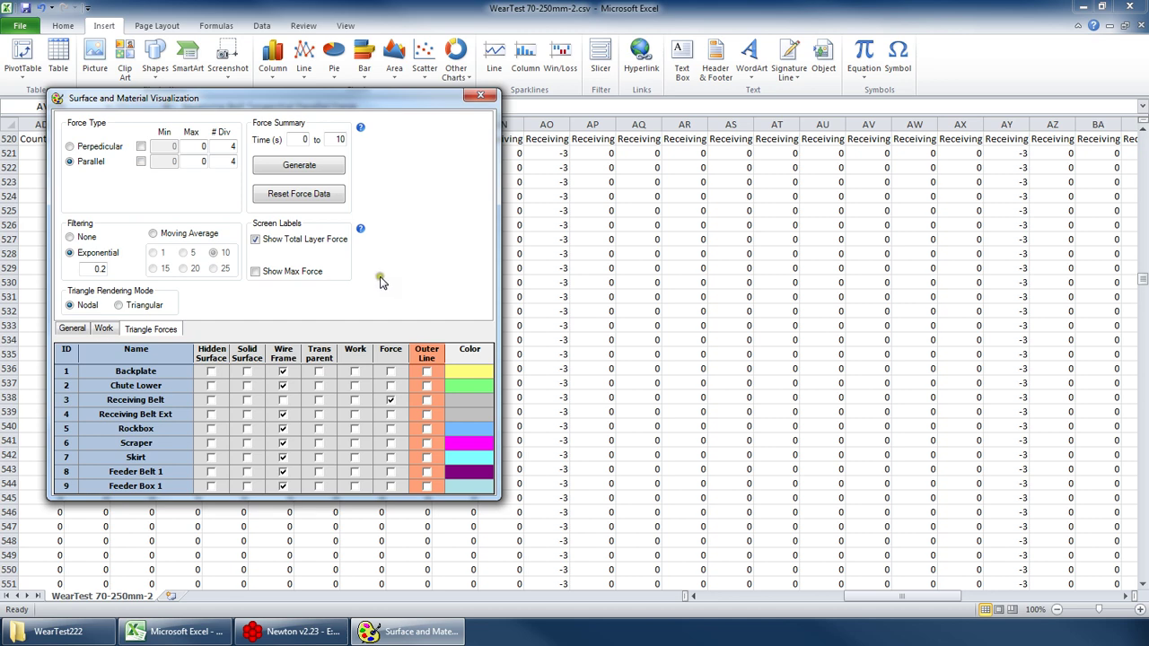
click(888, 139)
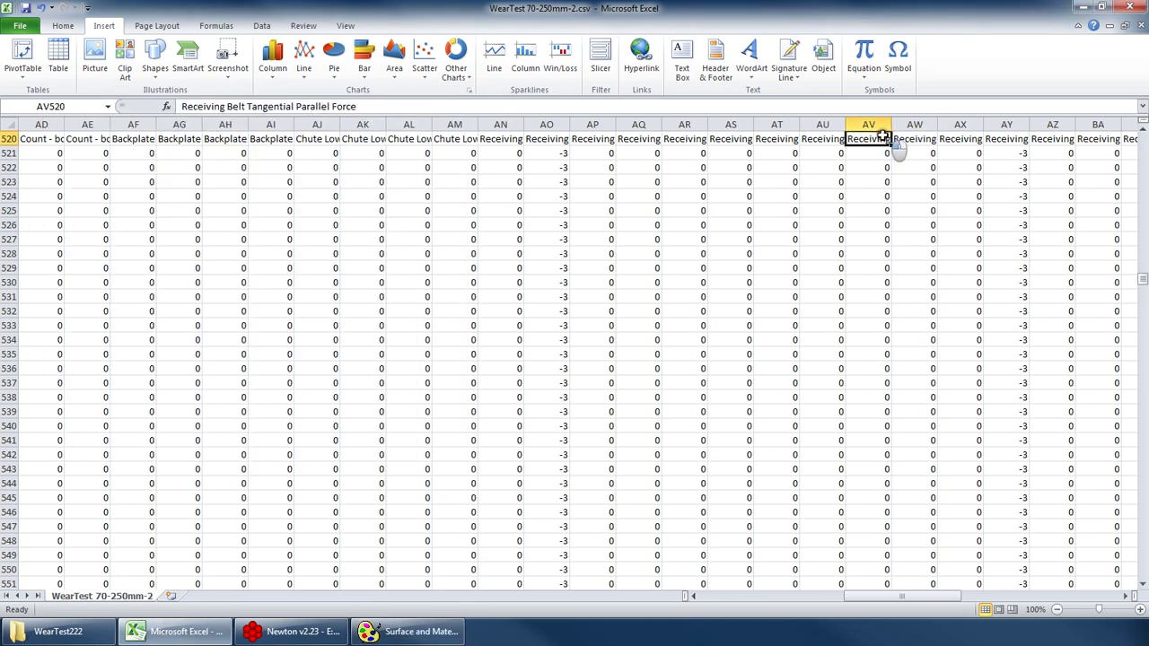
- Copy the two Receiving Belt tangential force columns down to row 1647 into B1 of a new Sheet1
scroll(882, 134, right, 10)
key(Left)
key(Left)
key(Left)
key(Left)
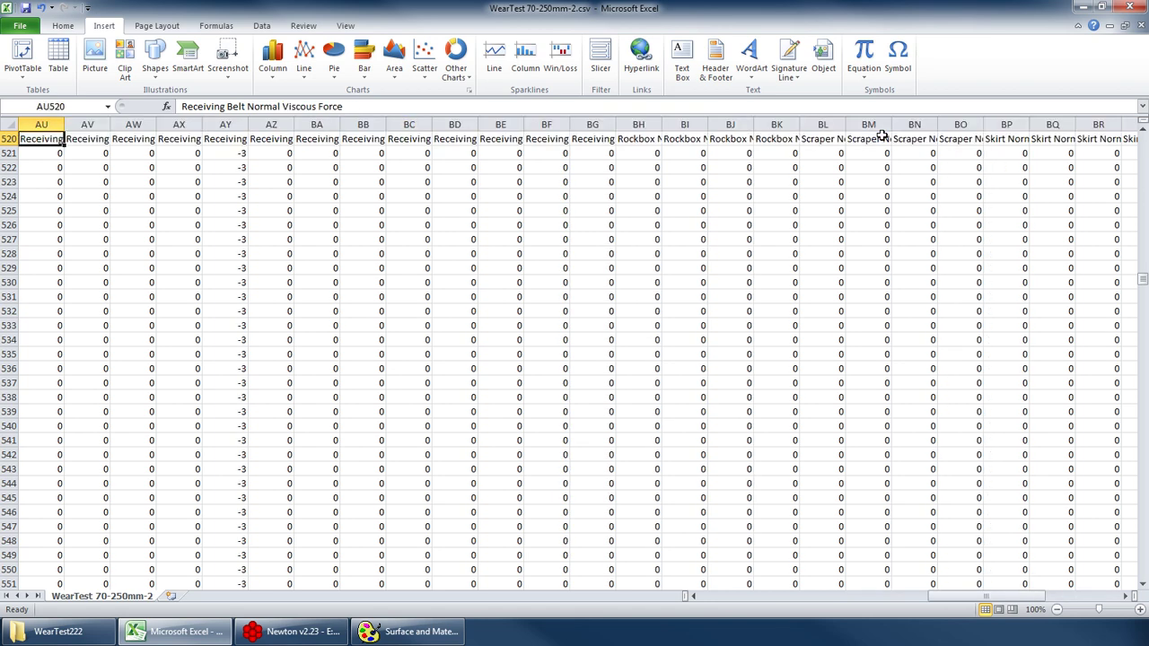
key(Right)
key(Right)
key(Right)
key(Right)
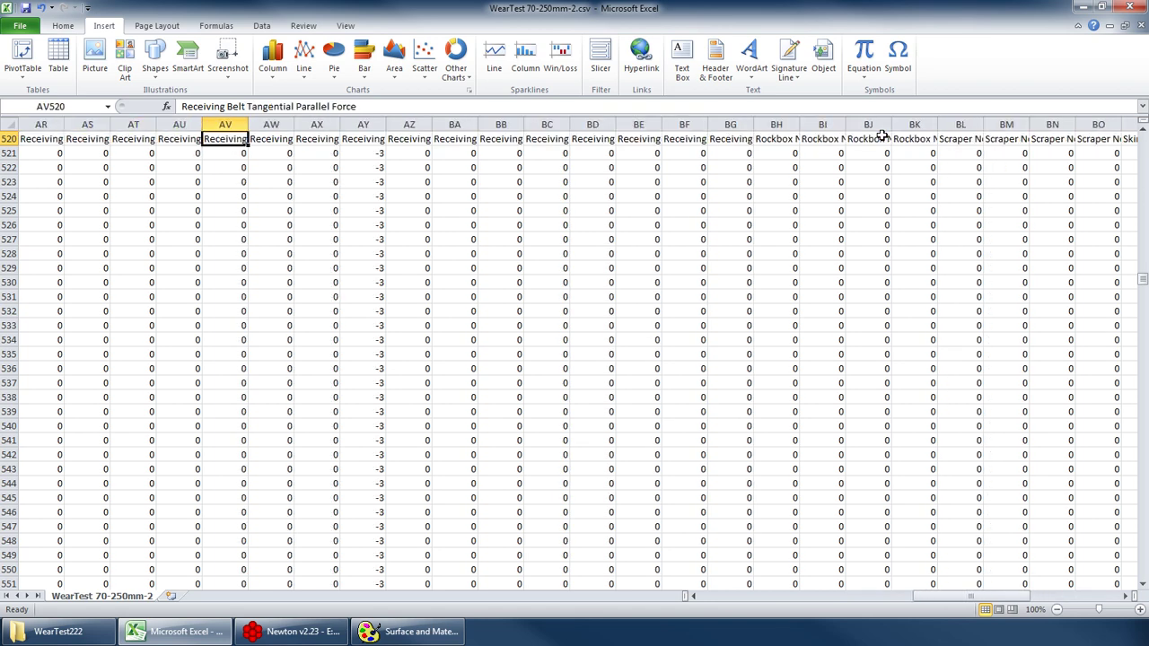
key(shift+Right)
key(ctrl+shift+Down)
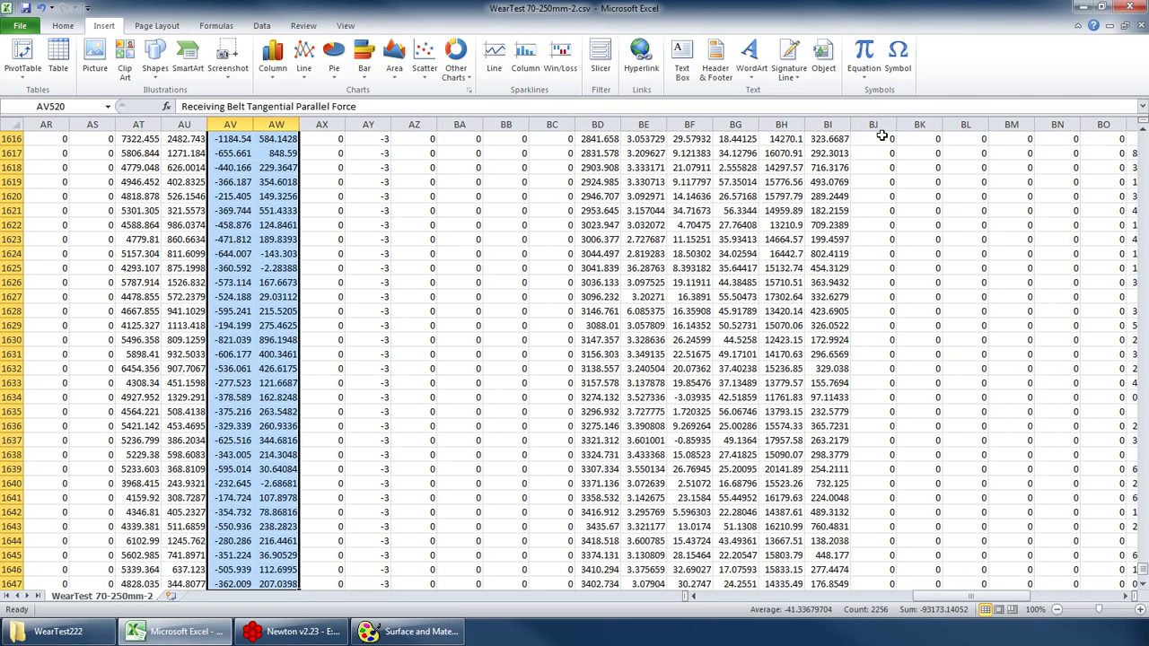
key(ctrl+c)
click(170, 595)
click(72, 136)
key(ctrl+v)
- Copy the Time column values into column A of Sheet1
click(102, 595)
click(169, 469)
key(Home)
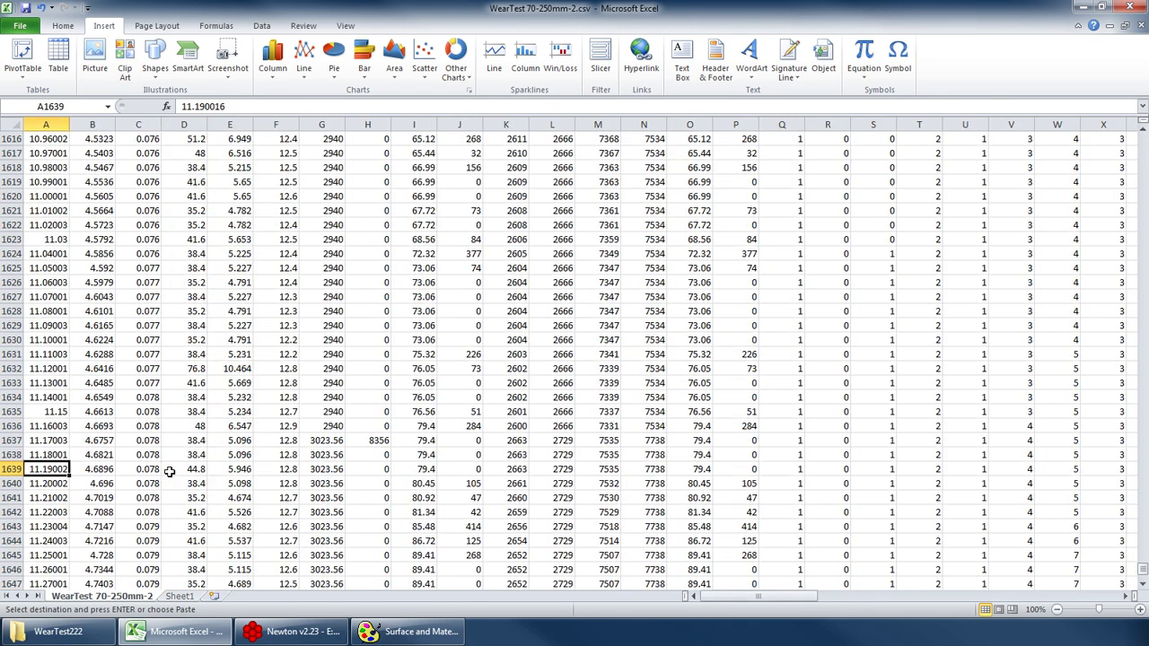
key(ctrl+shift+Up)
key(ctrl+c)
click(179, 595)
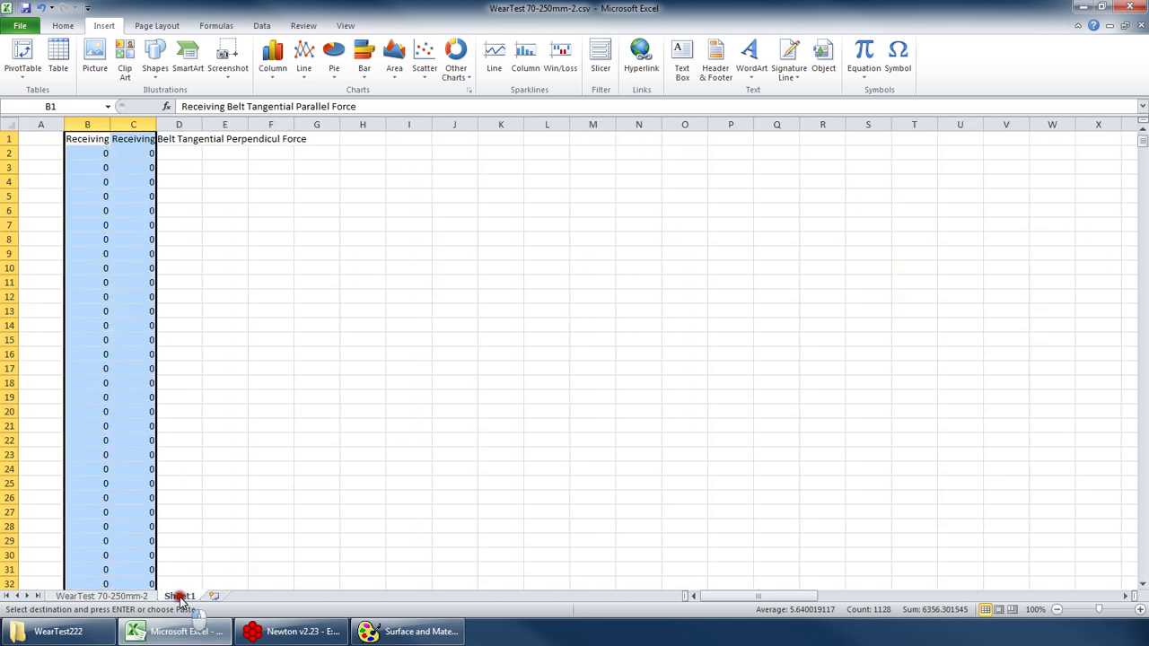
key(ctrl+Home)
key(ctrl+v)
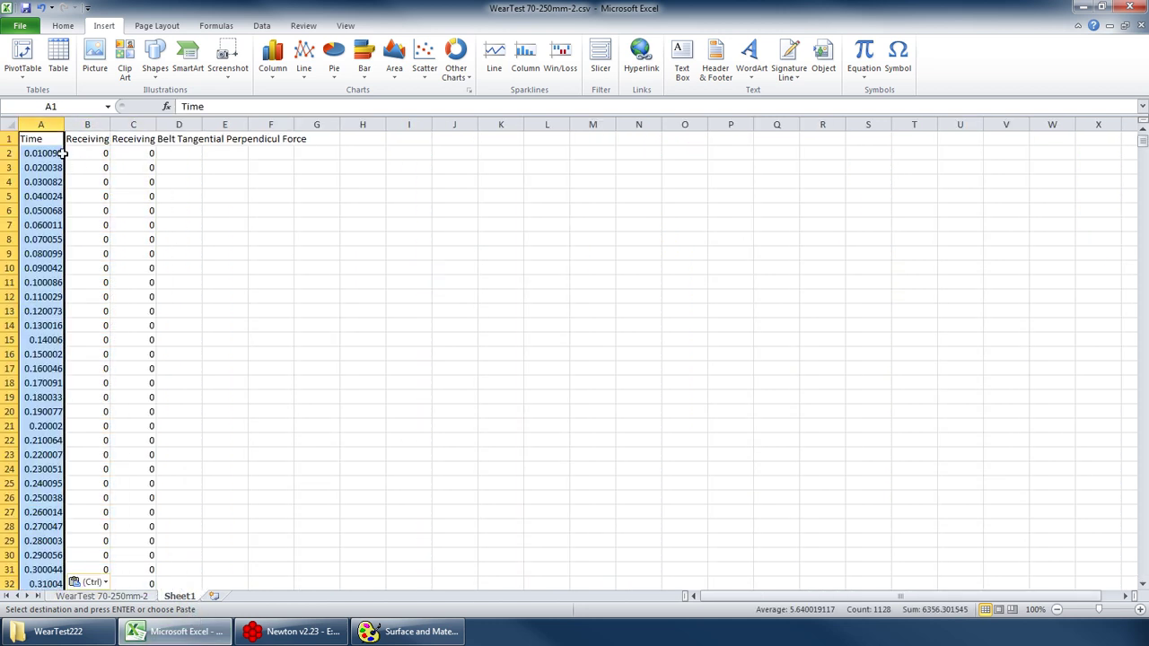
- Insert a marker-only scatter chart from the Sheet1 data, moved up-left and enlarged
click(52, 142)
click(425, 55)
click(419, 120)
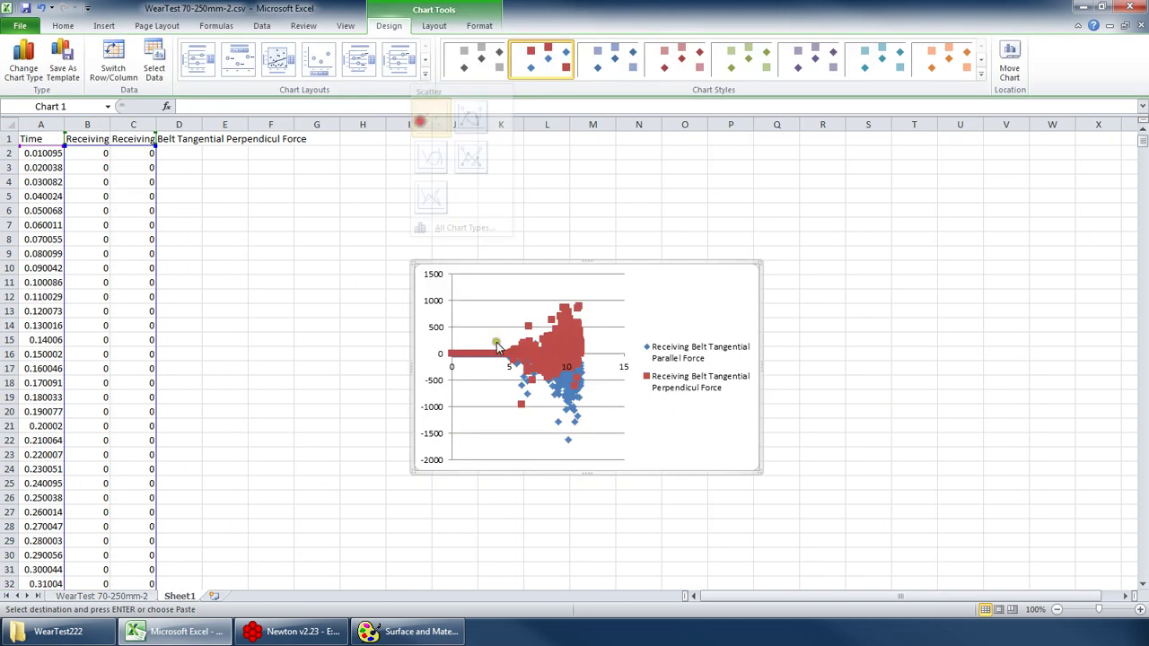
drag(497, 347, 302, 253)
drag(554, 375, 857, 572)
click(731, 386)
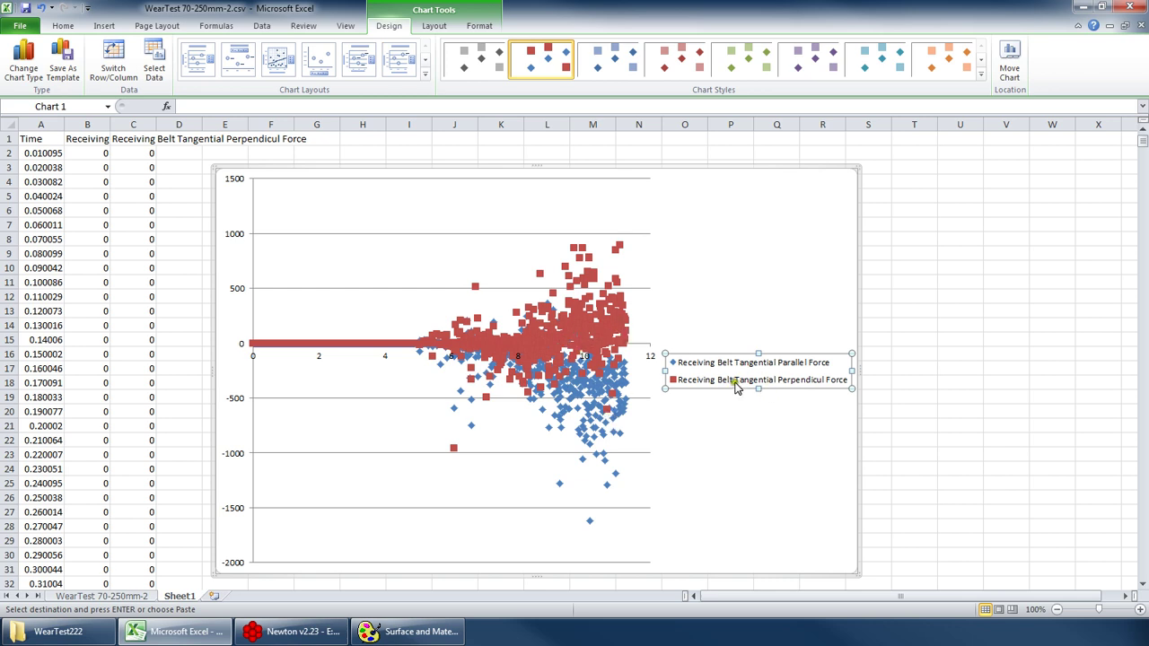
- Cancel an accidental close of Excel and return to the data sheet
click(1130, 8)
click(632, 342)
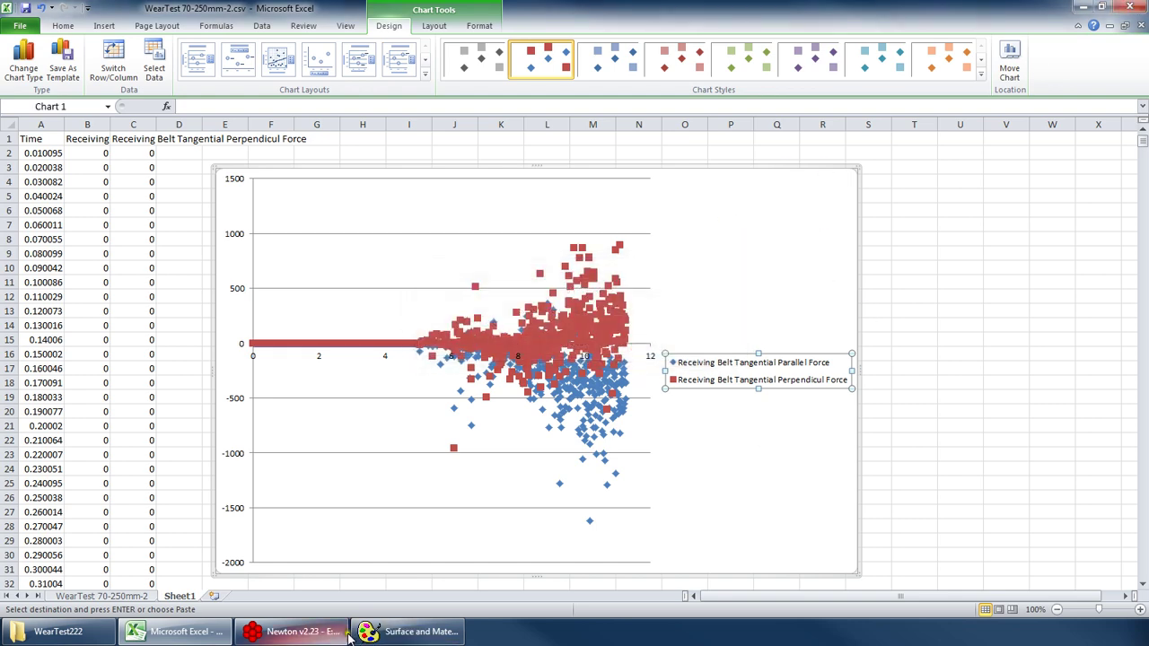
click(94, 598)
- Open Newton's Plotting window, then bring Excel back to the front
click(413, 631)
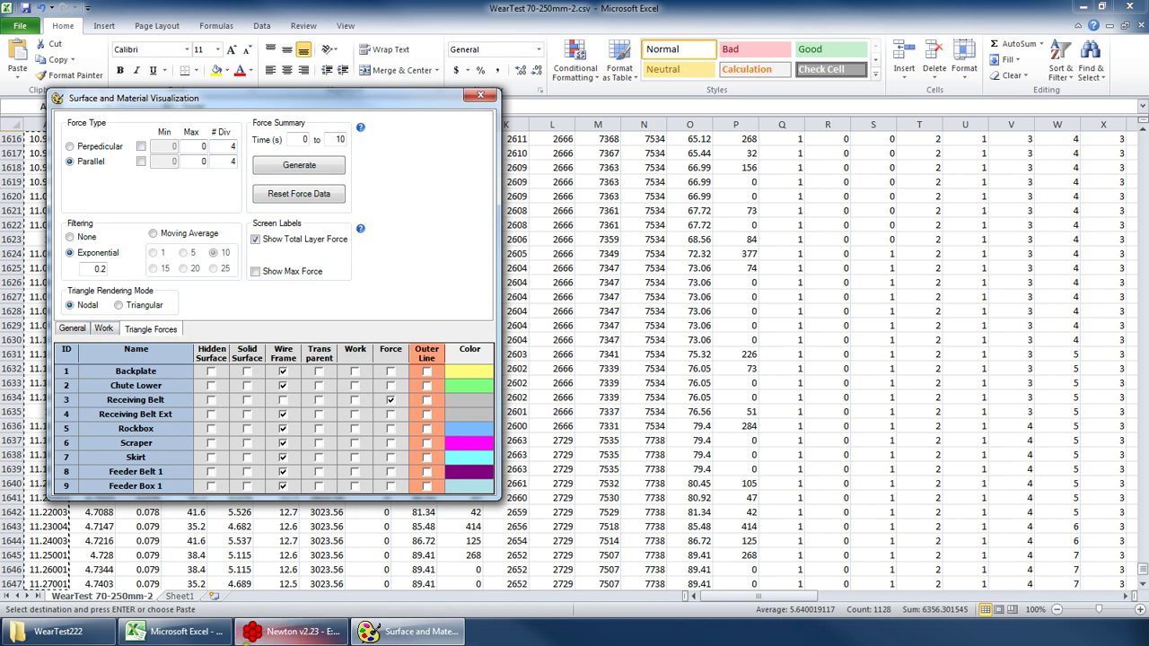
click(289, 631)
click(853, 99)
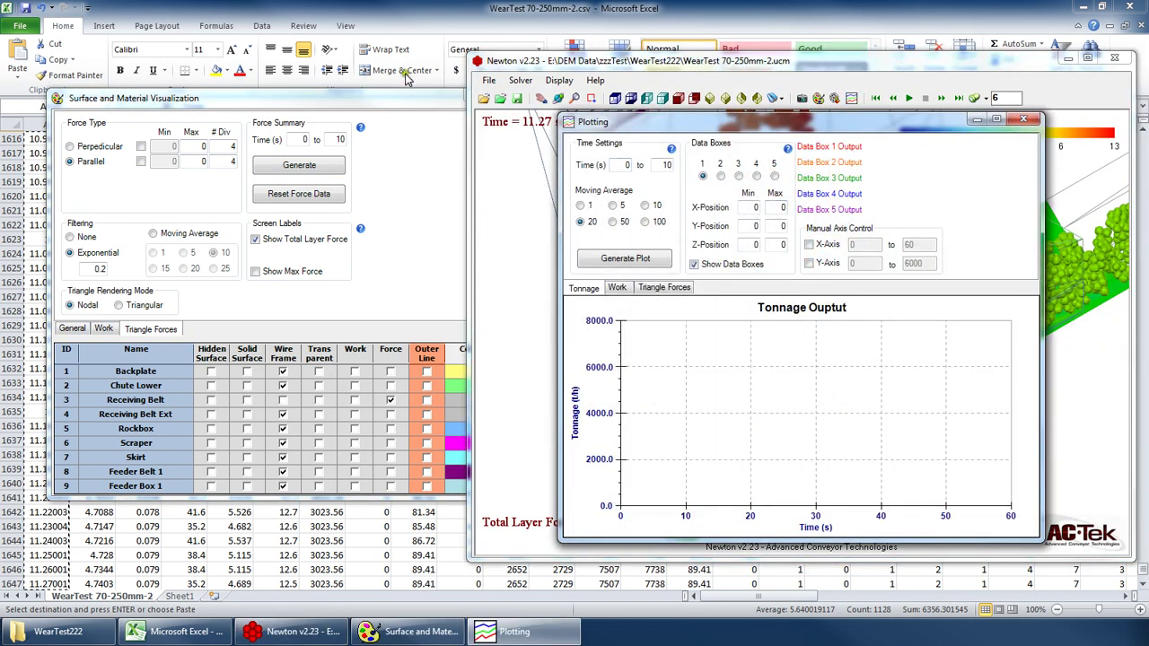
click(177, 631)
- Jump to the last data row and the summary lines below it, including Method Times
click(354, 238)
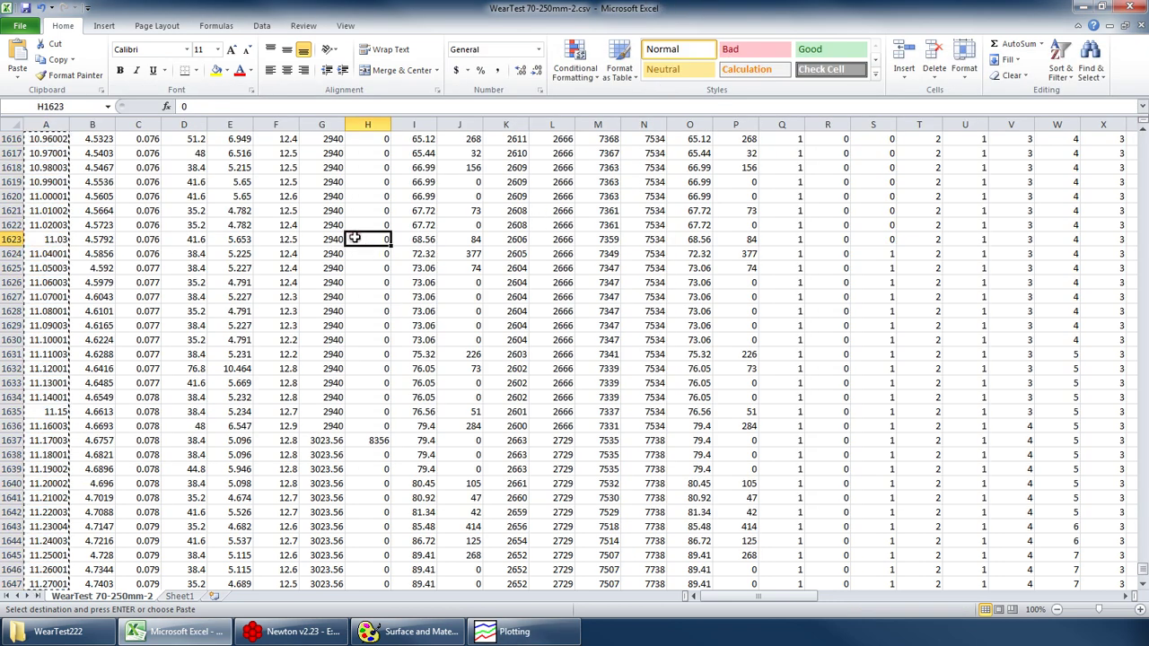
key(ctrl+BackSpace)
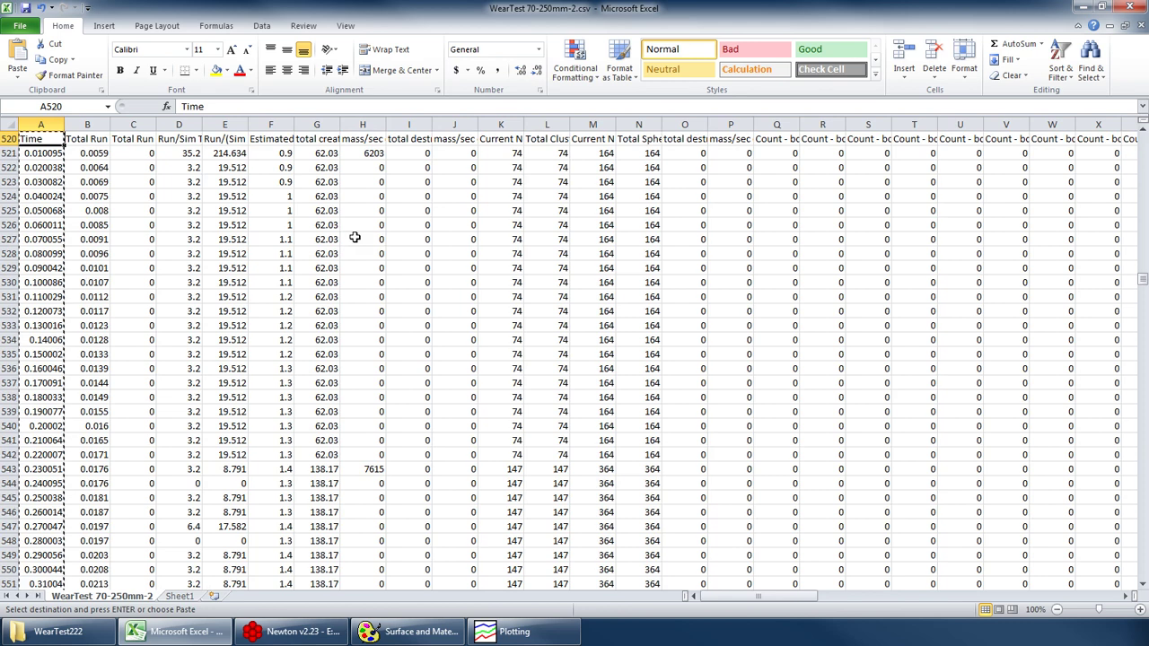
key(ctrl+Down)
key(Down)
key(Down)
key(Down)
key(Down)
key(Down)
key(Down)
key(Down)
key(Down)
key(Down)
key(Down)
key(Down)
key(Down)
key(Down)
key(Down)
key(Down)
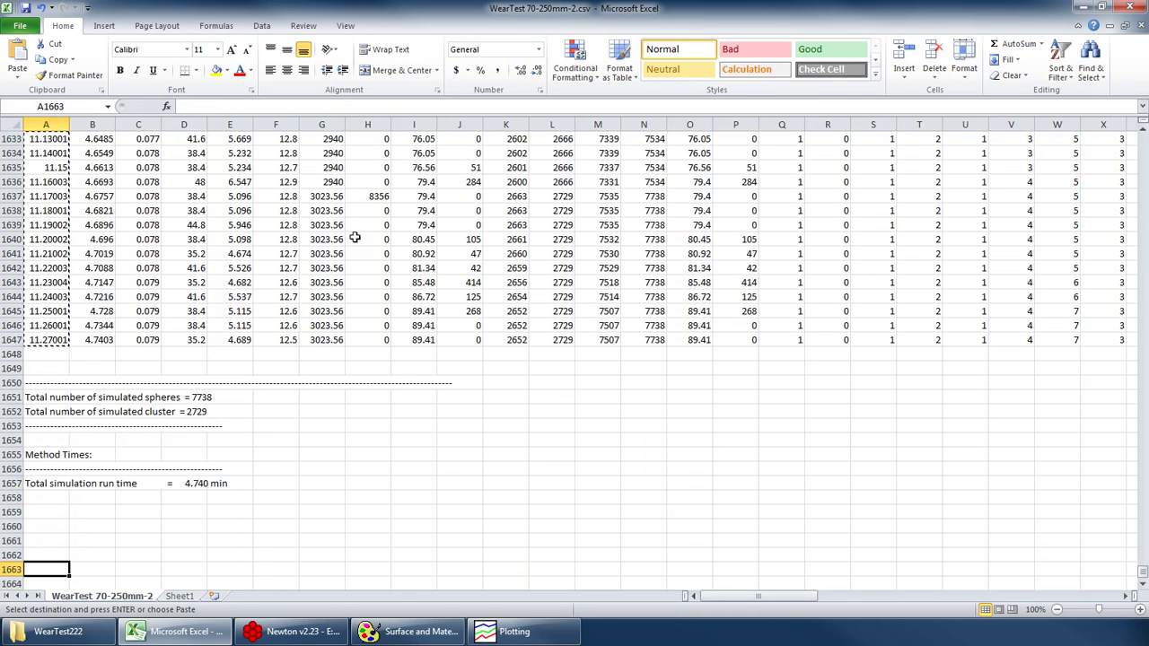
key(Up)
key(Up)
key(Up)
key(Up)
key(Up)
key(Up)
key(Up)
key(Up)
key(Up)
key(Up)
key(Up)
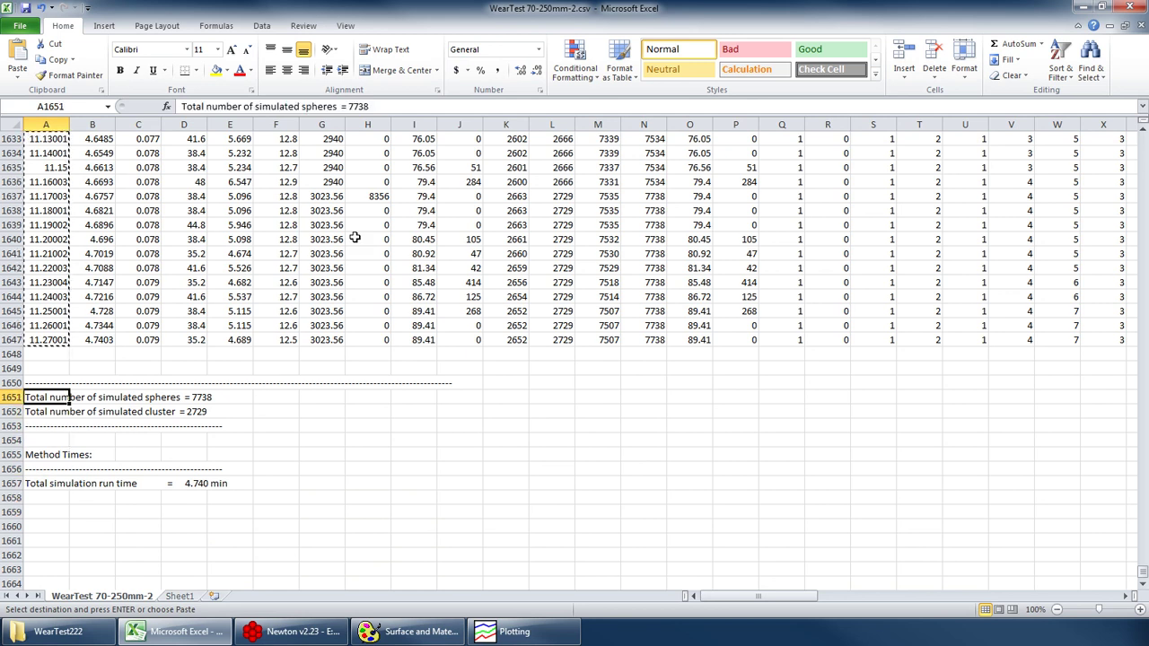
key(Down)
key(Down)
key(Down)
key(Down)
key(Down)
key(Down)
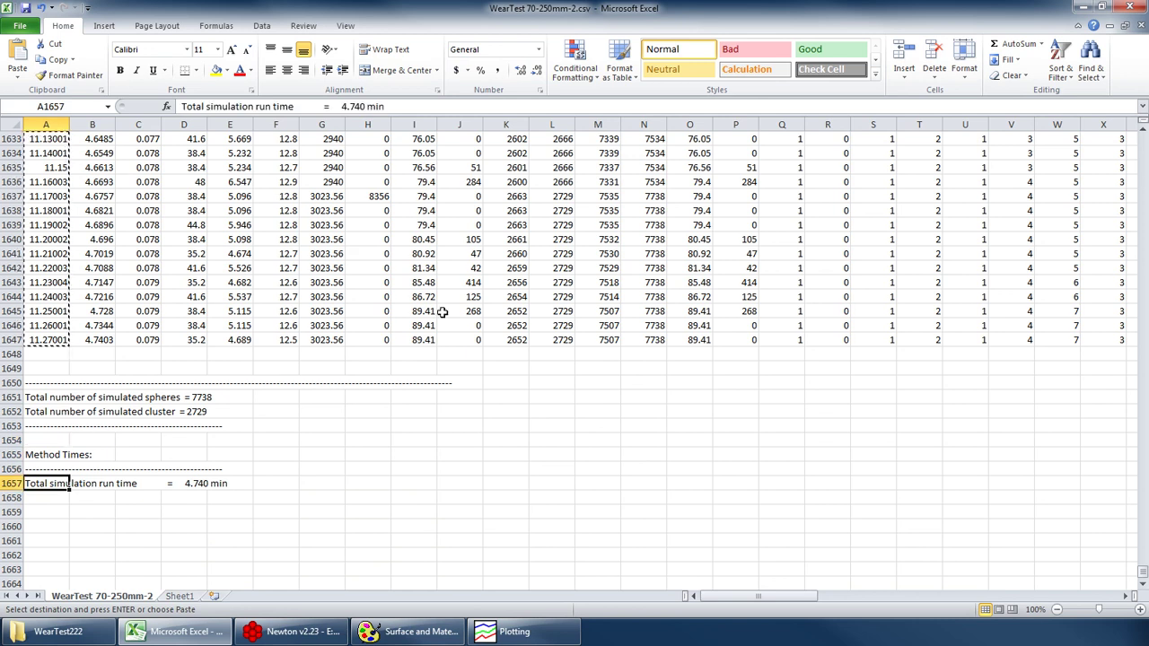
- Select the final counts 7738, 2729 and run time 4.7403, then return to cell A1
click(645, 340)
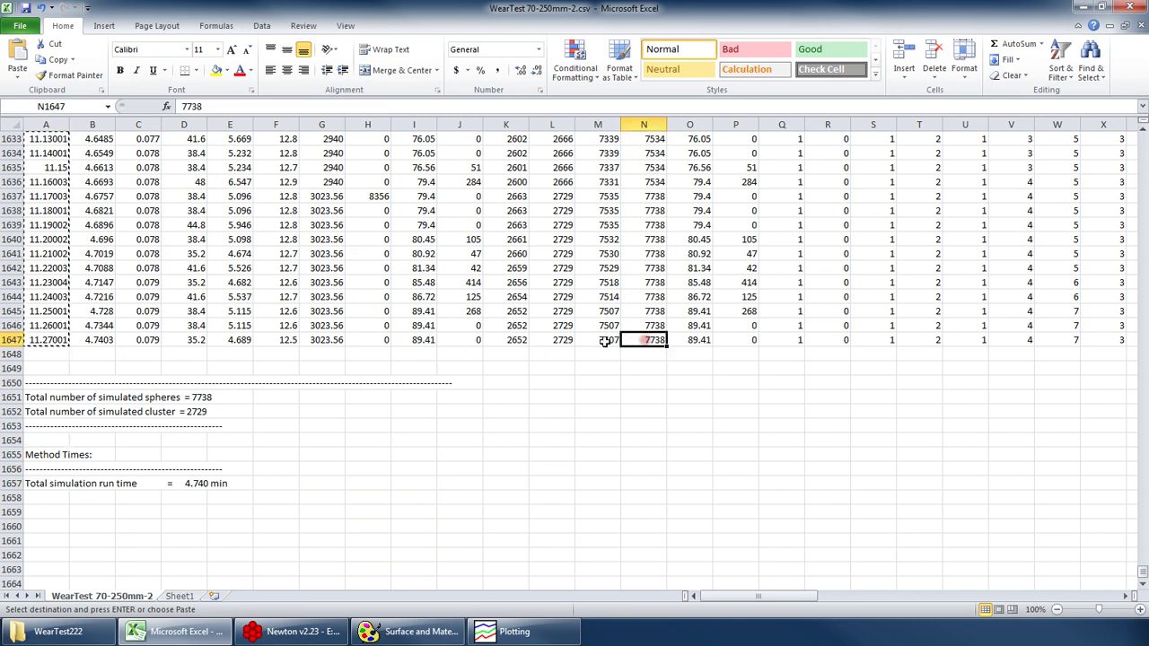
ctrl+click(563, 341)
ctrl+click(103, 341)
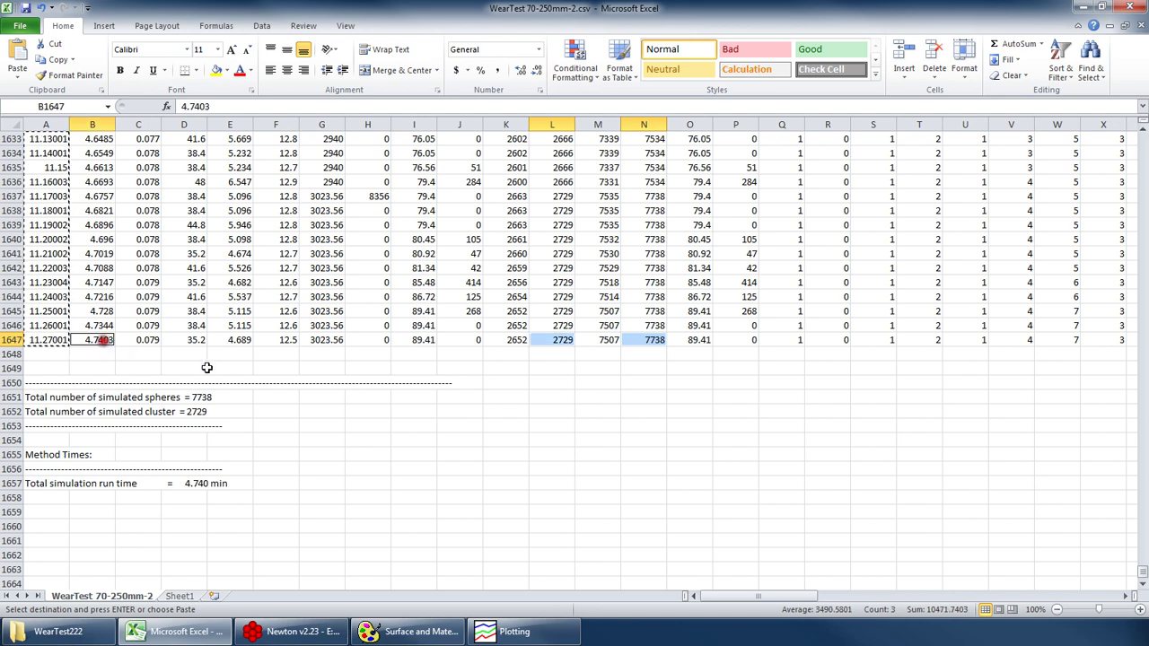
drag(29, 401, 210, 485)
key(ctrl+Up)
key(ctrl+Up)
key(ctrl+Up)
key(ctrl+Up)
key(ctrl+Up)
key(ctrl+Up)
key(ctrl+Up)
key(ctrl+Up)
key(ctrl+Right)
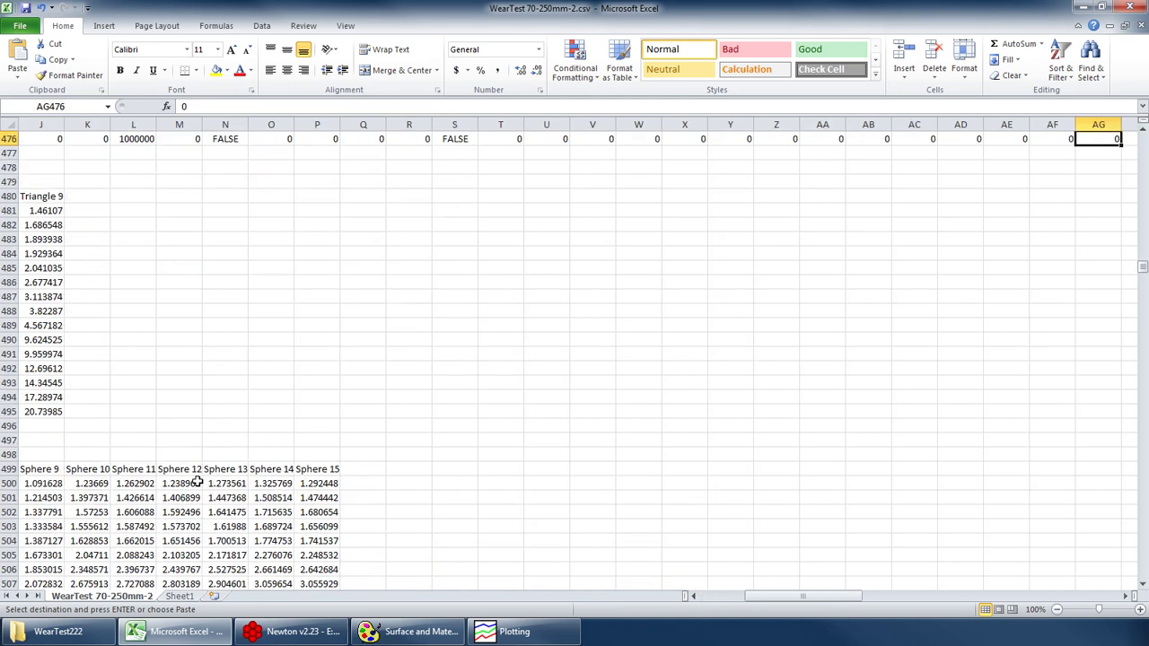
key(ctrl+Up)
key(ctrl+Up)
key(ctrl+Left)
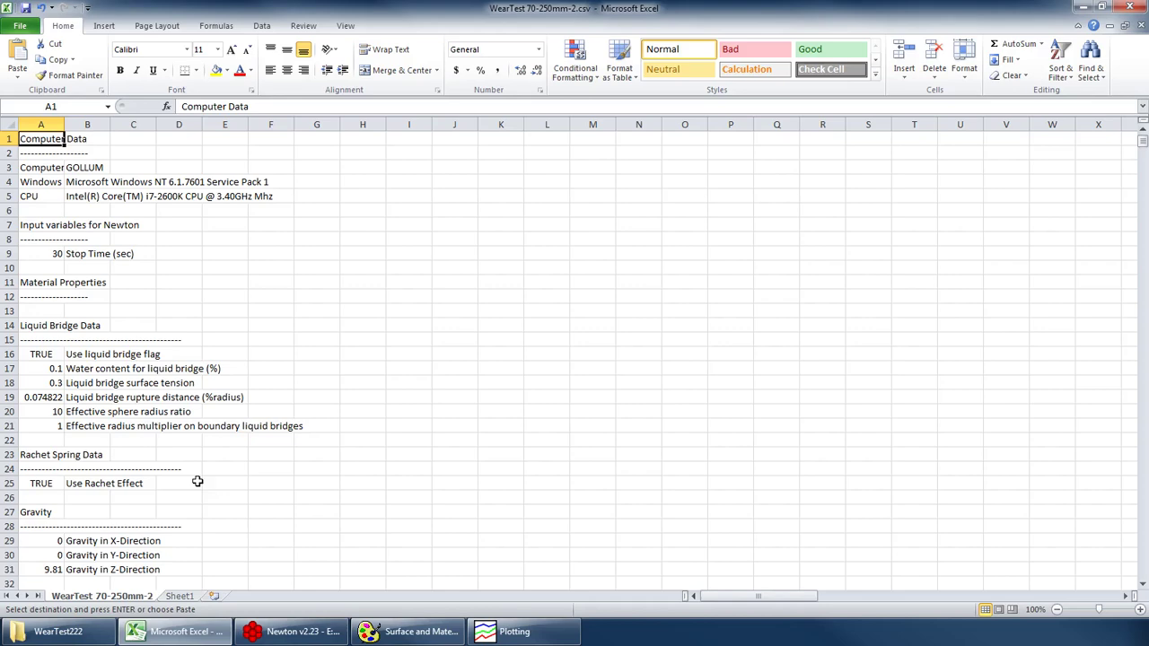
- Minimize Excel, restore the WearTest222 folder, and select the Newton data, movie, playback and CSV files in turn
click(1077, 9)
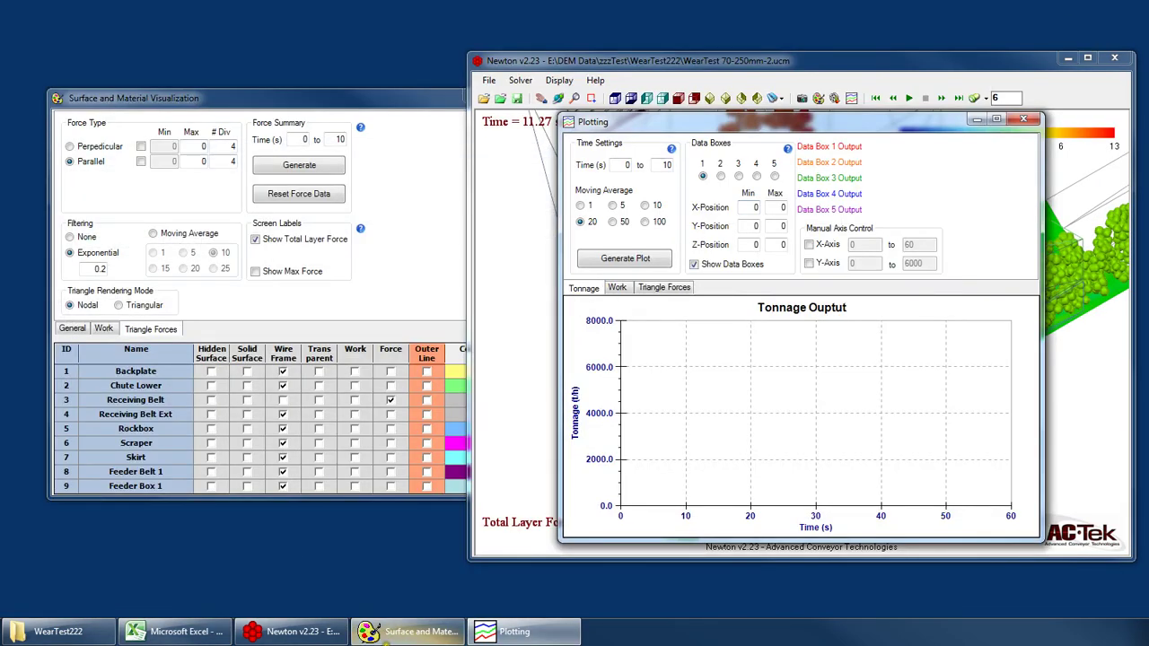
click(59, 632)
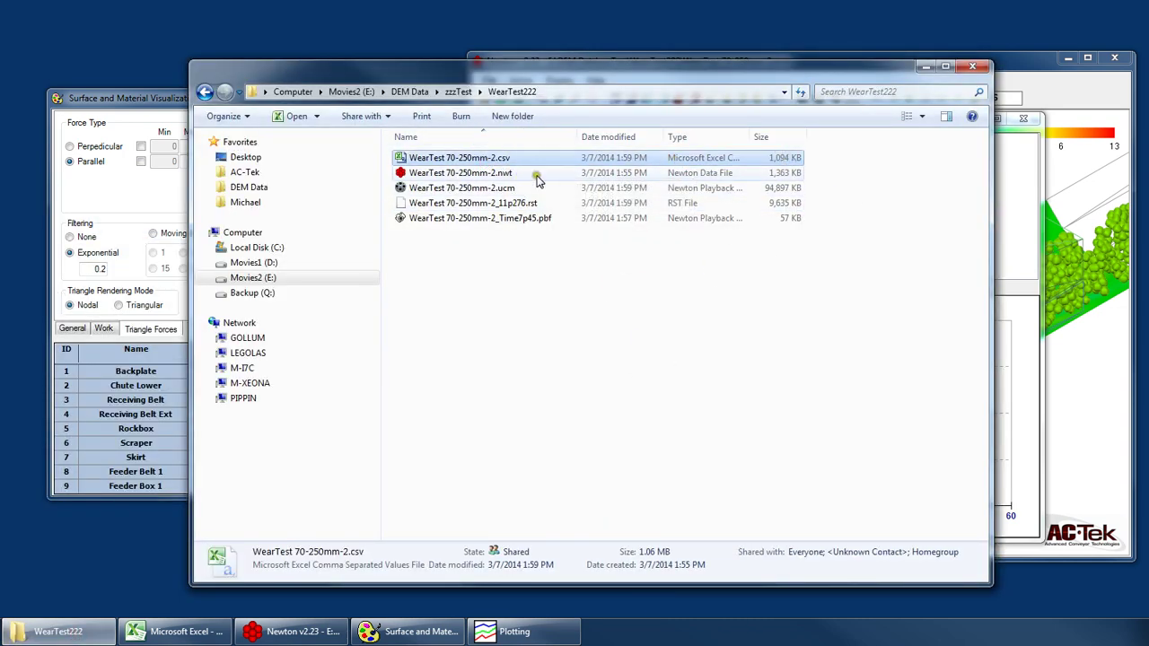
click(494, 173)
click(508, 187)
click(502, 217)
click(500, 157)
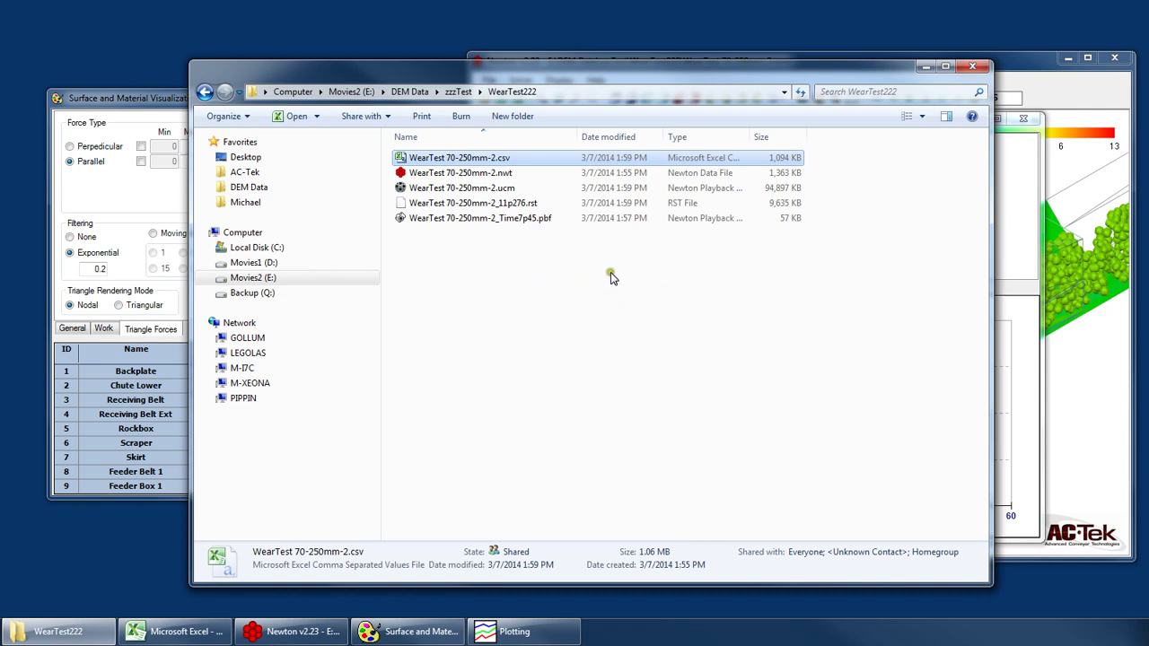
- Switch the selection back and forth between the Newton data file and the CSV file
click(466, 174)
key(Up)
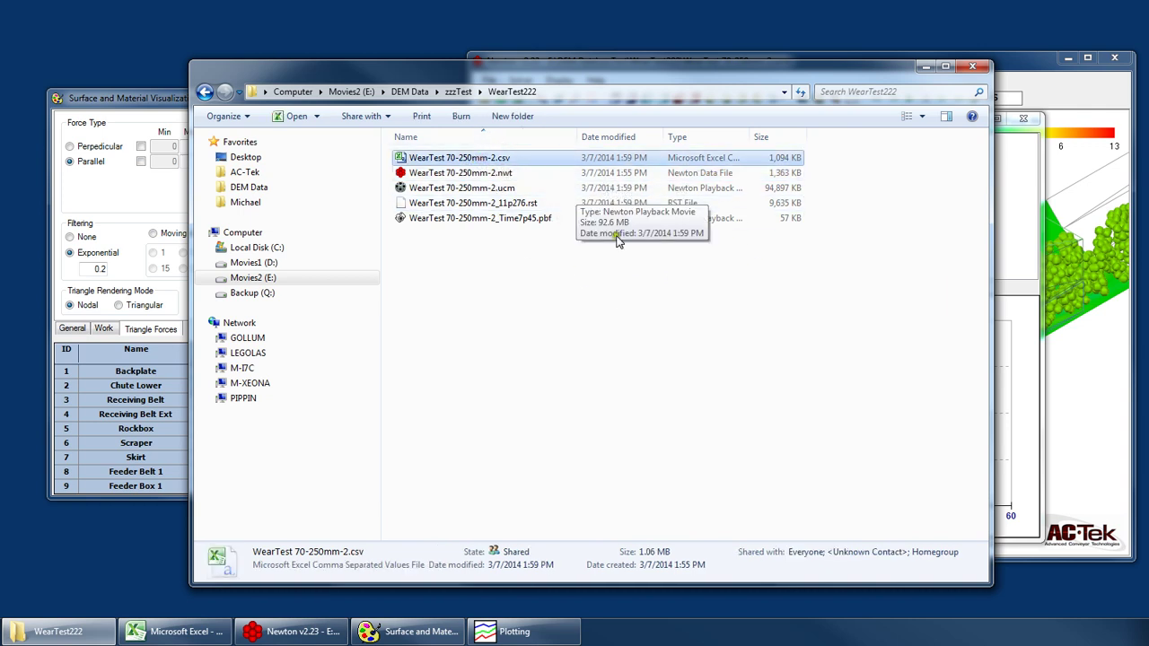
click(510, 172)
click(508, 158)
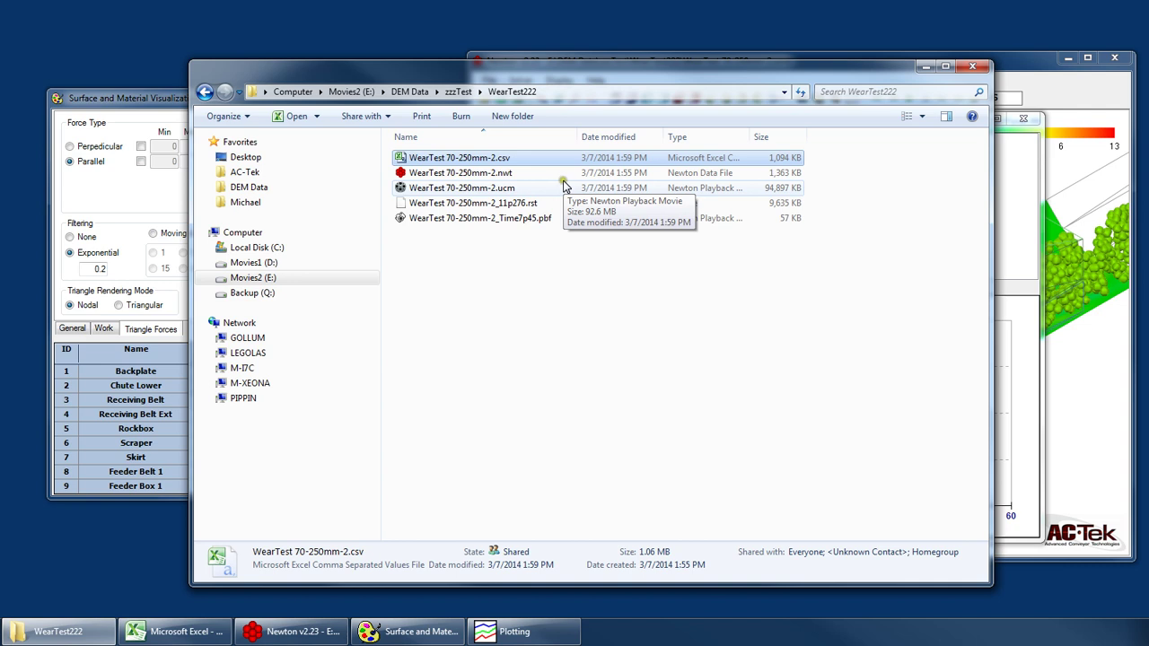
click(503, 172)
click(500, 158)
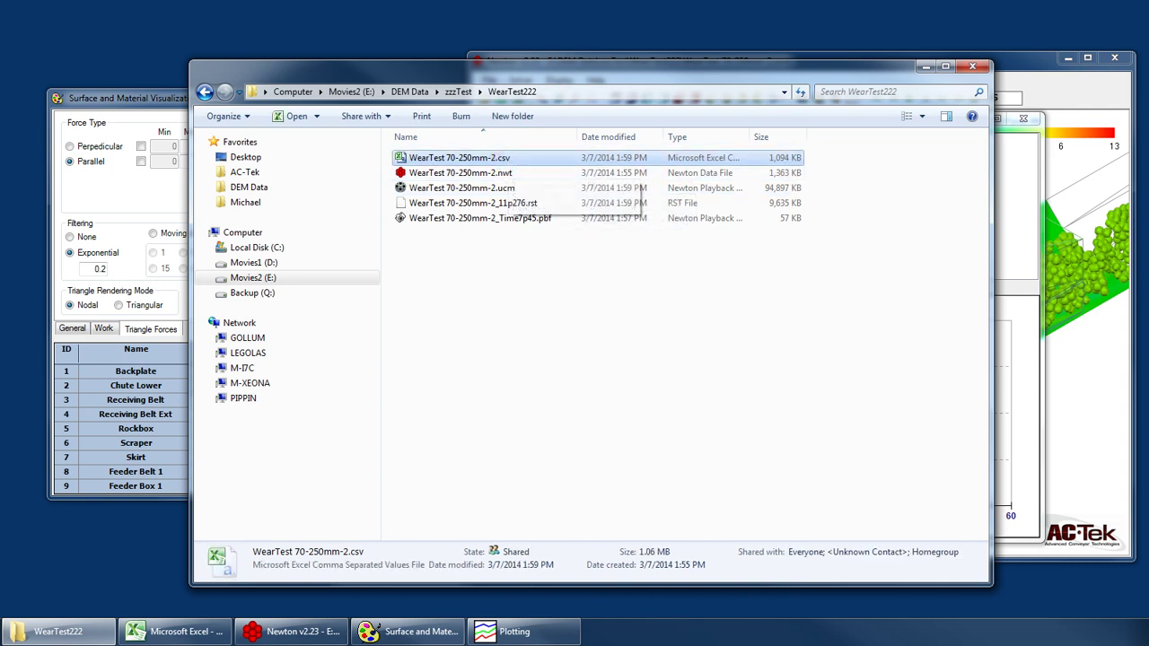